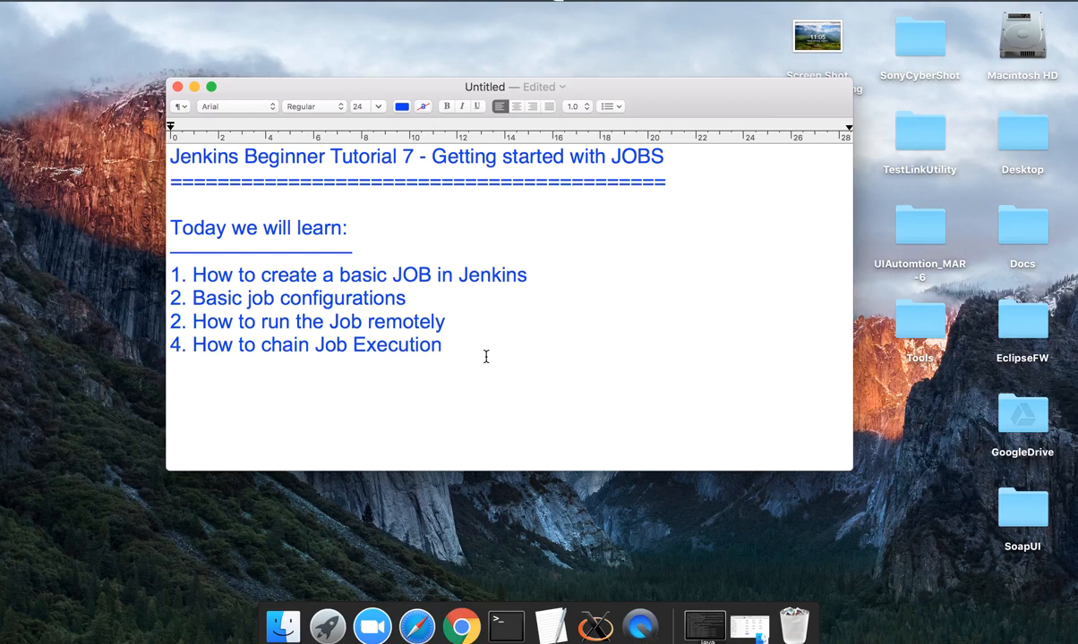
Replace the TextEdit outline with 'Step 1 : Jenkins - New Item - add details' and switch to Jenkins
left_click_drag(464, 344, 170, 227)
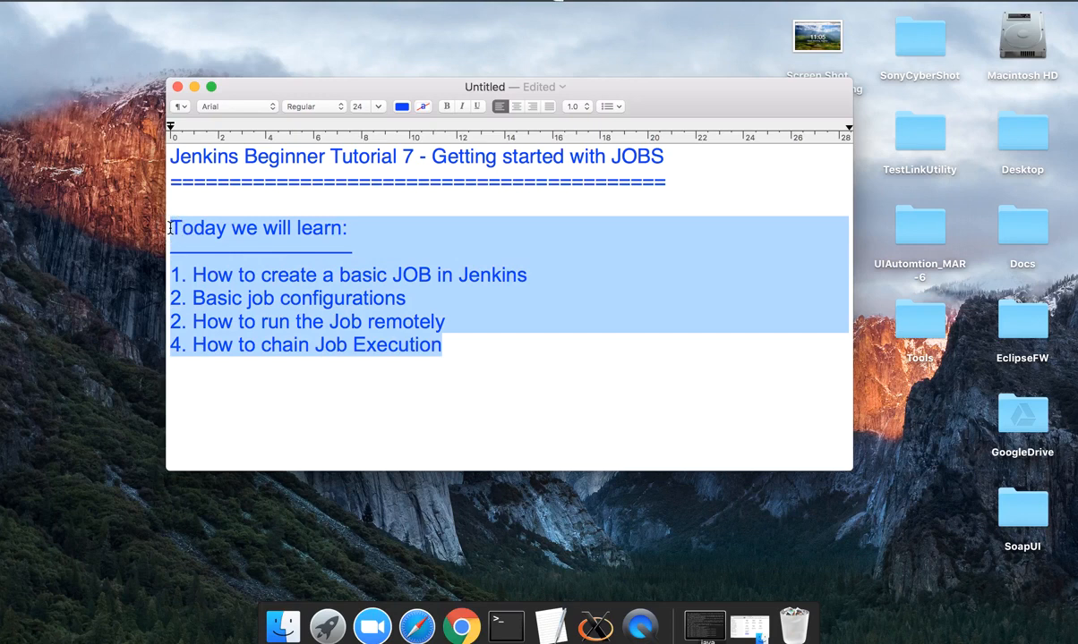
key("BackSpace")
type("S")
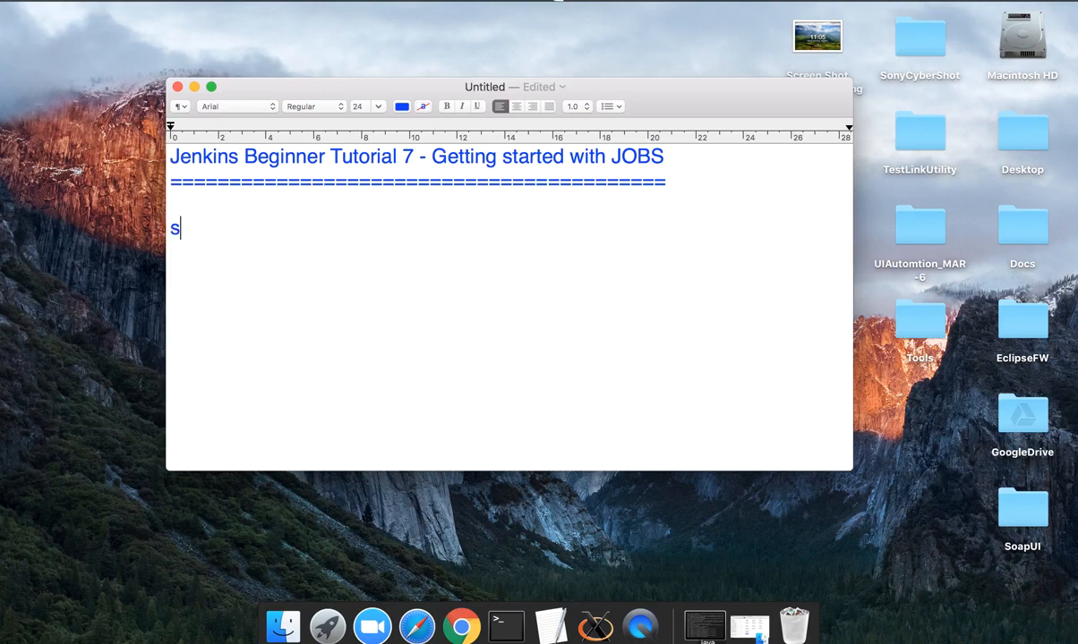
type("tep 1 ")
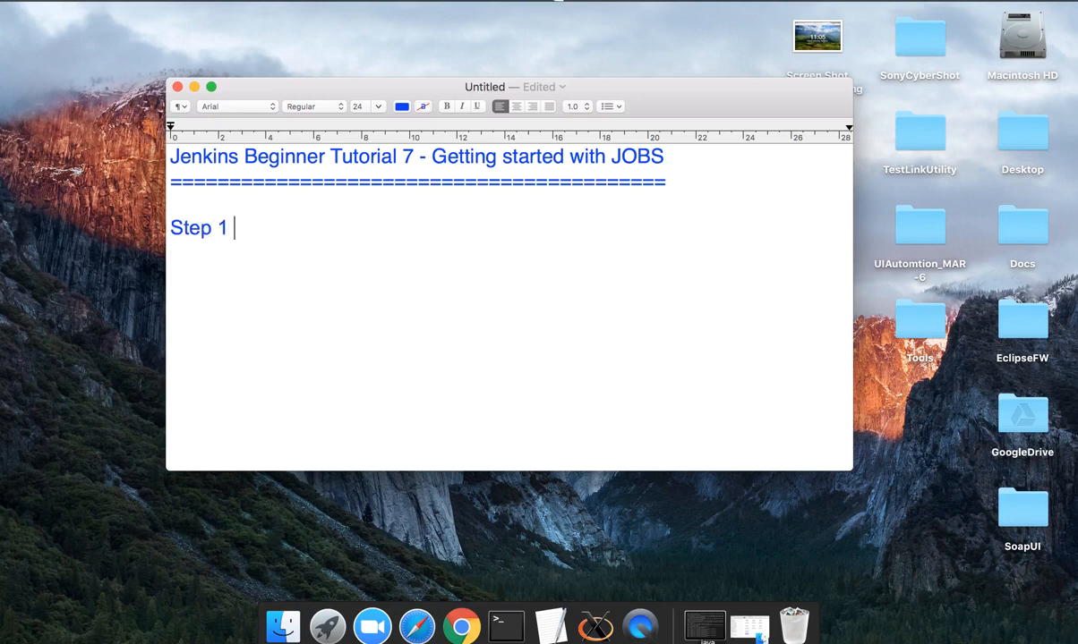
type(": Jenkins ")
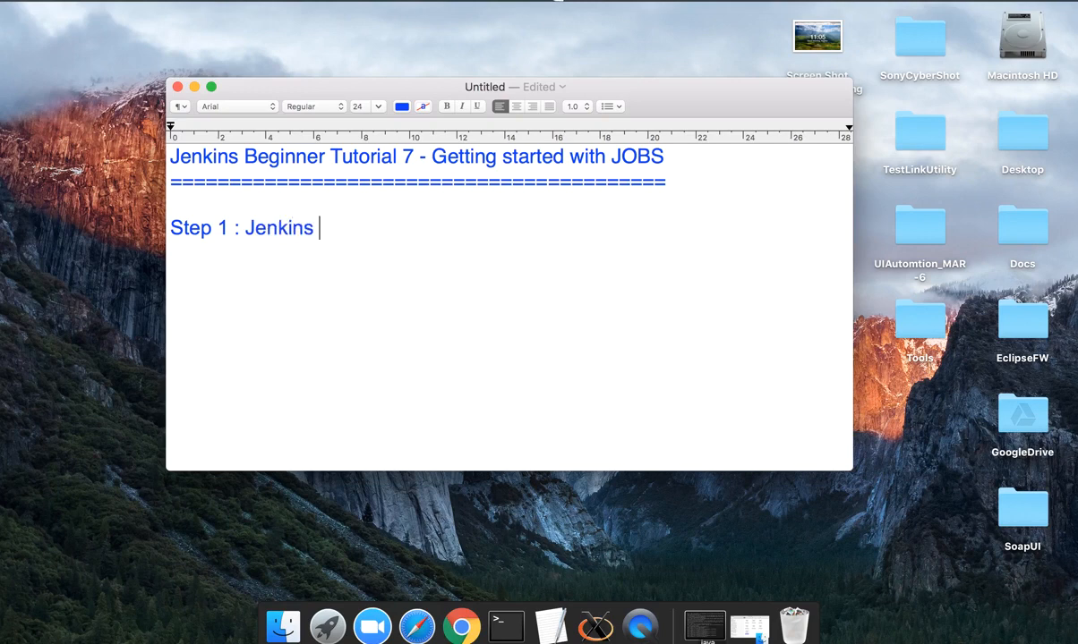
type("- New Item - ")
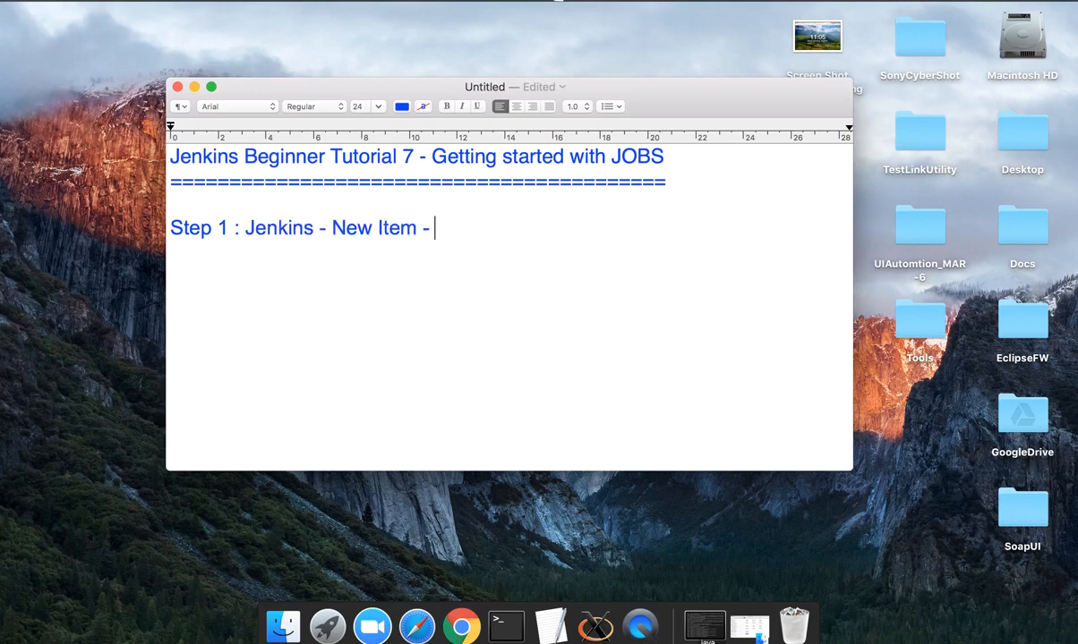
type("add de")
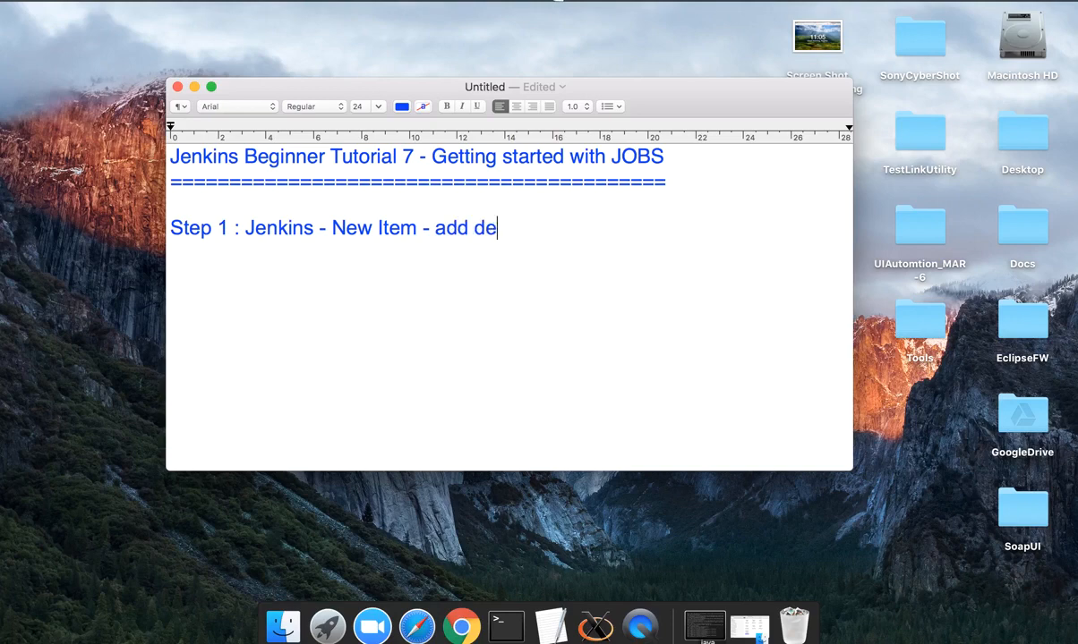
type("tails")
key("ctrl+Right")
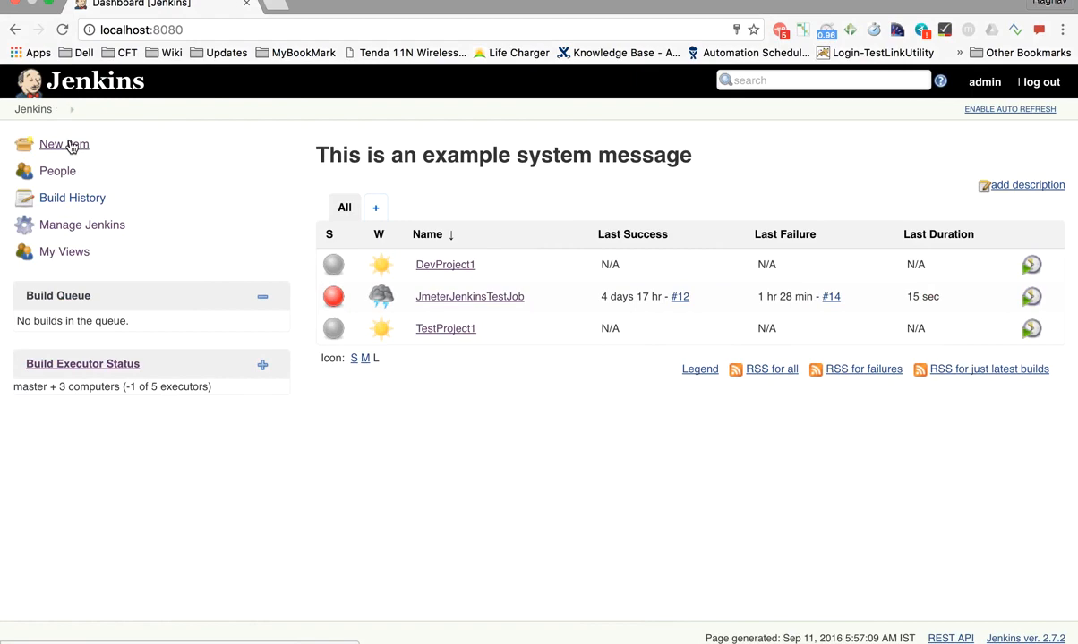
Create a new Freestyle project item named Test1
scroll(72, 146, "up", 5)
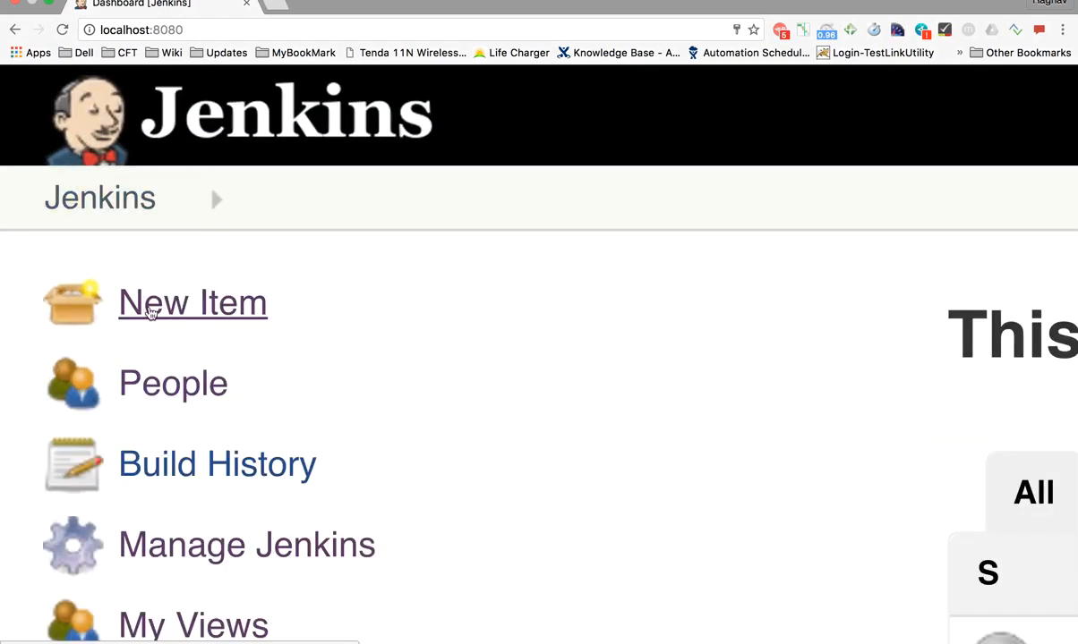
left_click(150, 310)
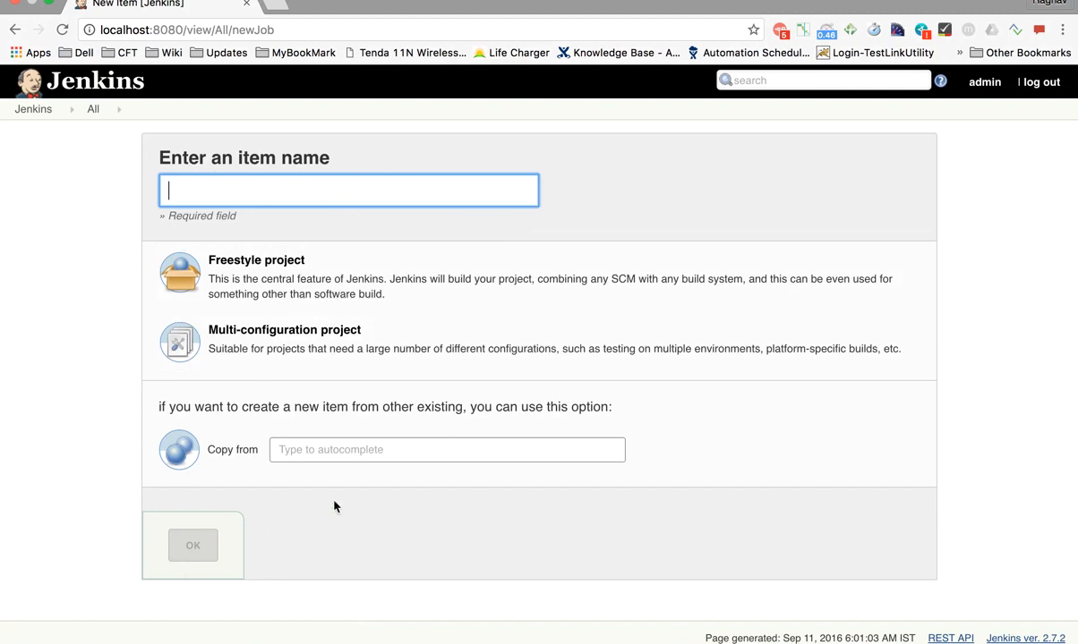
left_click(210, 186)
type("Test")
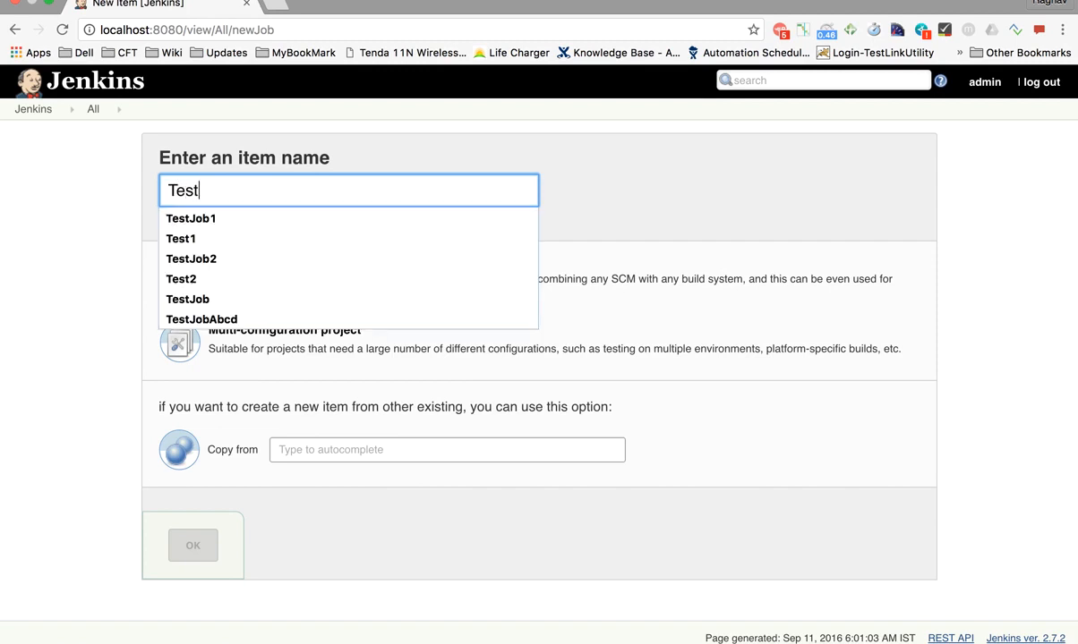
type("1")
left_click(76, 195)
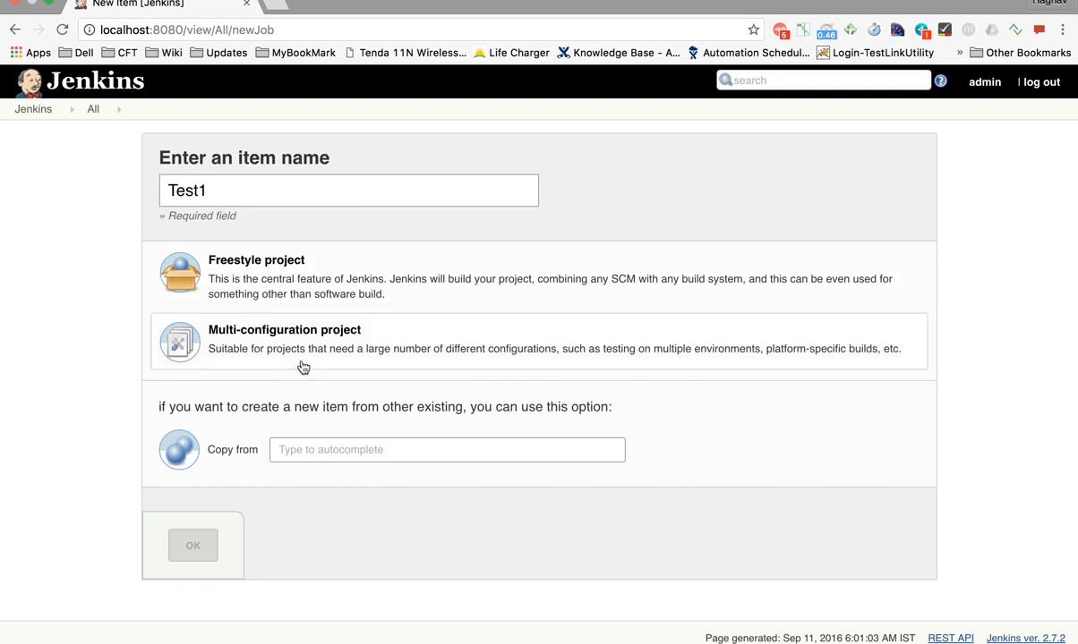
left_click(280, 296)
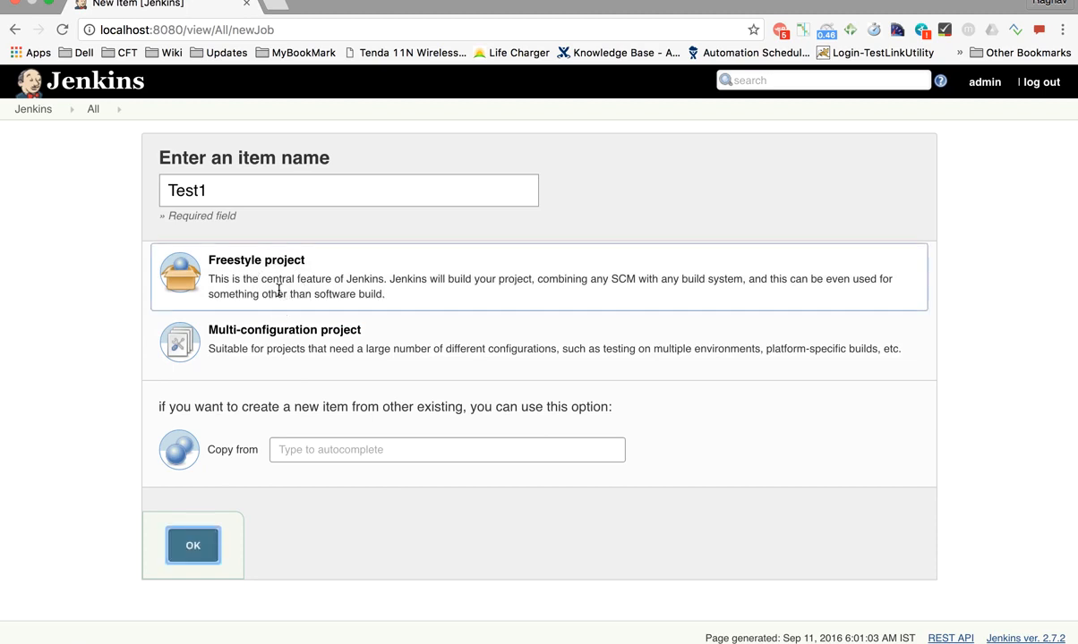
left_click(193, 547)
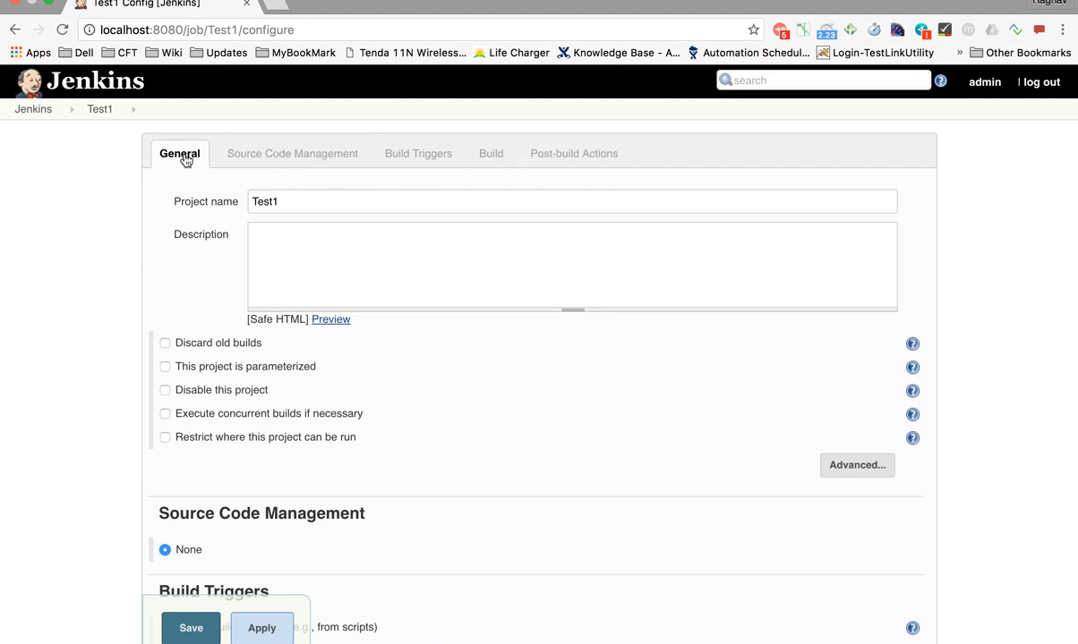
Look through the Source Code Management, Build Triggers, Build and Post-build sections, returning to General
left_click(249, 156)
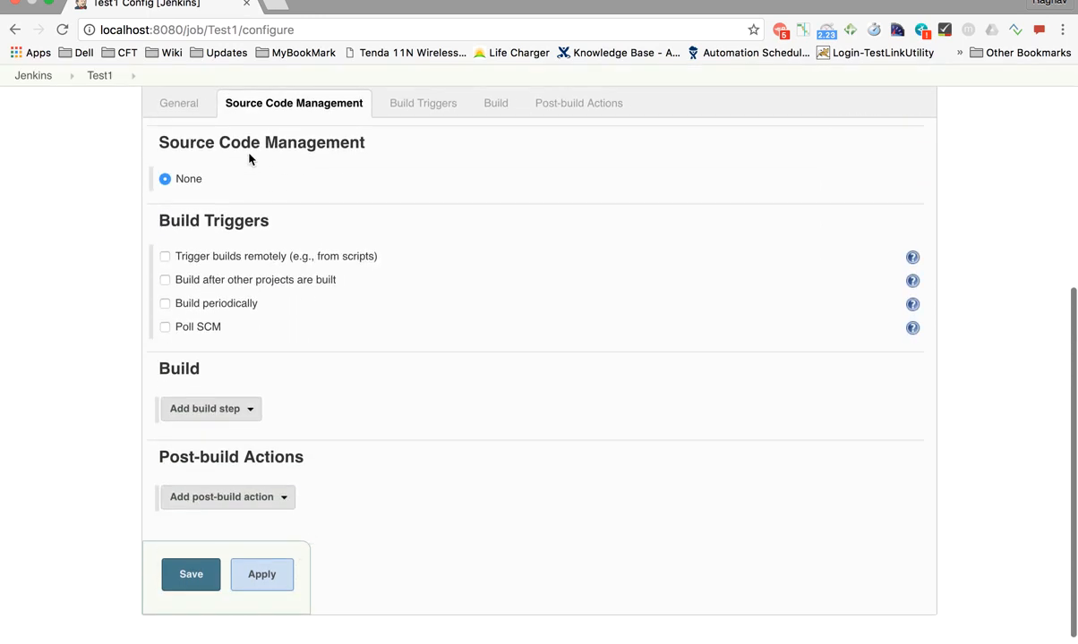
left_click(406, 114)
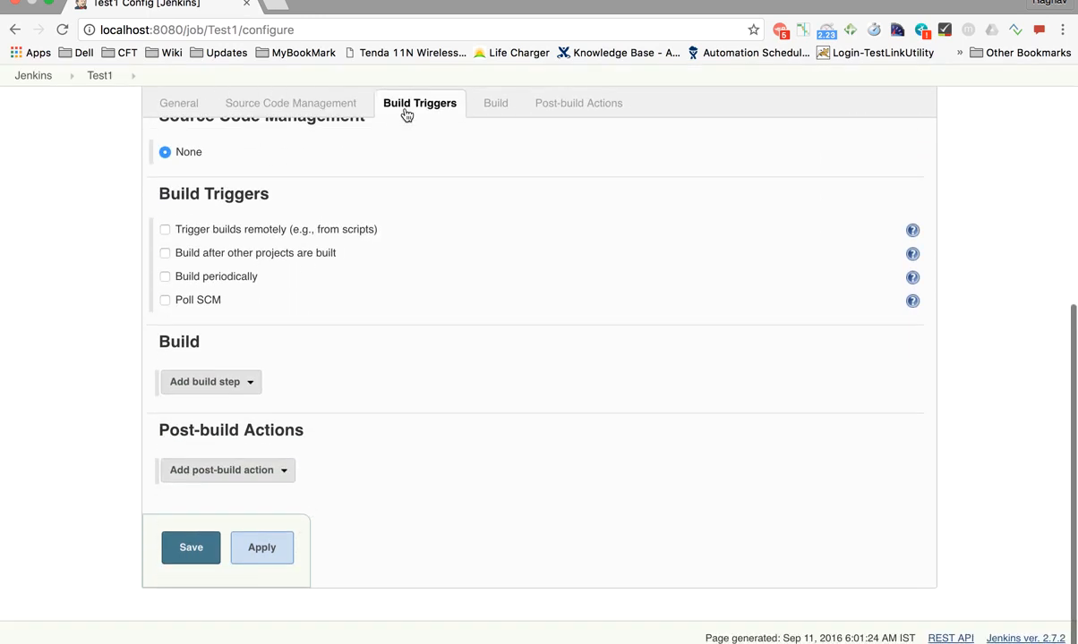
left_click(492, 104)
left_click(544, 106)
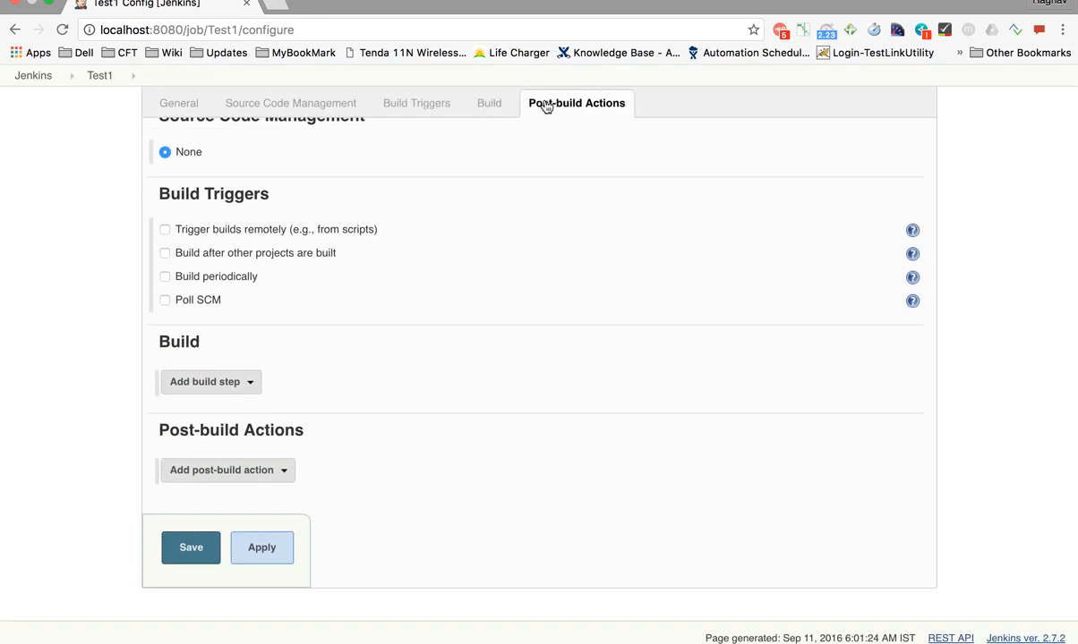
left_click(178, 104)
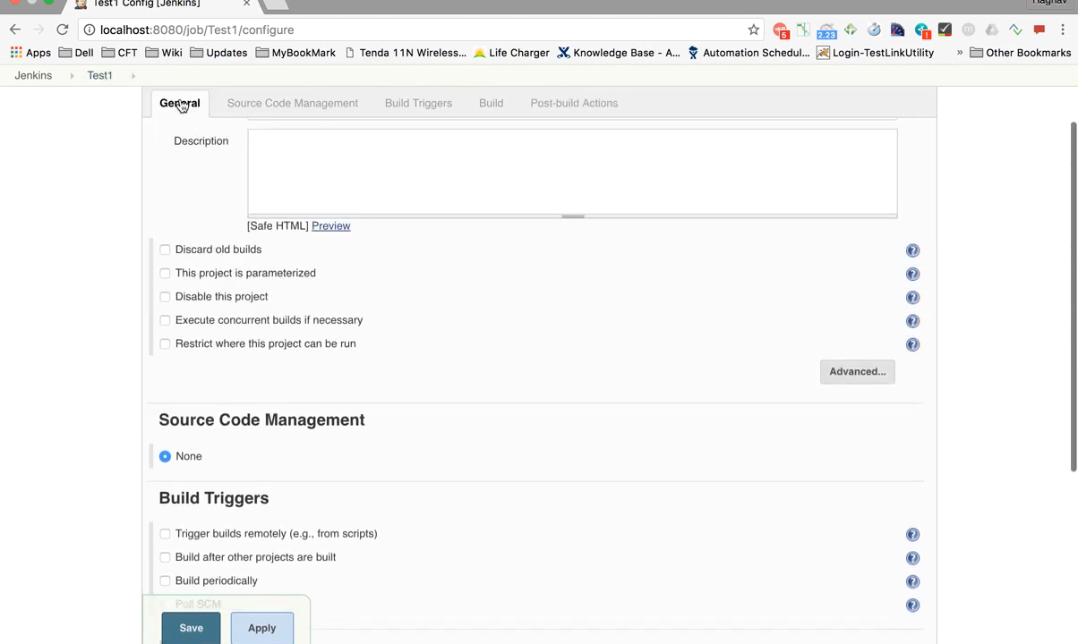
Enter the description 'This is test project one' and preview it
left_click(264, 174)
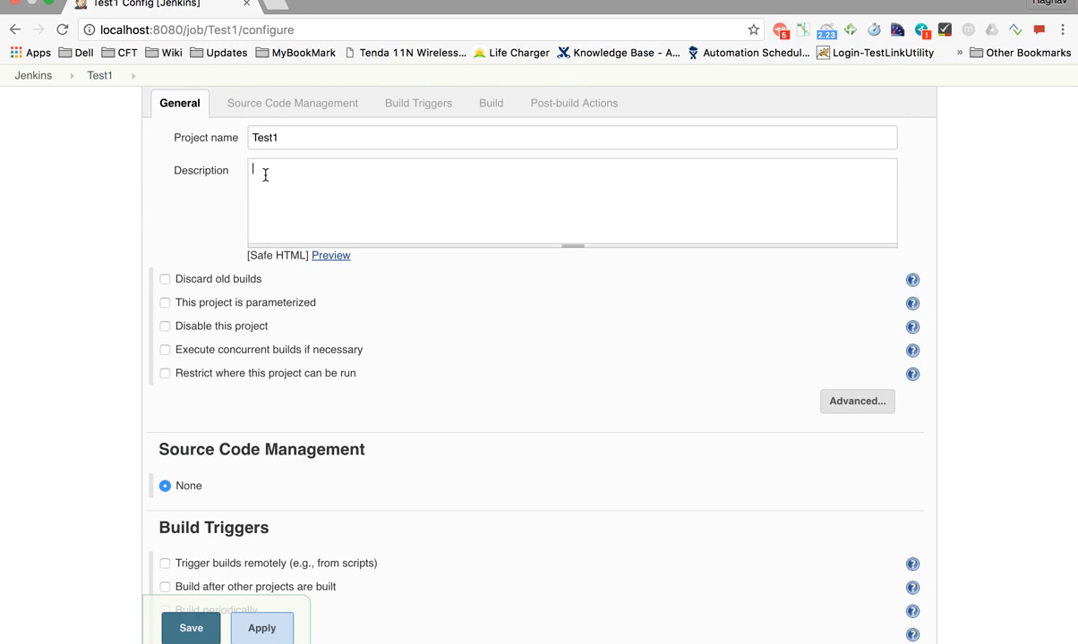
type("This is test project one")
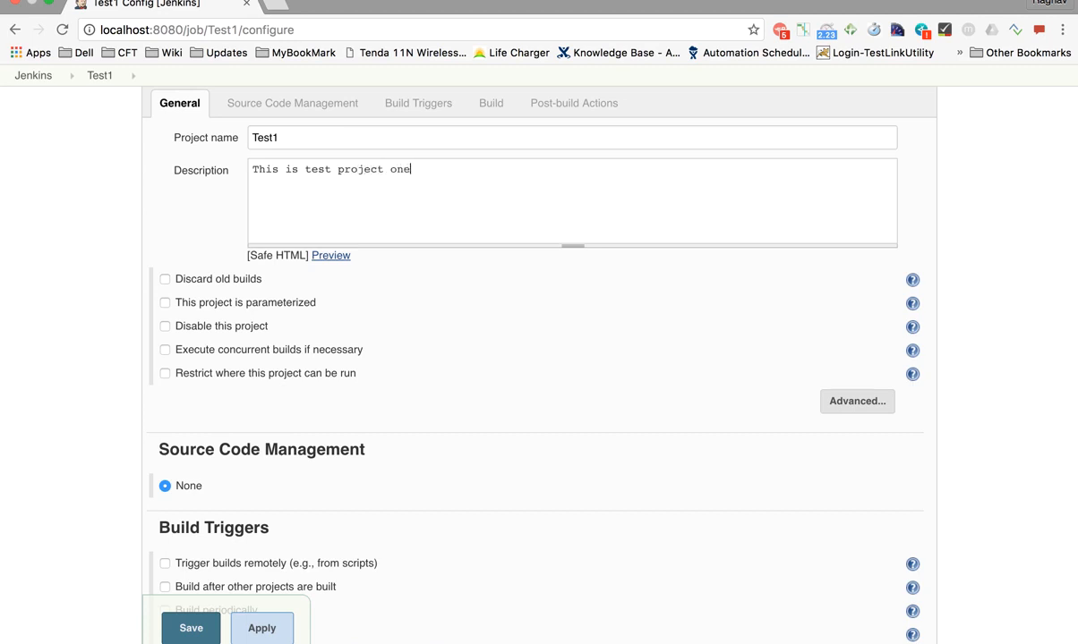
left_click(331, 256)
left_click_drag(360, 277, 267, 282)
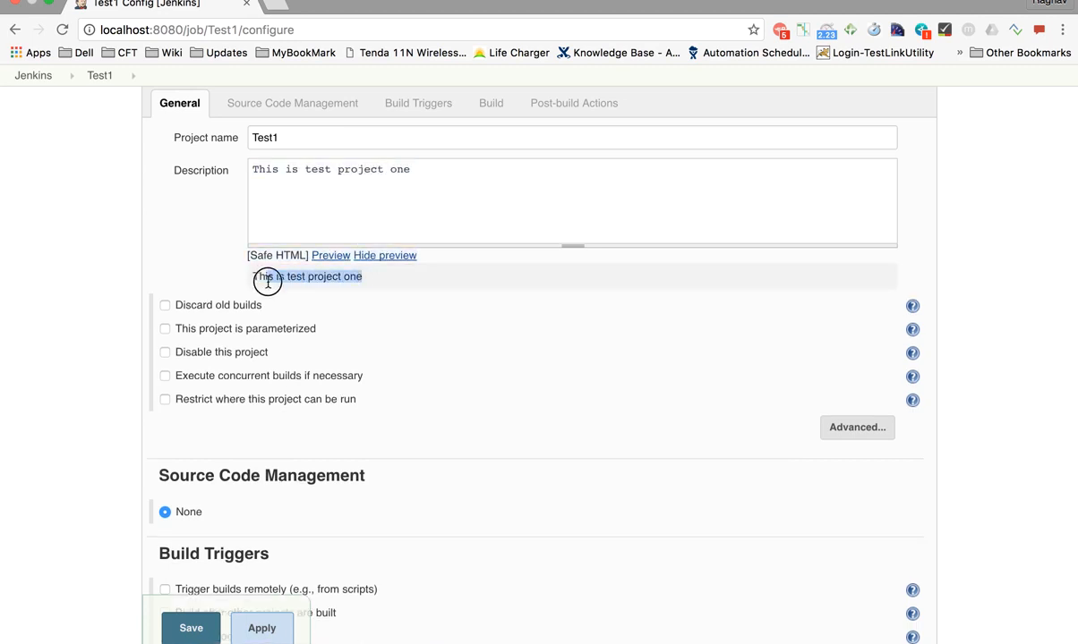
Wrap the description in <h2></h2> tags and confirm the heading-styled preview
left_click(256, 172)
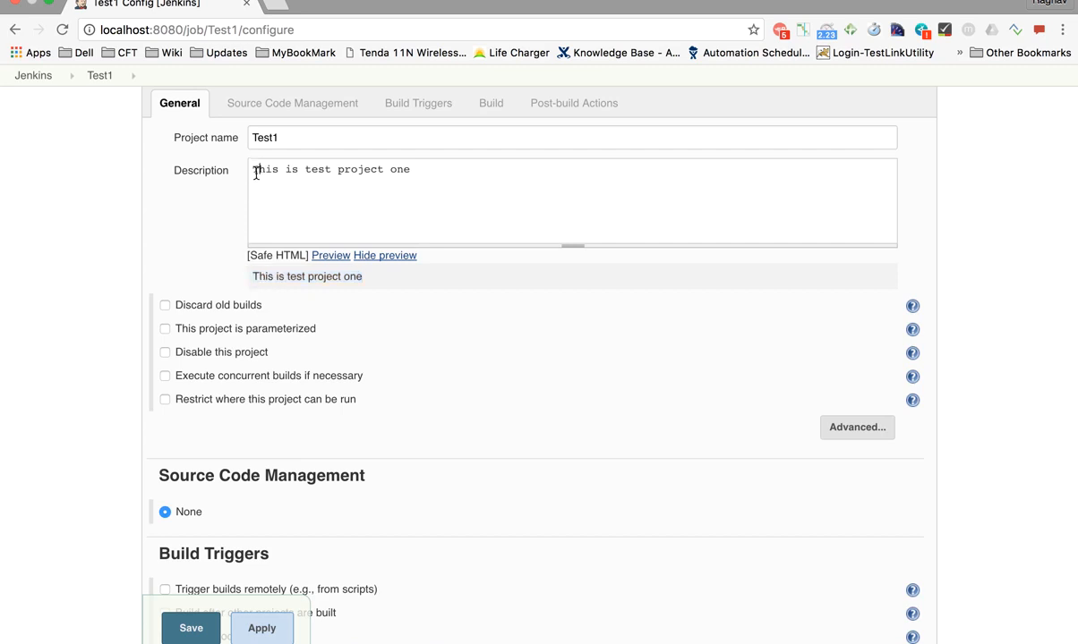
type("<")
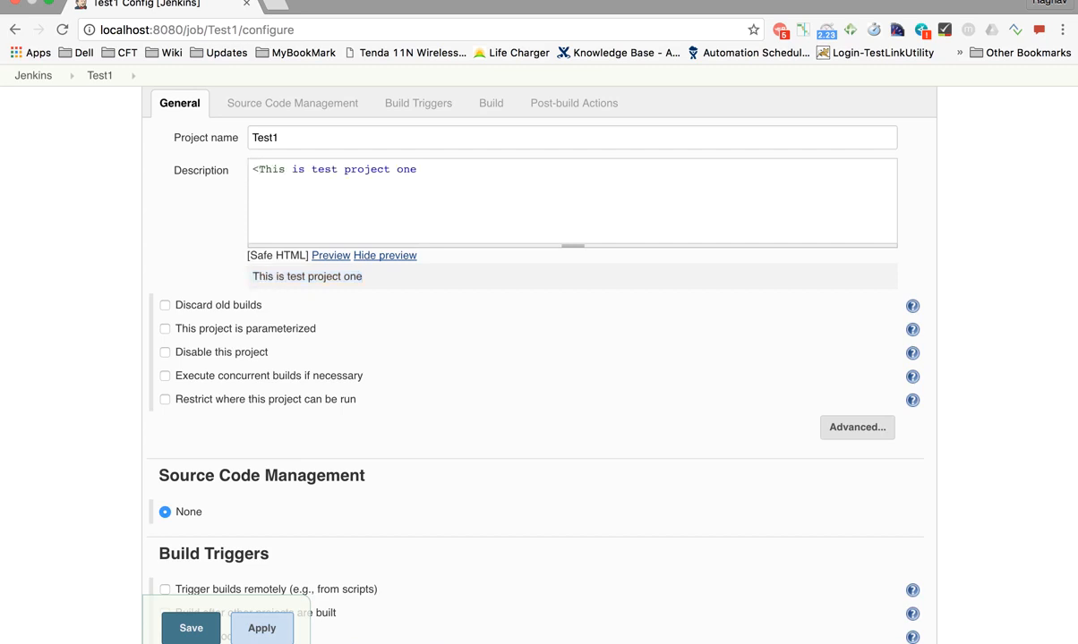
type("h2>")
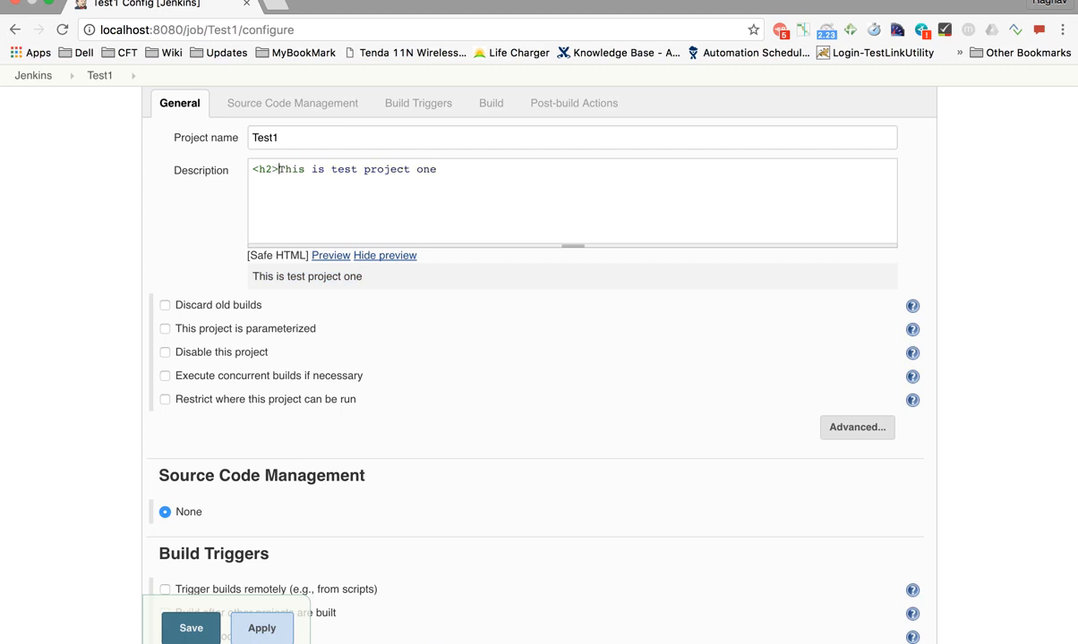
type("</h2>")
left_click(341, 257)
left_click_drag(434, 291, 249, 291)
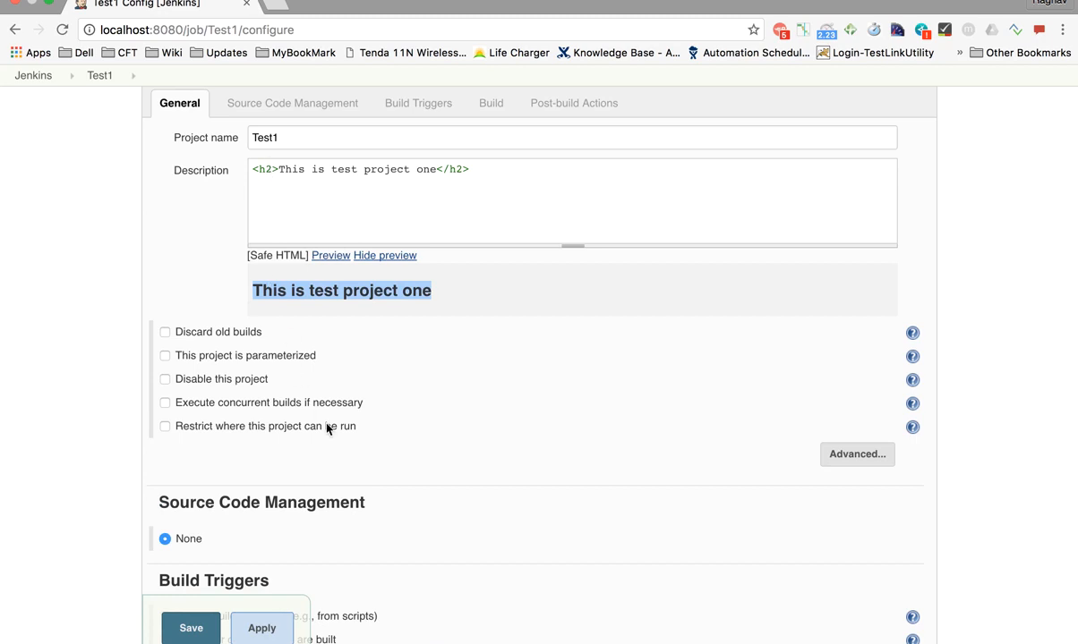
scroll(327, 429, "down", 3)
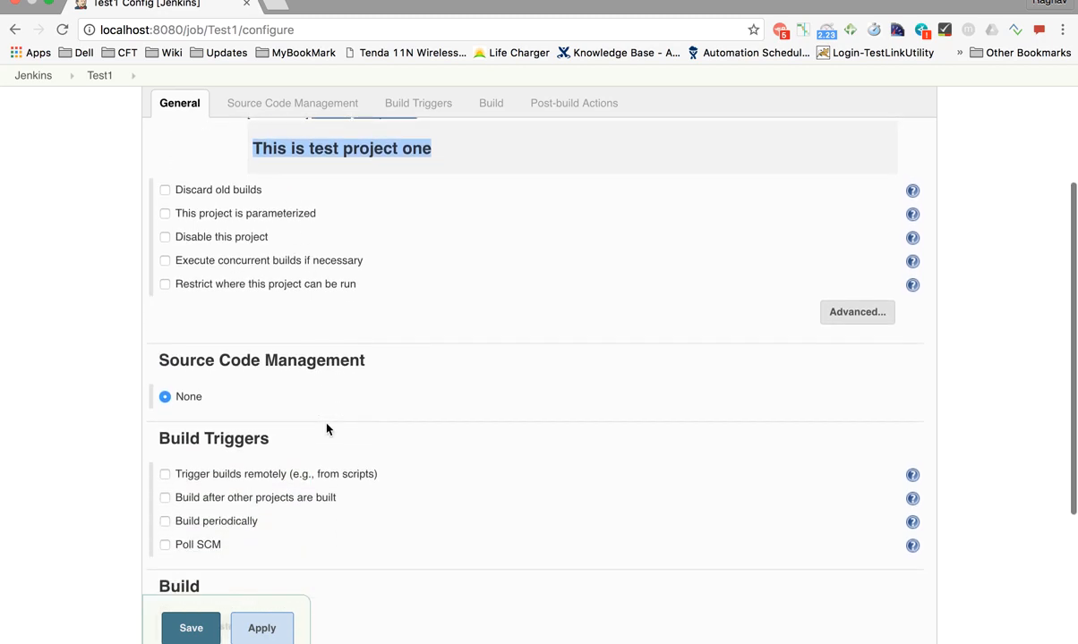
left_click(296, 105)
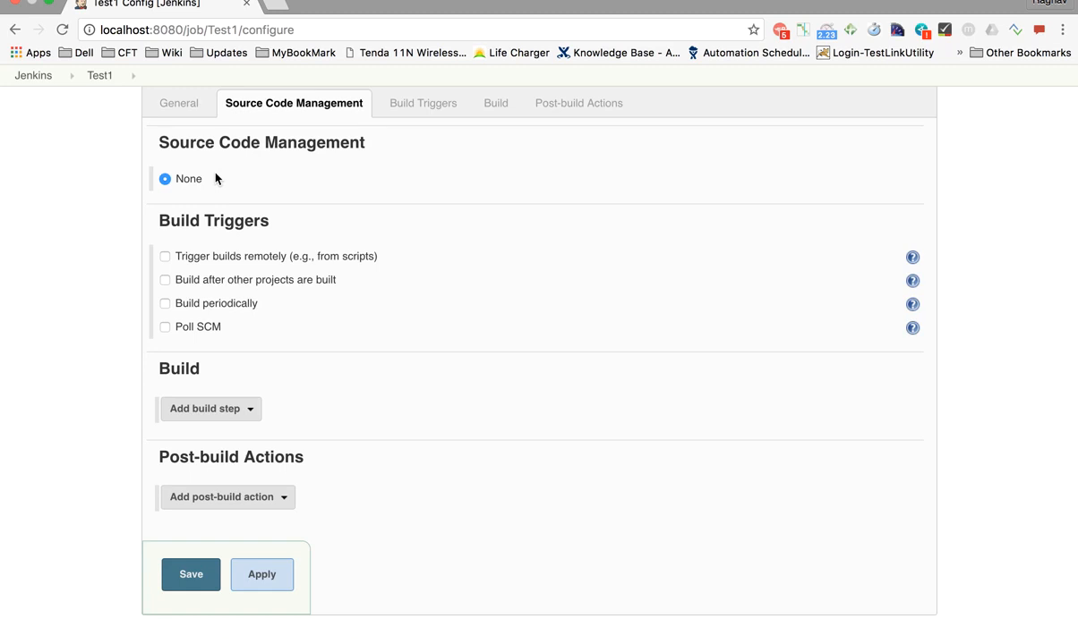
Scroll to the Build Triggers section and highlight the Poll SCM option label
left_click(439, 103)
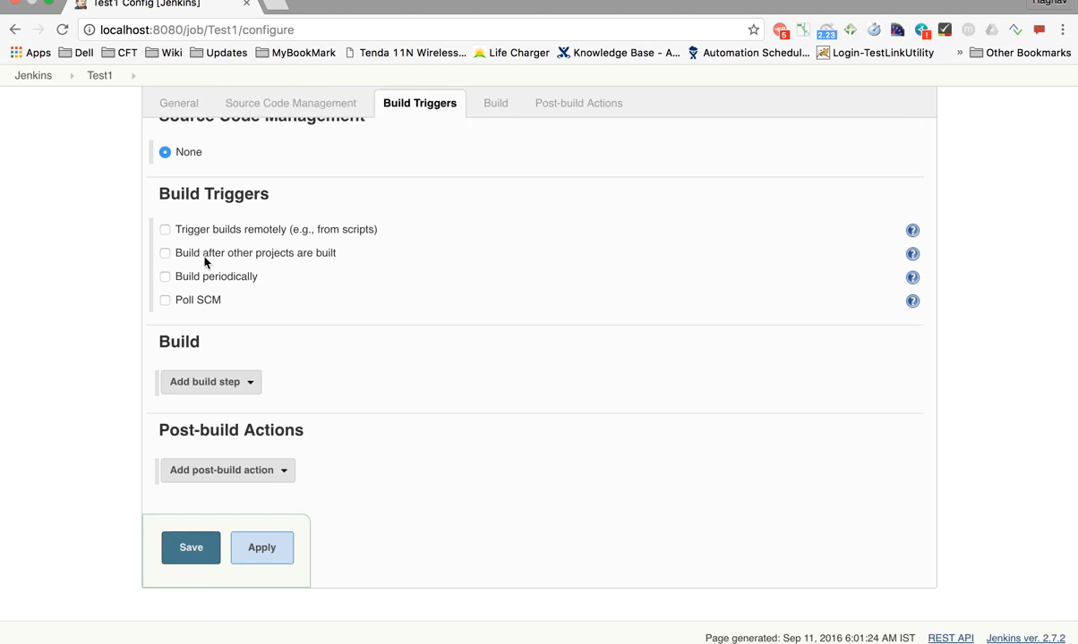
scroll(205, 258, "up", 5)
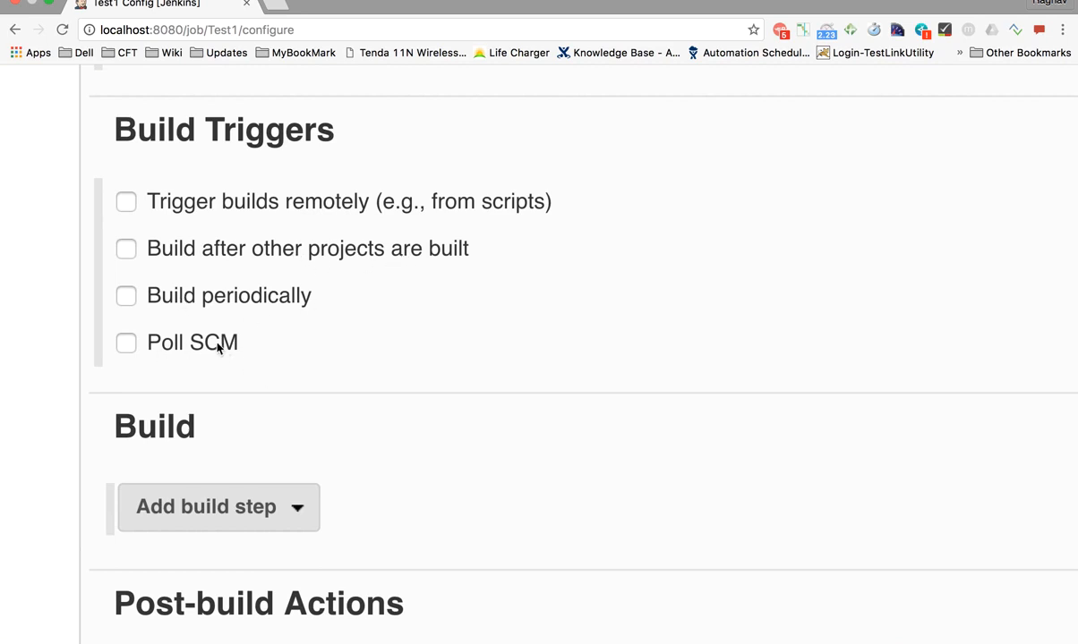
left_click_drag(242, 343, 154, 346)
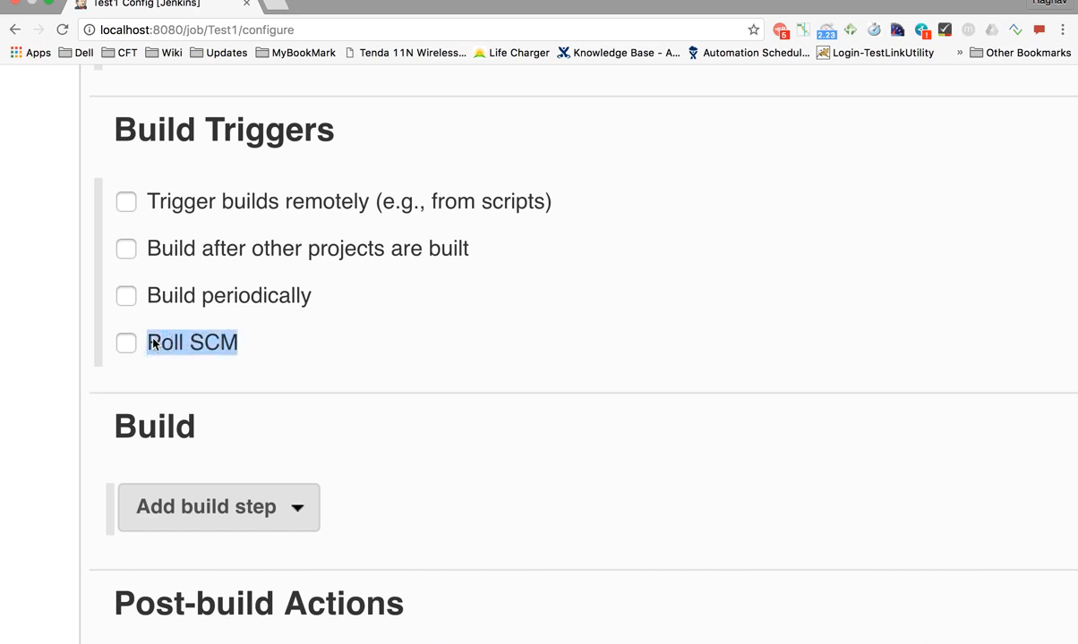
left_click(273, 354)
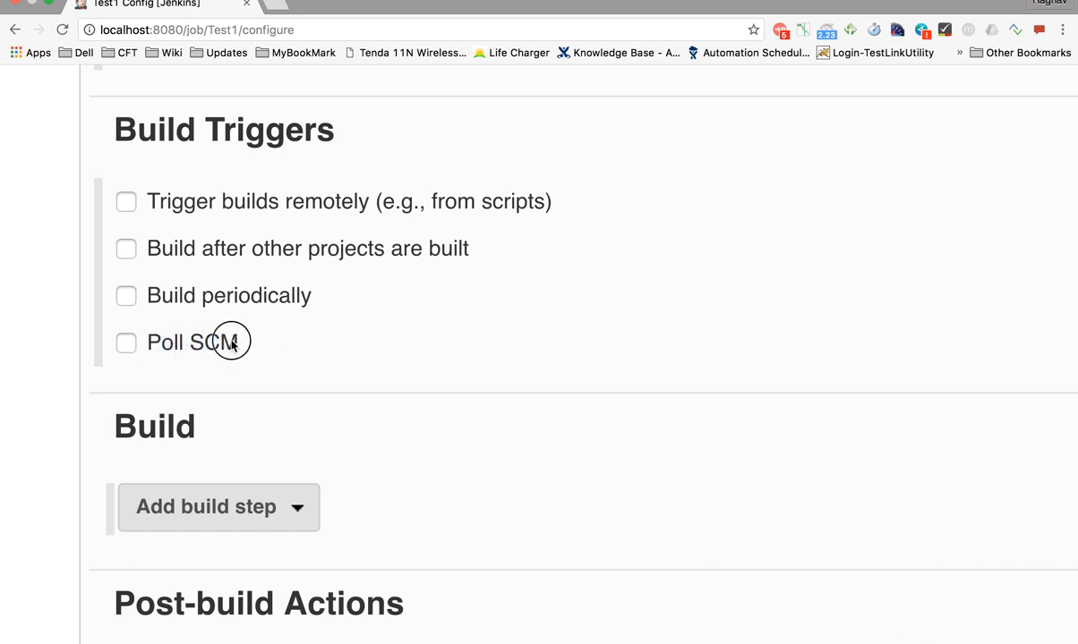
left_click_drag(231, 343, 147, 341)
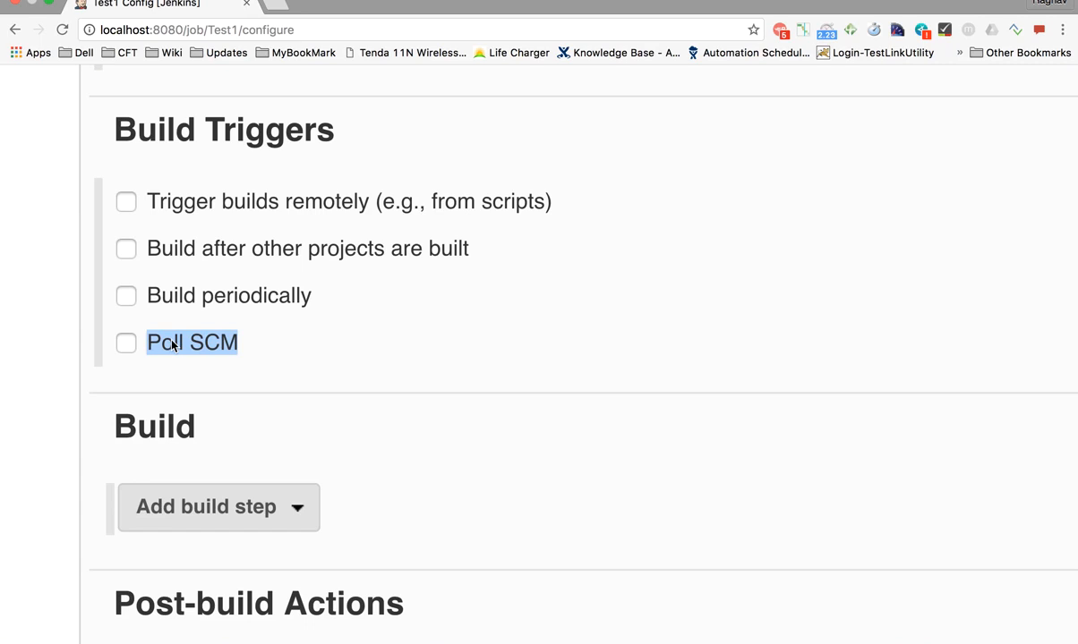
Enable Build periodically, turn Poll SCM back off, and place the cursor in the empty Schedule box
left_click(196, 352)
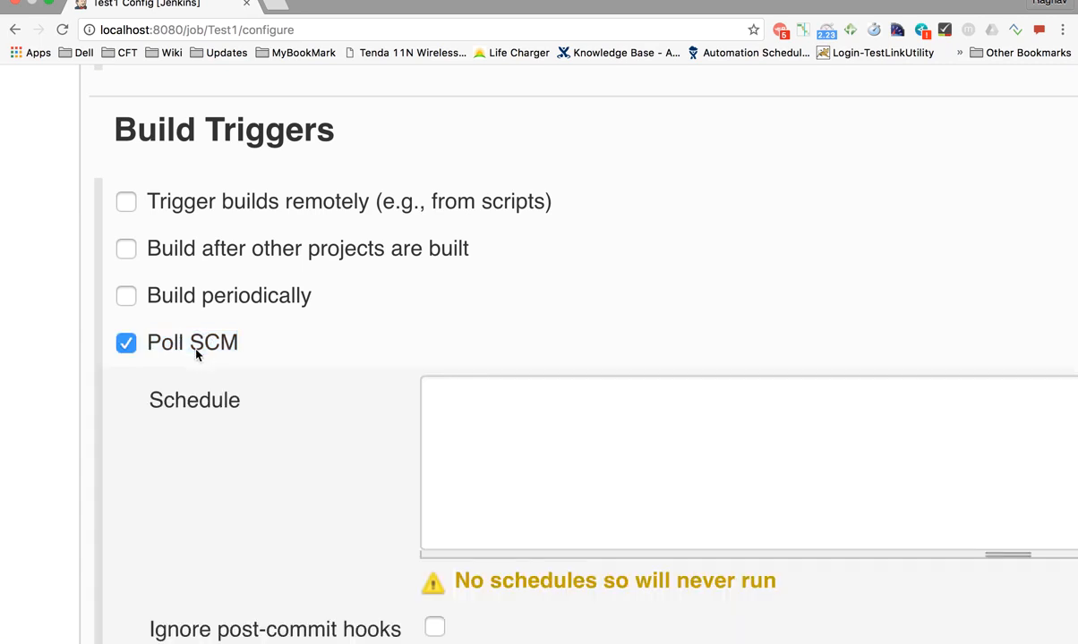
scroll(368, 428, "down", 3)
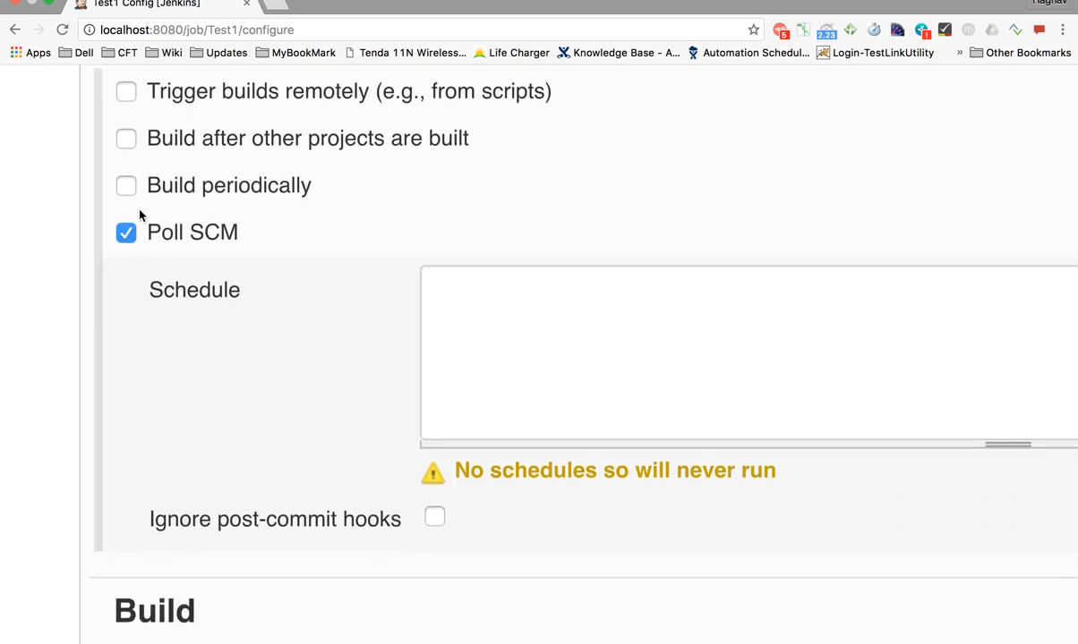
left_click(127, 186)
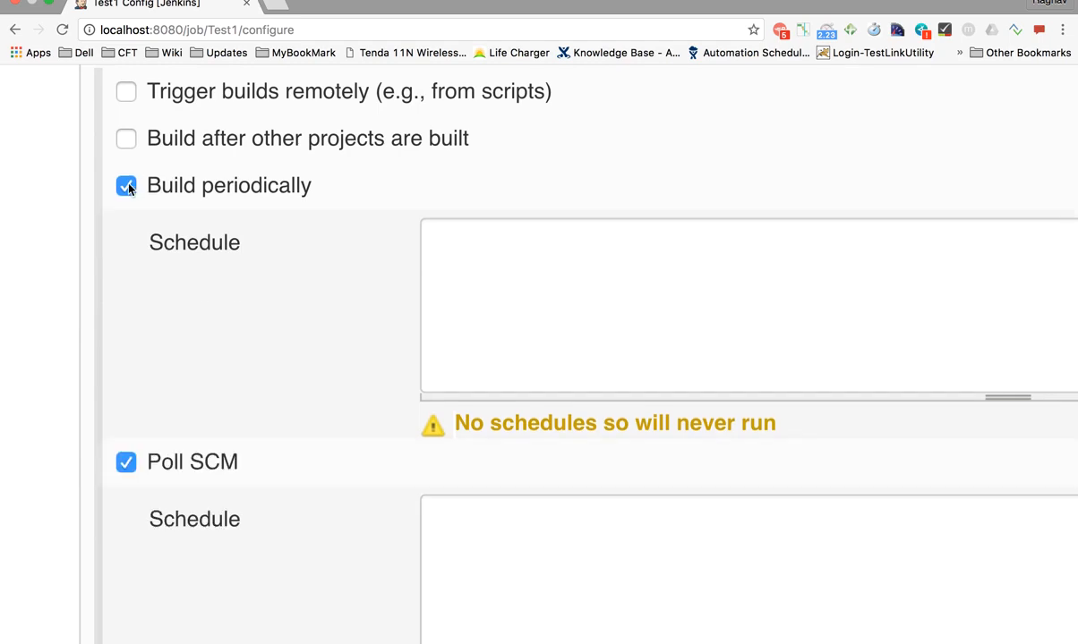
scroll(222, 301, "down", 5)
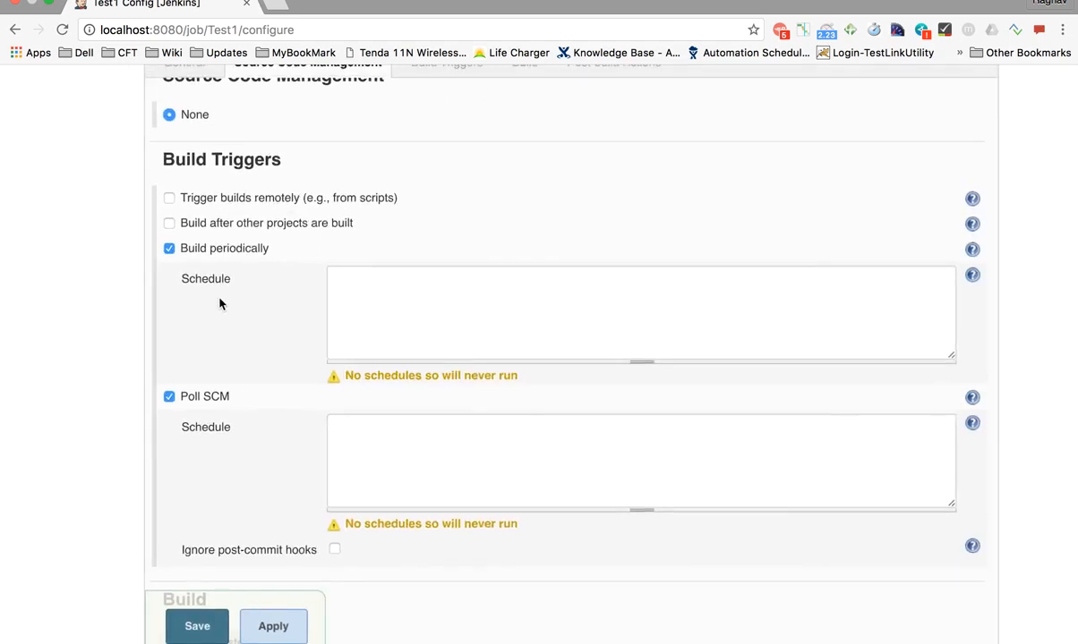
scroll(221, 304, "right", 2)
scroll(221, 303, "up", 1)
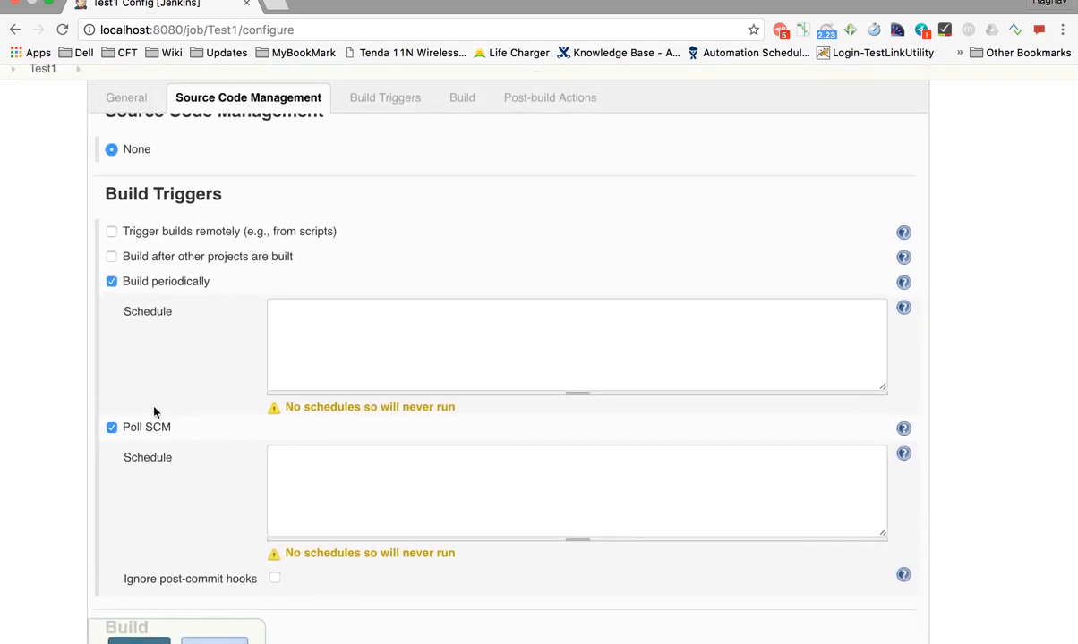
left_click(111, 428)
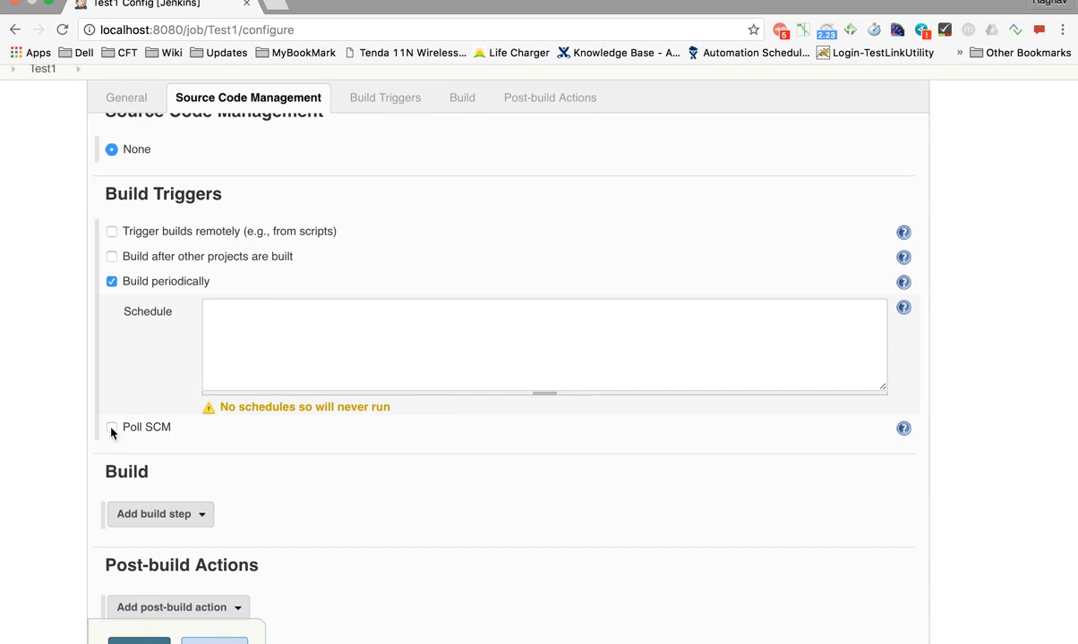
left_click(257, 312)
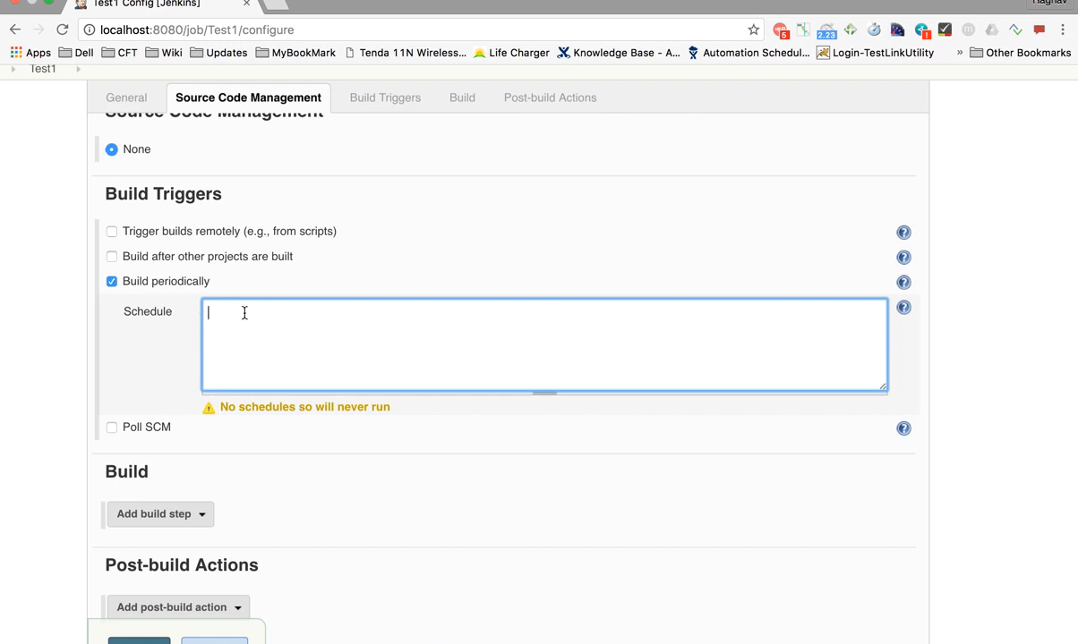
Show the cron syntax help for the Schedule field
left_click(902, 311)
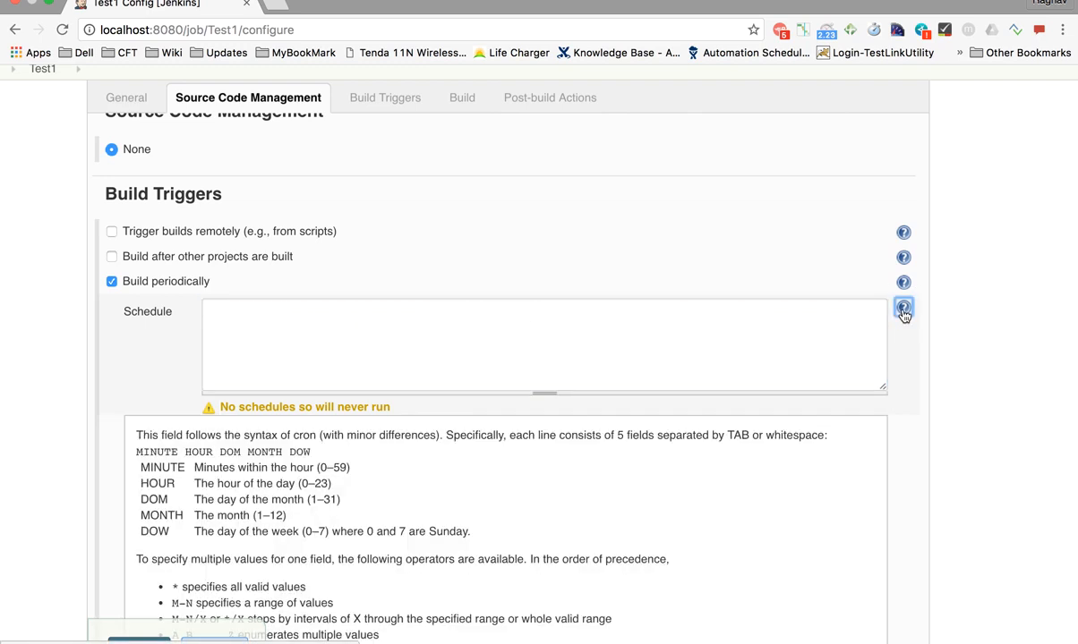
scroll(440, 467, "down", 3)
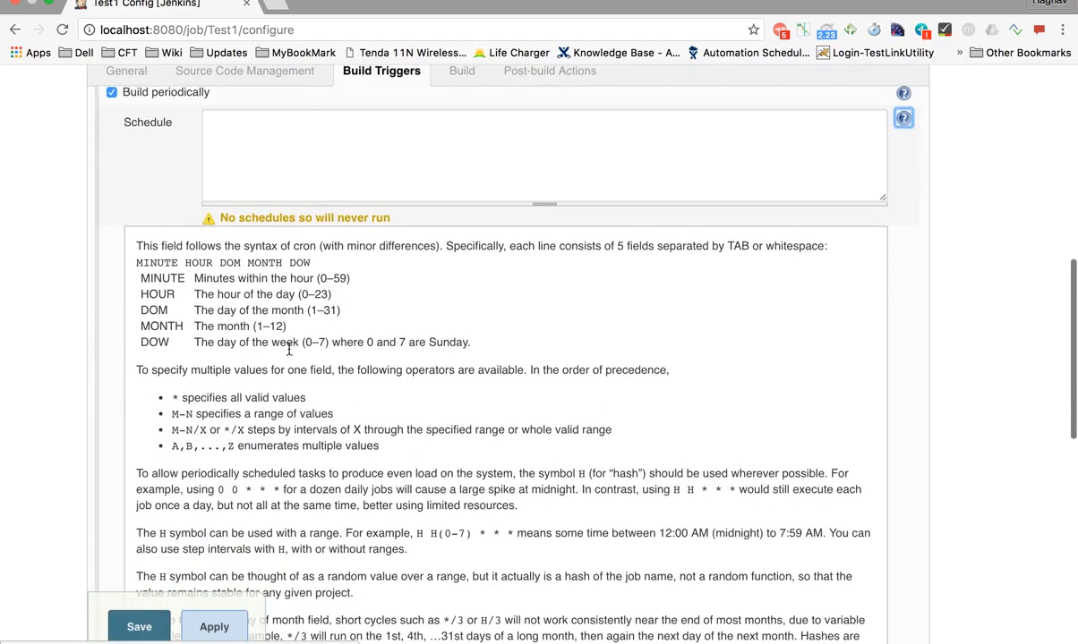
scroll(289, 348, "up", 2)
scroll(289, 348, "up", 3)
scroll(289, 348, "left", 2)
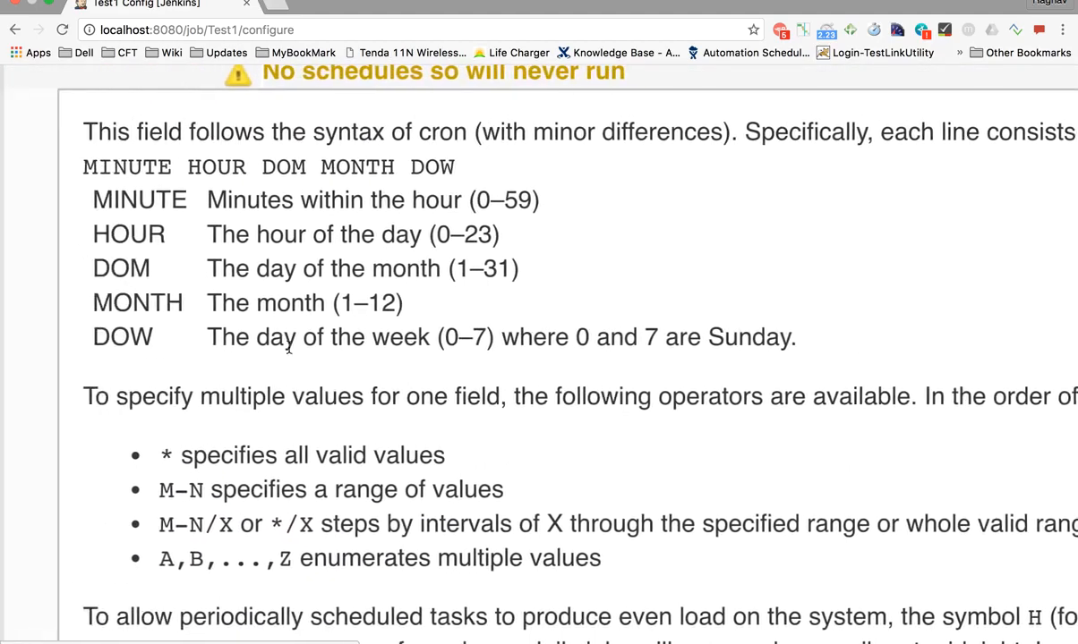
scroll(290, 348, "up", 1)
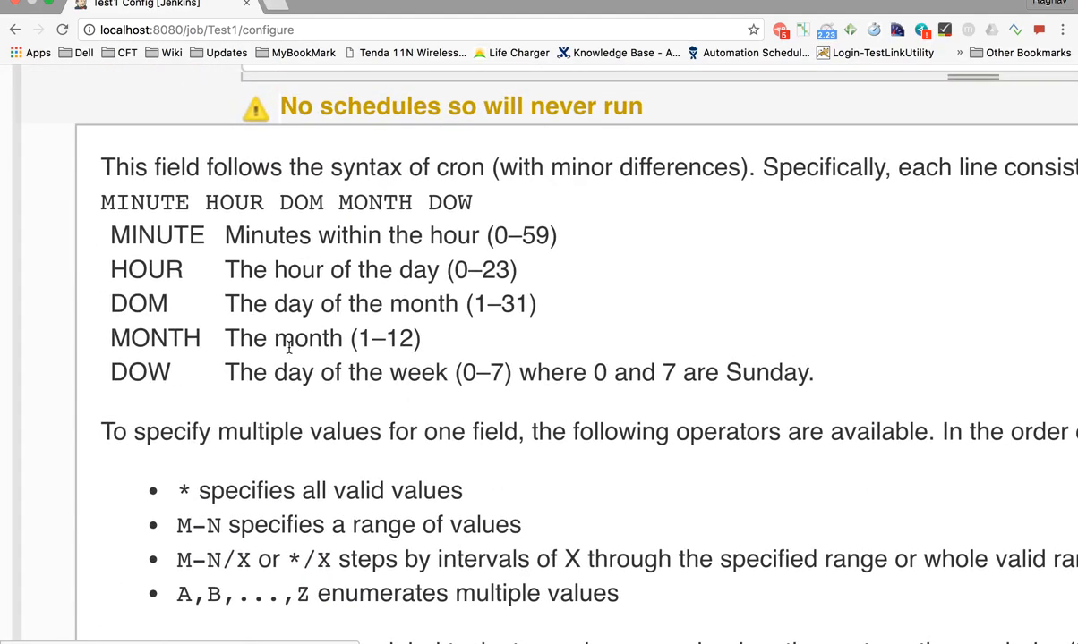
Review the five cron fields, highlighting the minute 0–59 and hour 0–23 ranges
left_click_drag(100, 206, 568, 238)
left_click(488, 235)
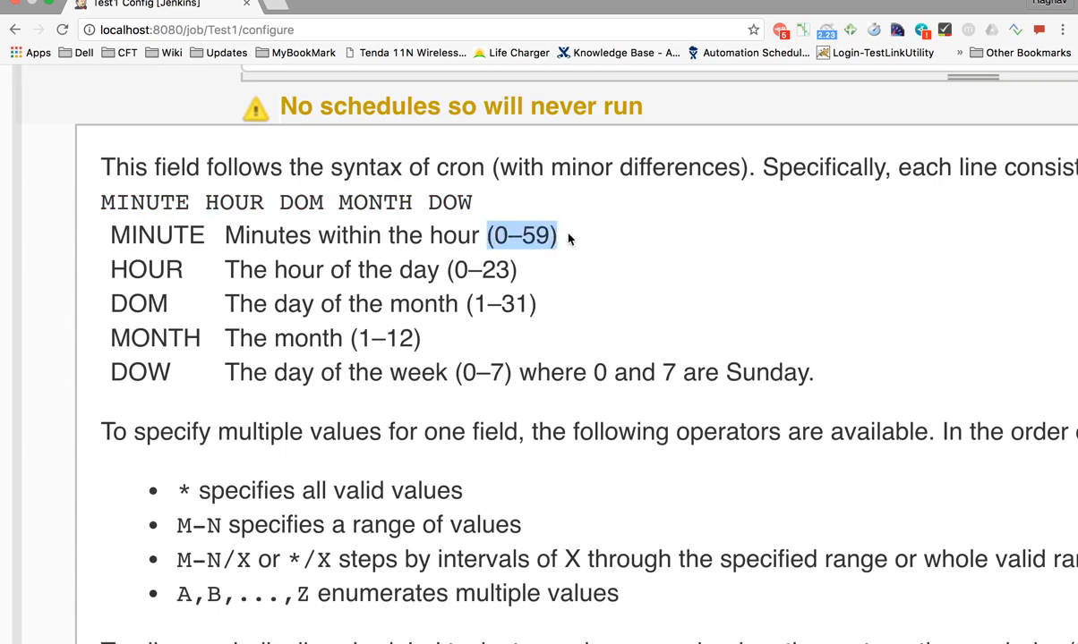
left_click_drag(447, 269, 519, 270)
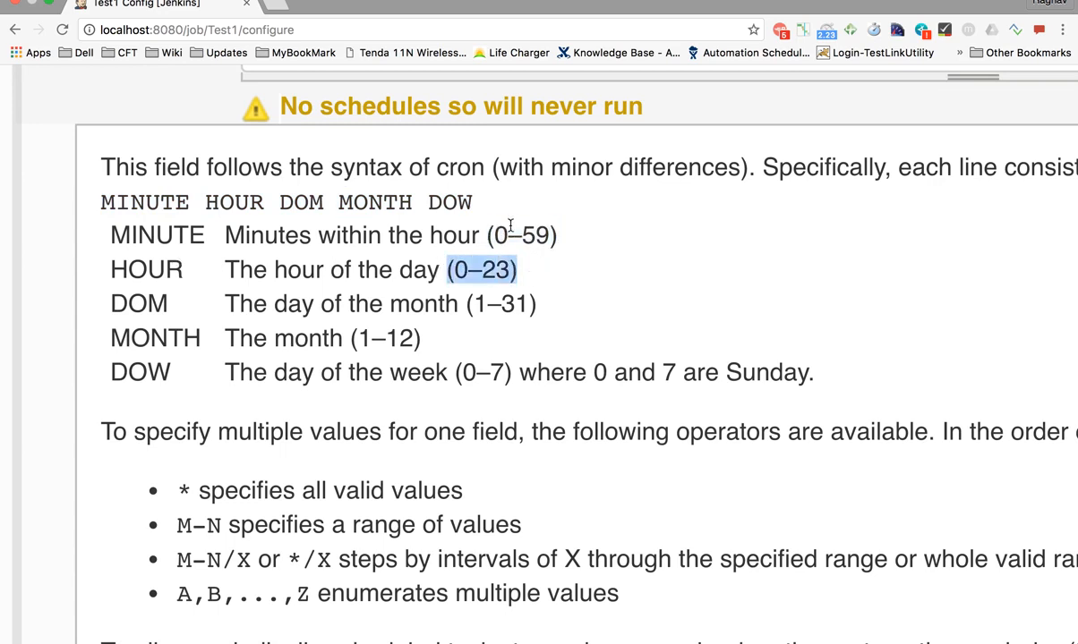
left_click(492, 235)
left_click_drag(492, 235, 559, 236)
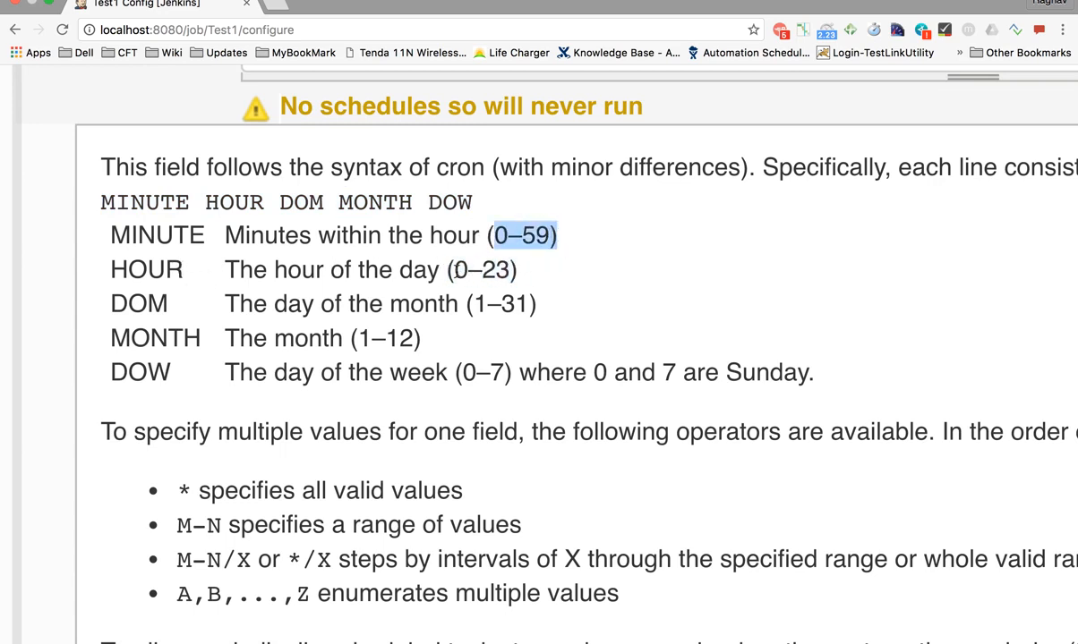
left_click_drag(450, 269, 529, 271)
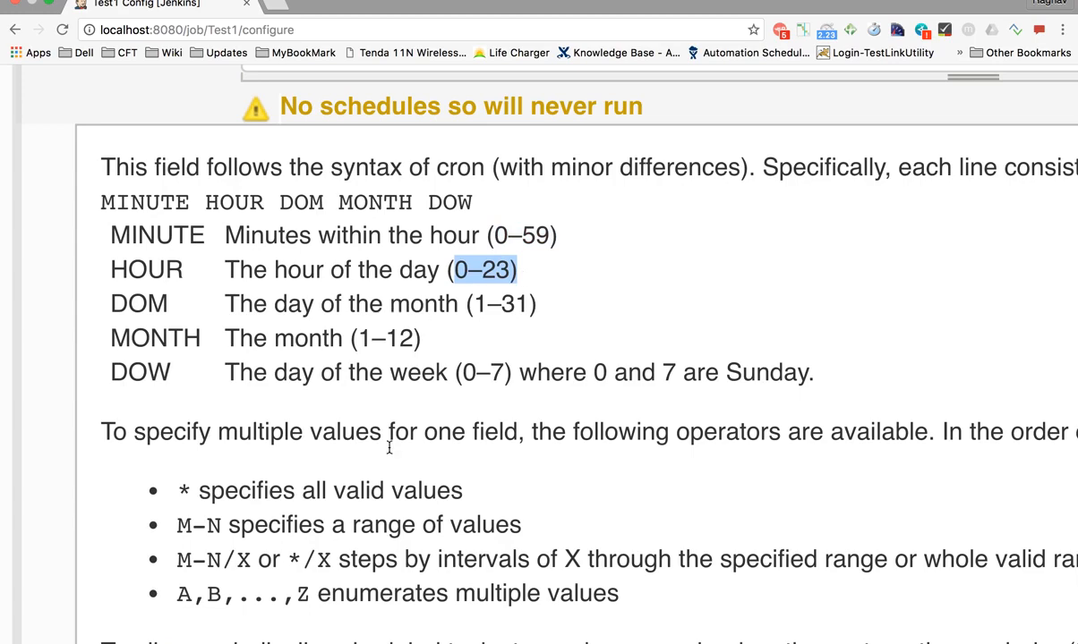
scroll(388, 447, "down", 8)
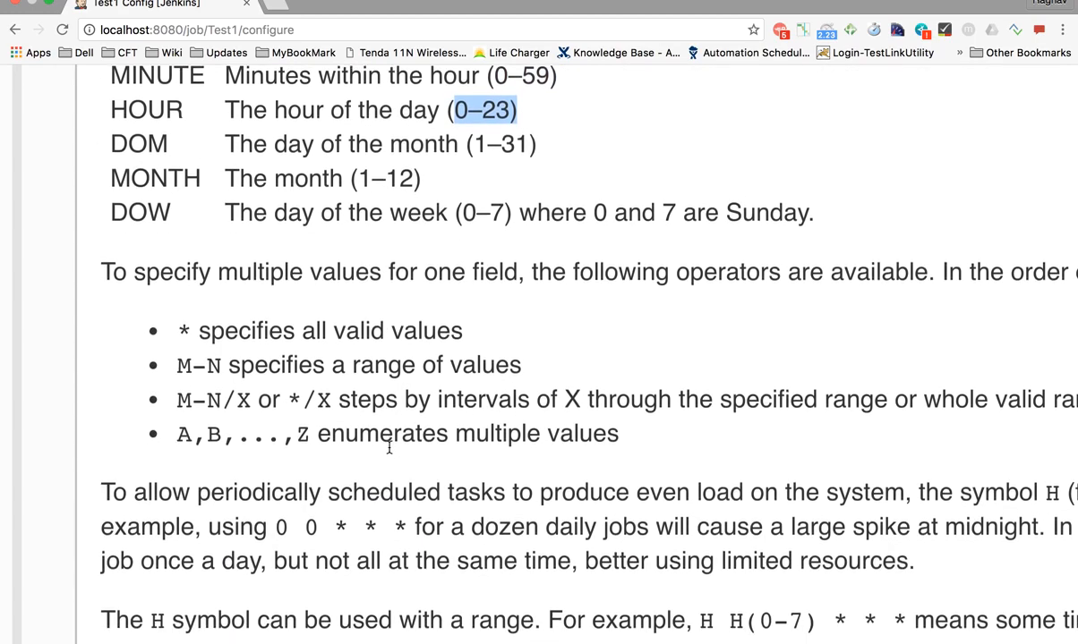
scroll(388, 447, "down", 6)
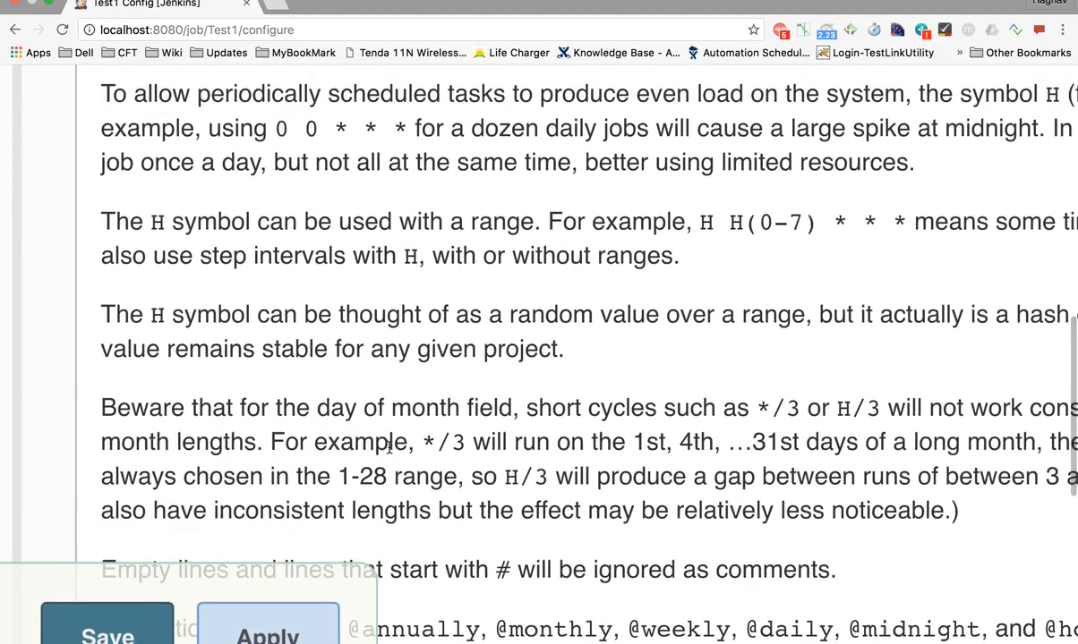
scroll(389, 448, "up", 18)
scroll(388, 447, "up", 3)
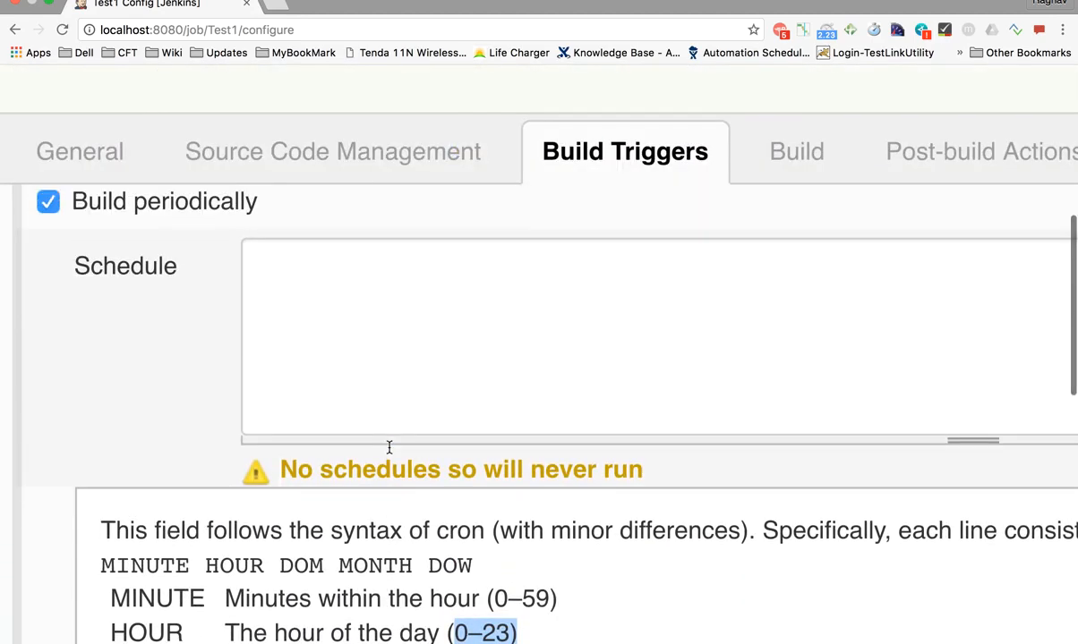
Enter '* * * * *' as the Schedule and check the every-minute warning and 6:04:19 run time
left_click(340, 348)
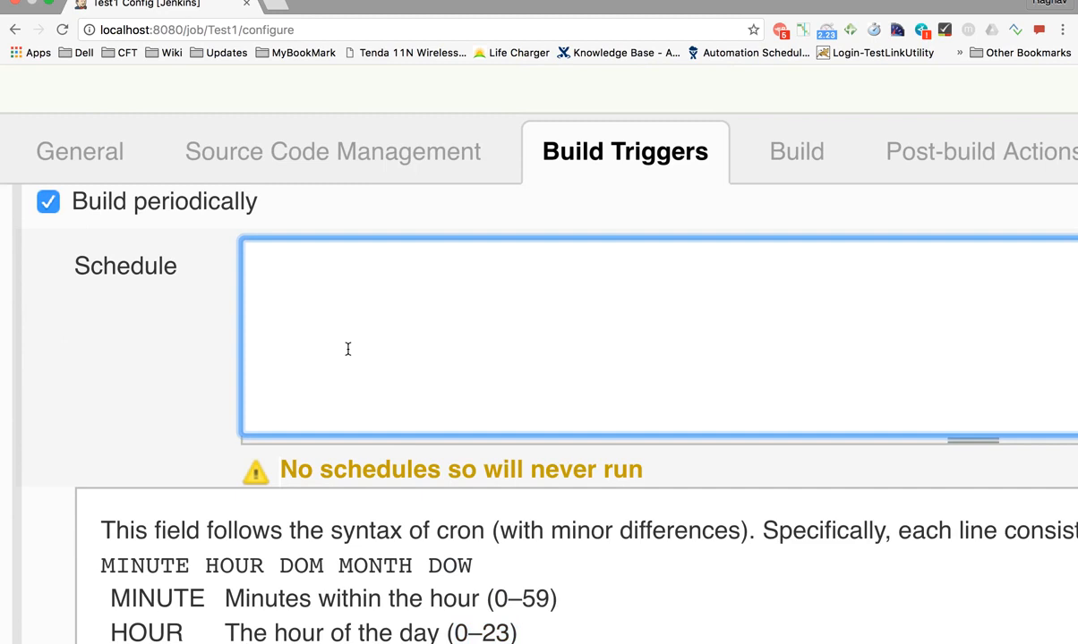
type("* * * * *")
left_click(161, 363)
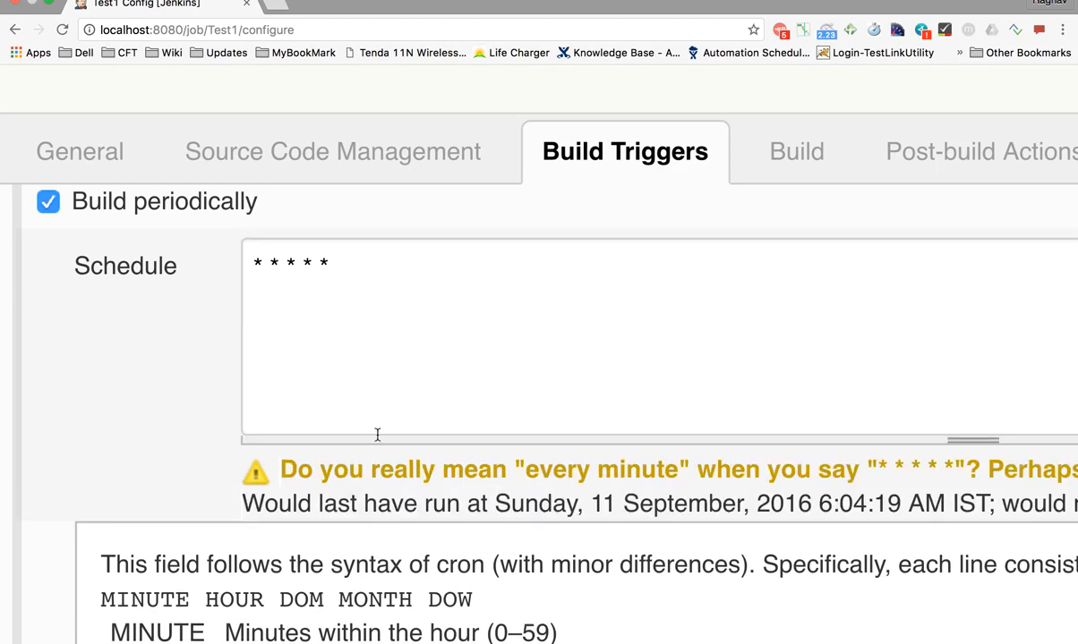
scroll(335, 384, "down", 3)
scroll(333, 385, "right", 2)
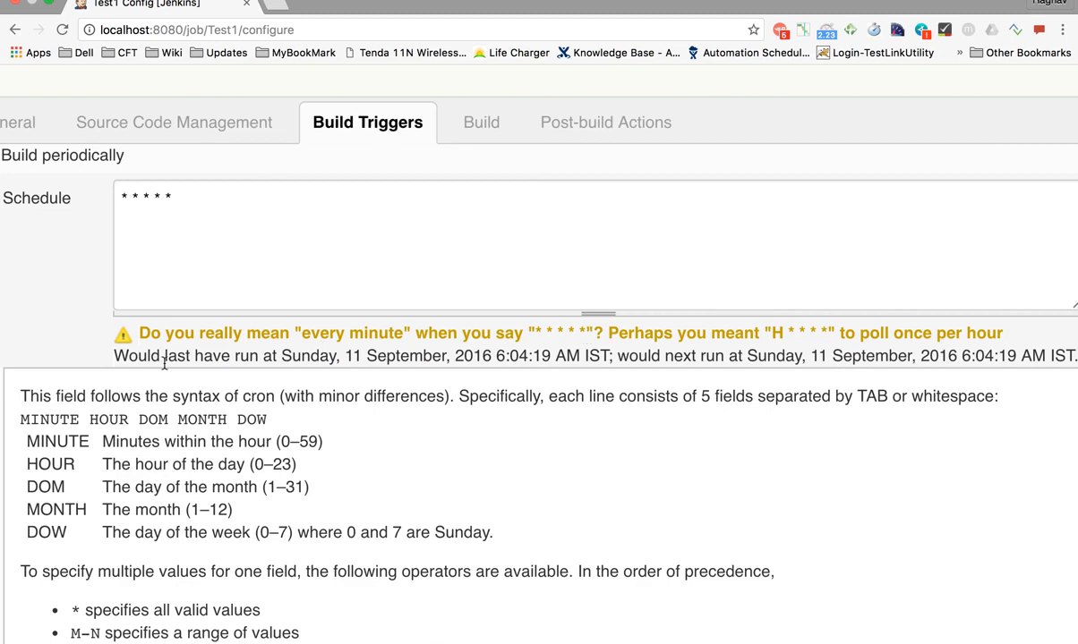
scroll(156, 353, "right", 2)
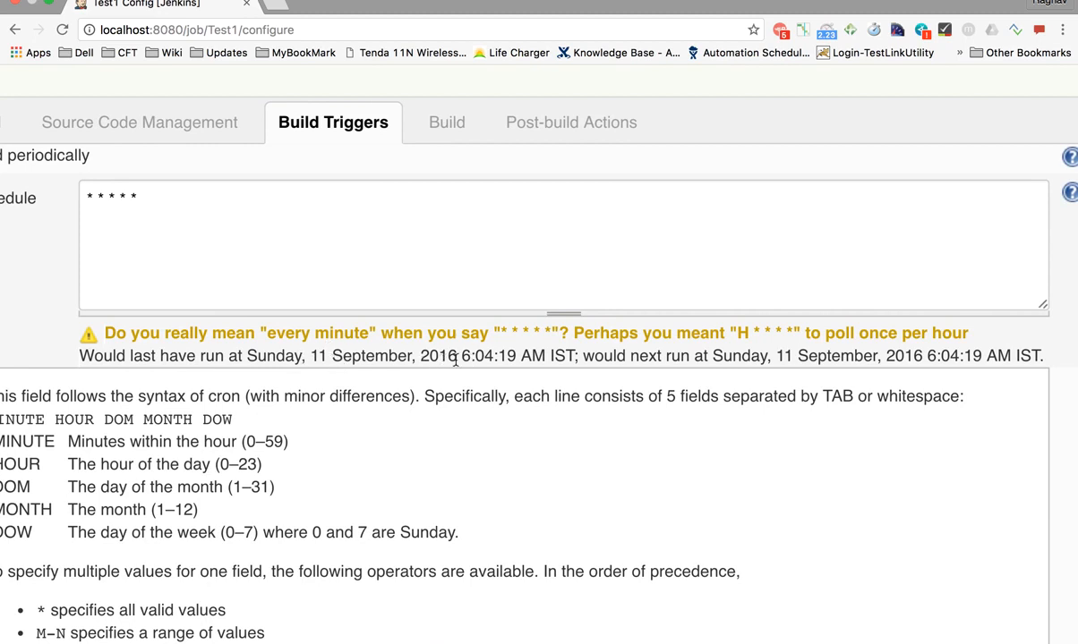
left_click_drag(463, 357, 518, 355)
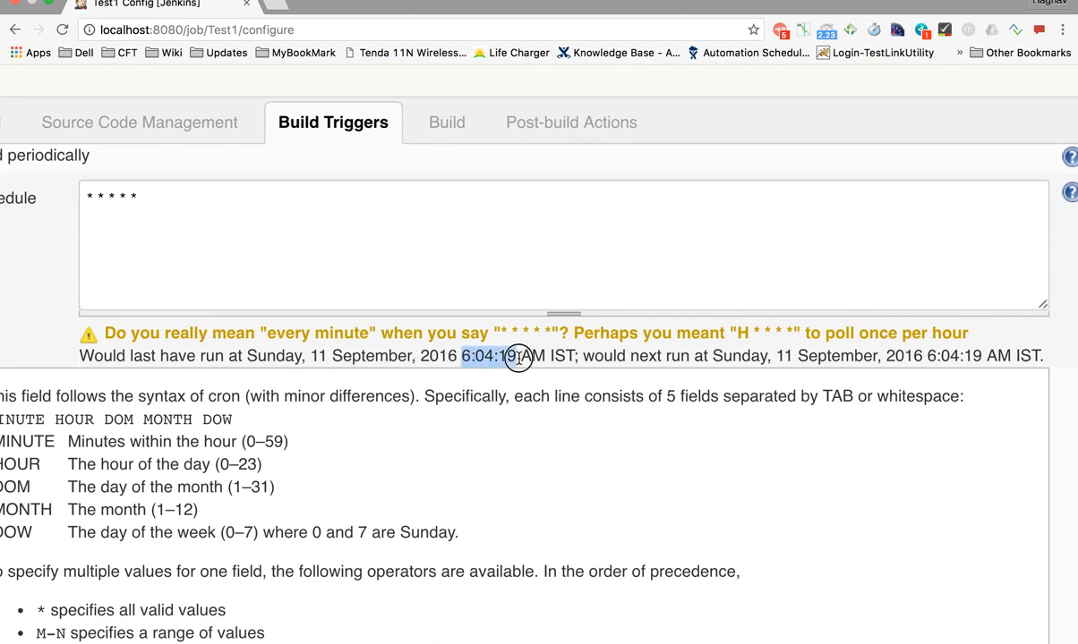
left_click(920, 358)
left_click_drag(920, 358, 984, 356)
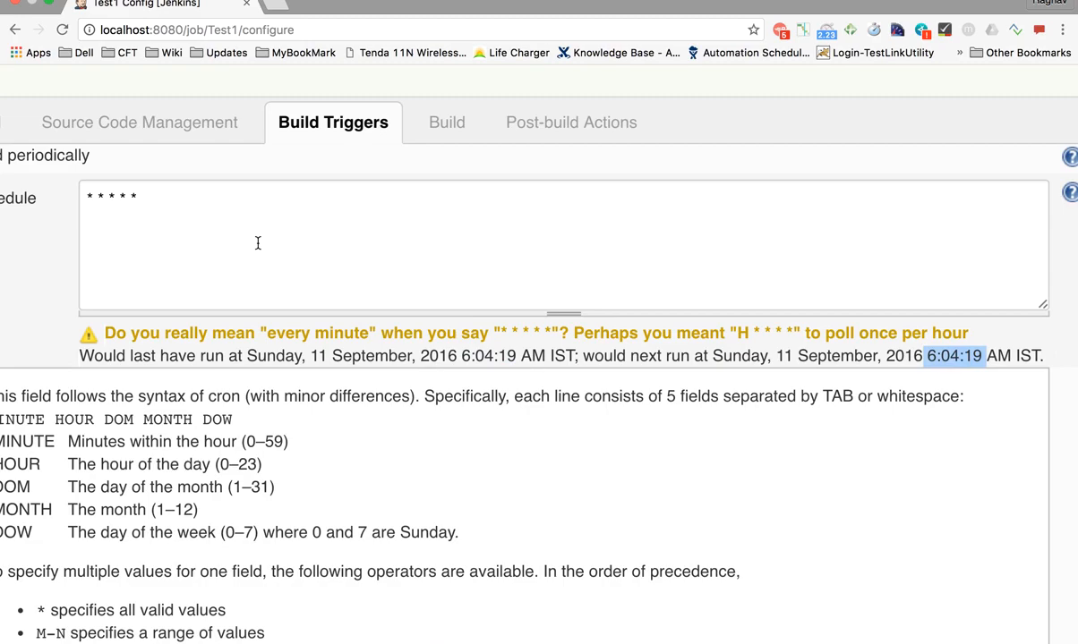
Replace the Schedule with the help's 'H/15 * * * *' example
scroll(192, 414, "down", 5)
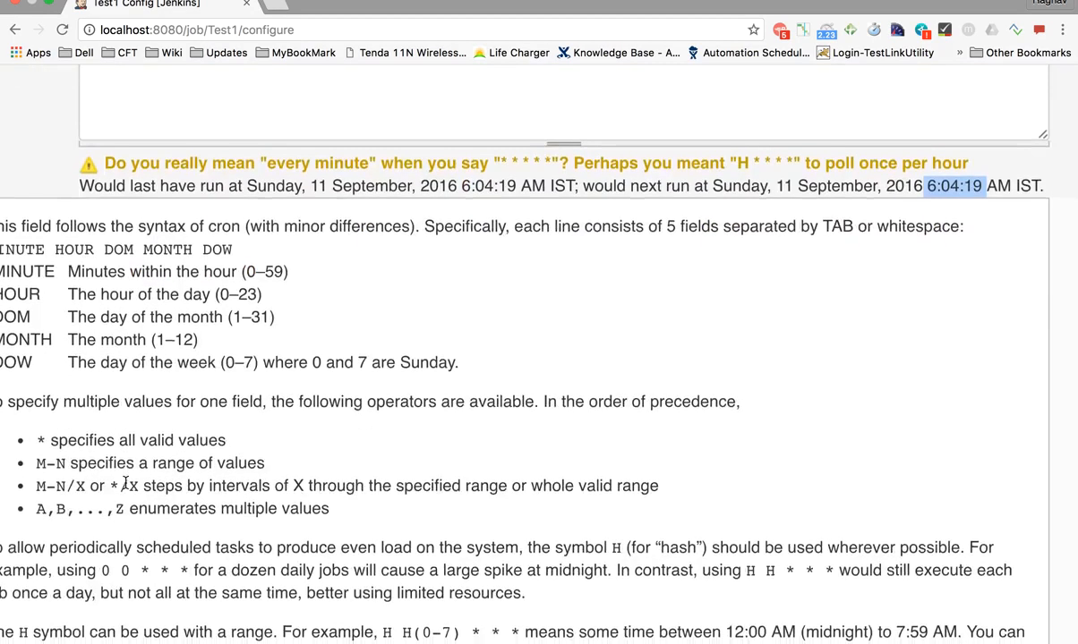
scroll(150, 479, "left", 3)
scroll(125, 484, "down", 8)
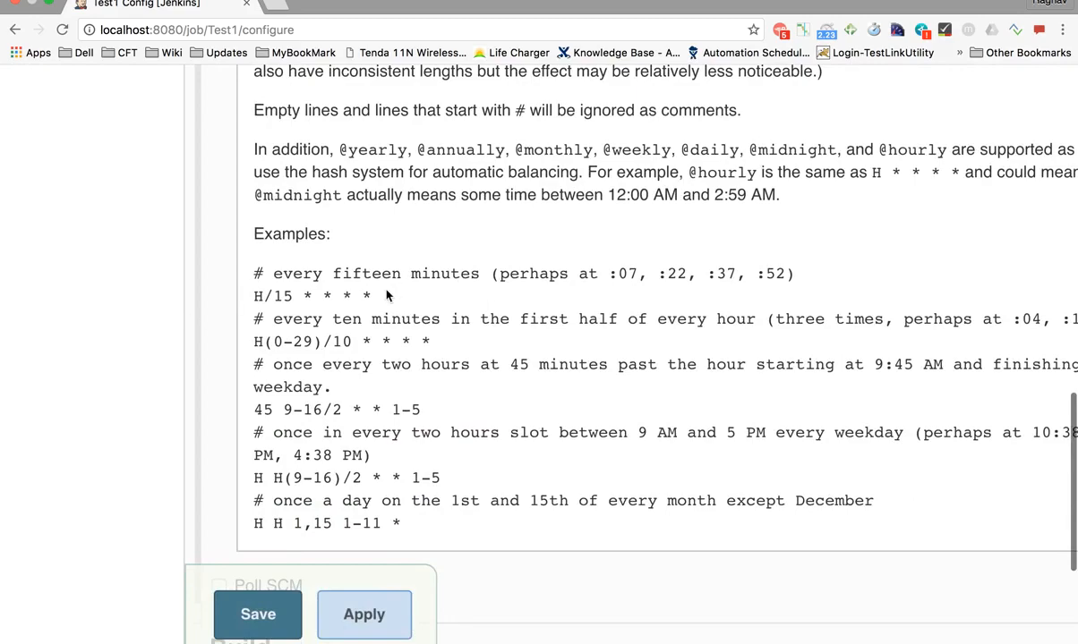
left_click_drag(373, 297, 251, 295)
key("super+c")
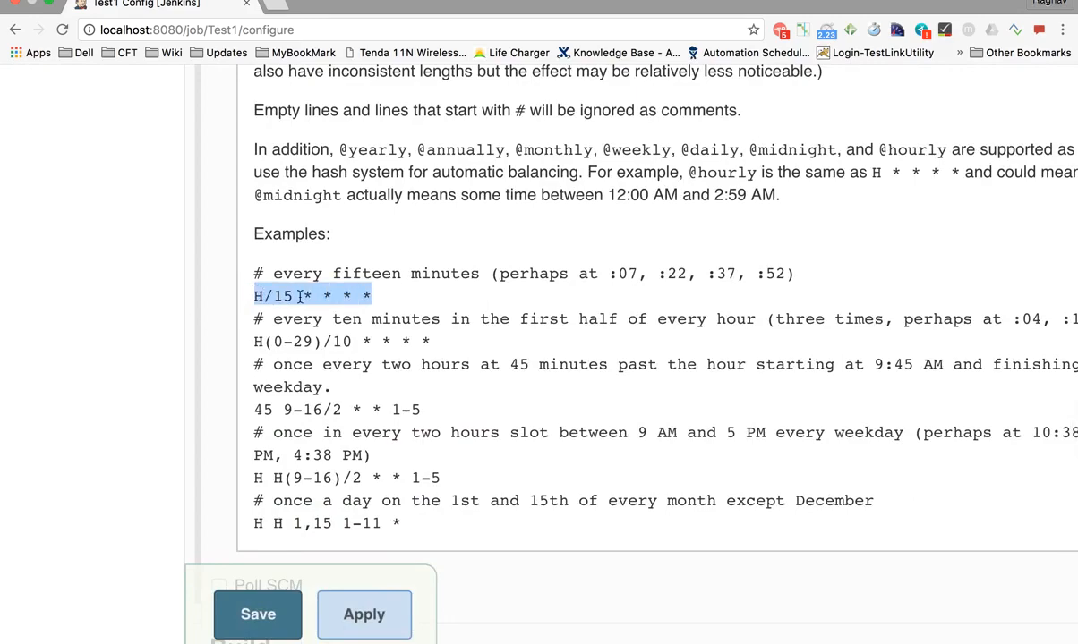
scroll(398, 330, "up", 10)
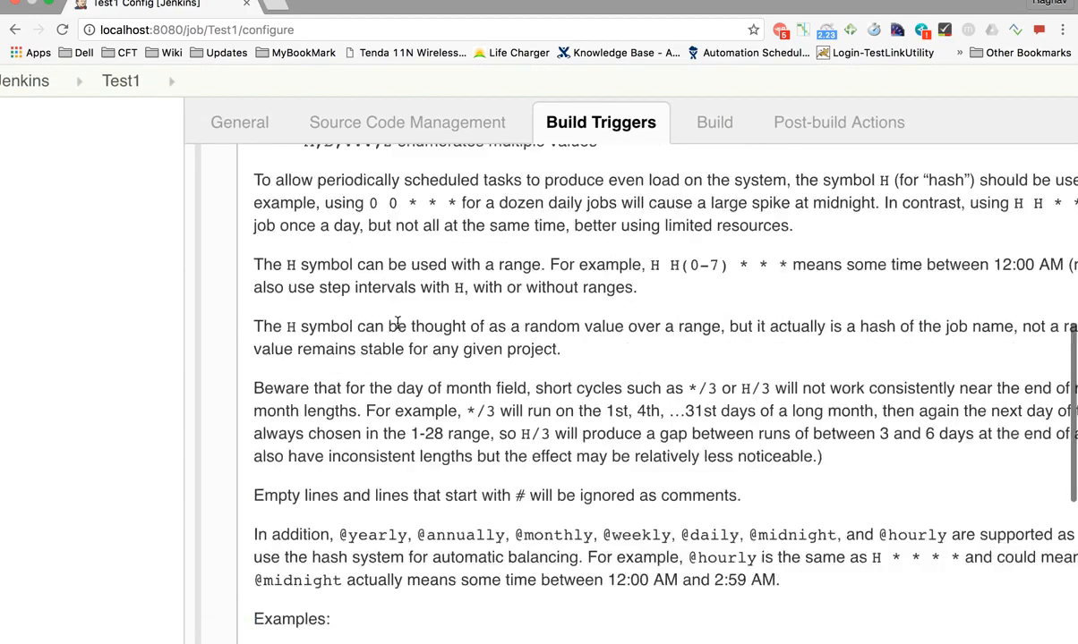
scroll(398, 329, "up", 3)
left_click_drag(420, 255, 339, 233)
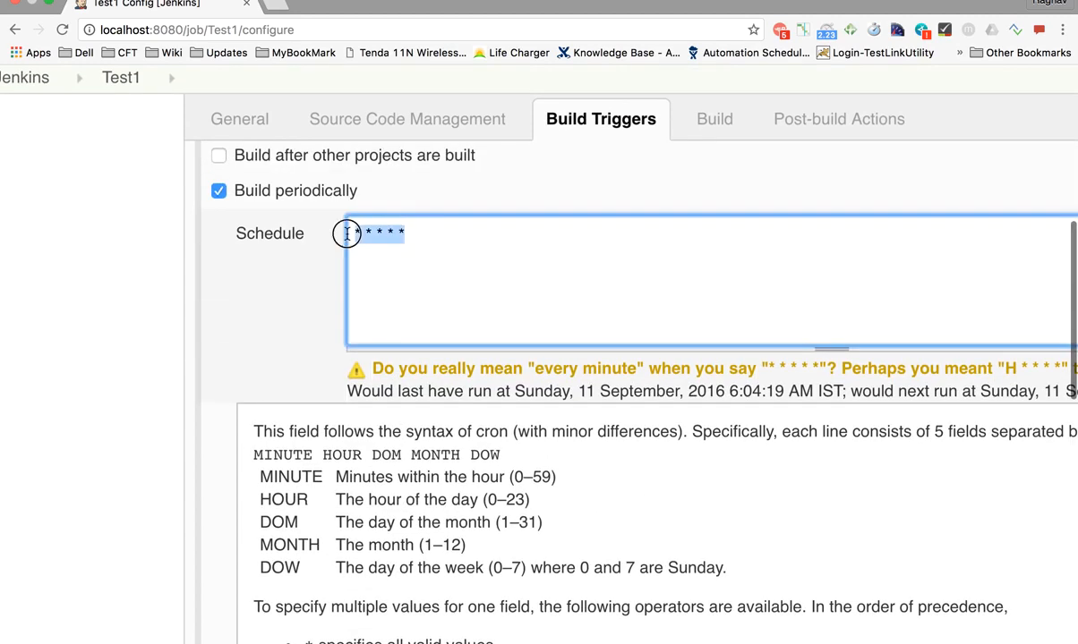
key("super+v")
left_click(318, 283)
Check the validated run times: last 5:54:57 AM, next 6:09:57 AM IST
scroll(347, 357, "right", 5)
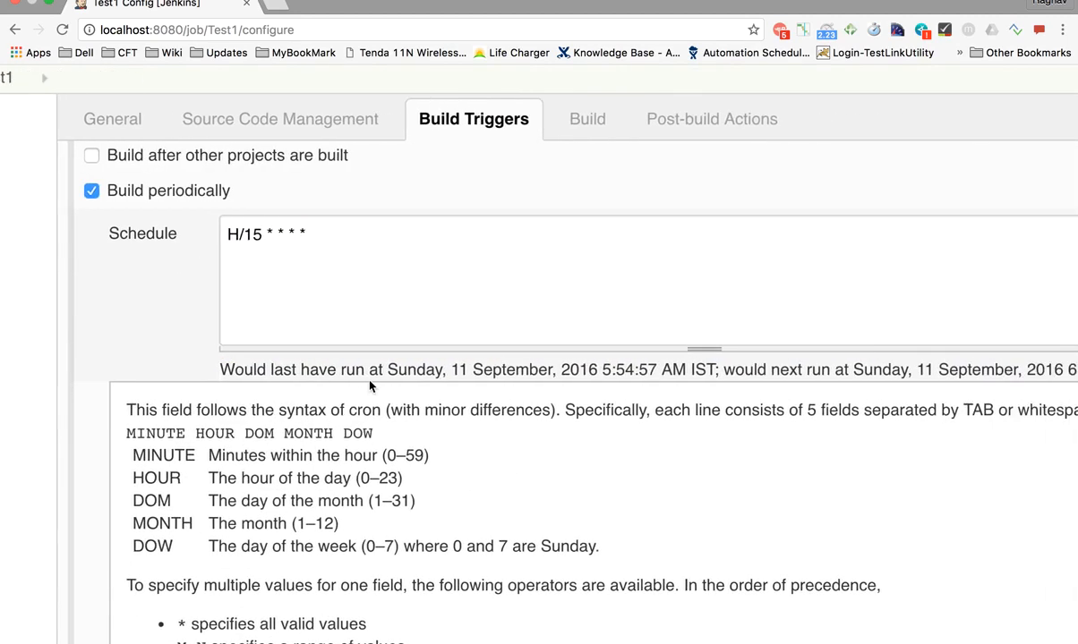
scroll(370, 385, "right", 4)
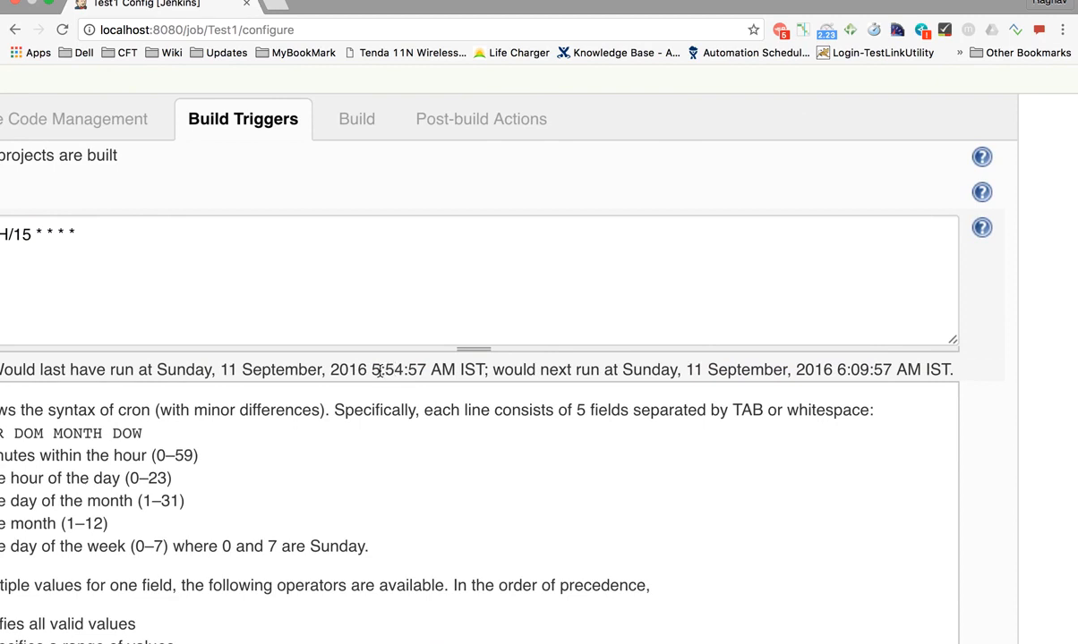
left_click_drag(371, 370, 404, 370)
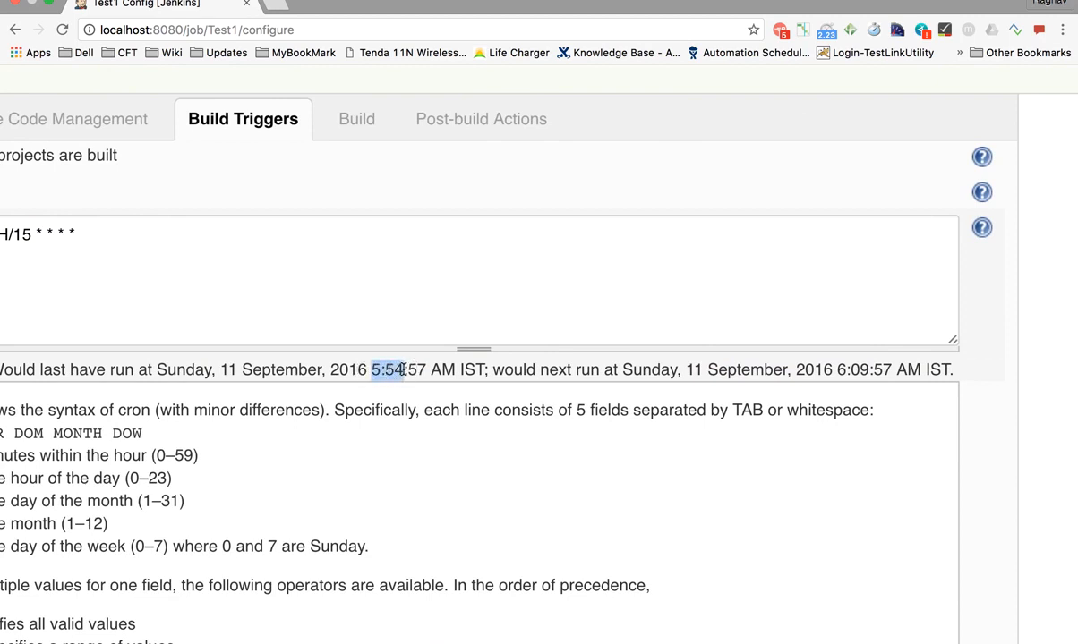
left_click_drag(837, 370, 859, 370)
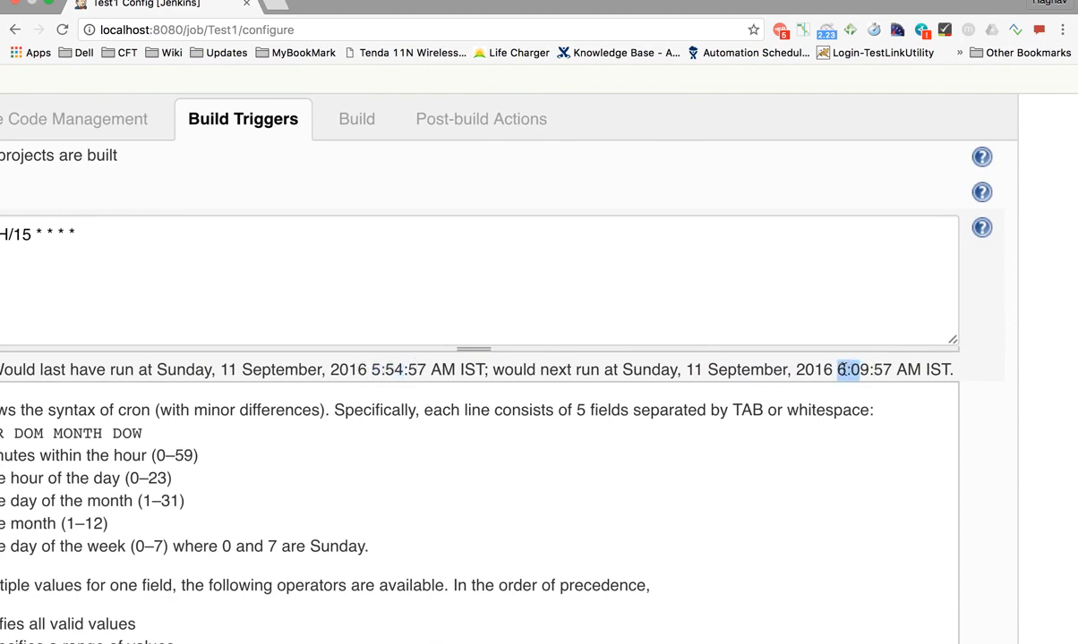
scroll(235, 413, "left", 5)
scroll(236, 414, "down", 6)
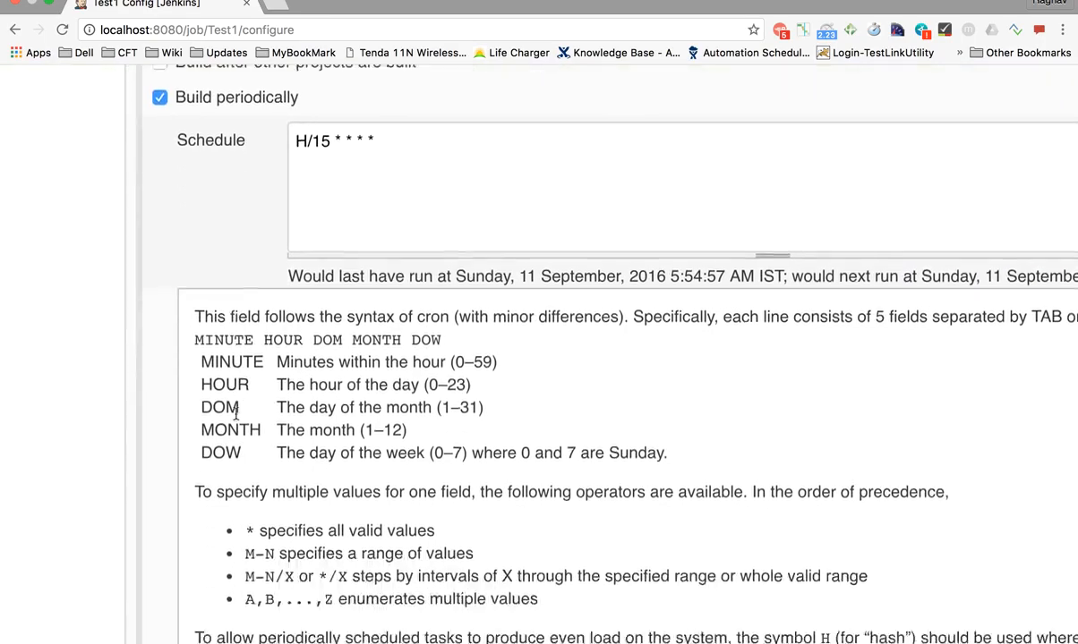
scroll(235, 419, "down", 10)
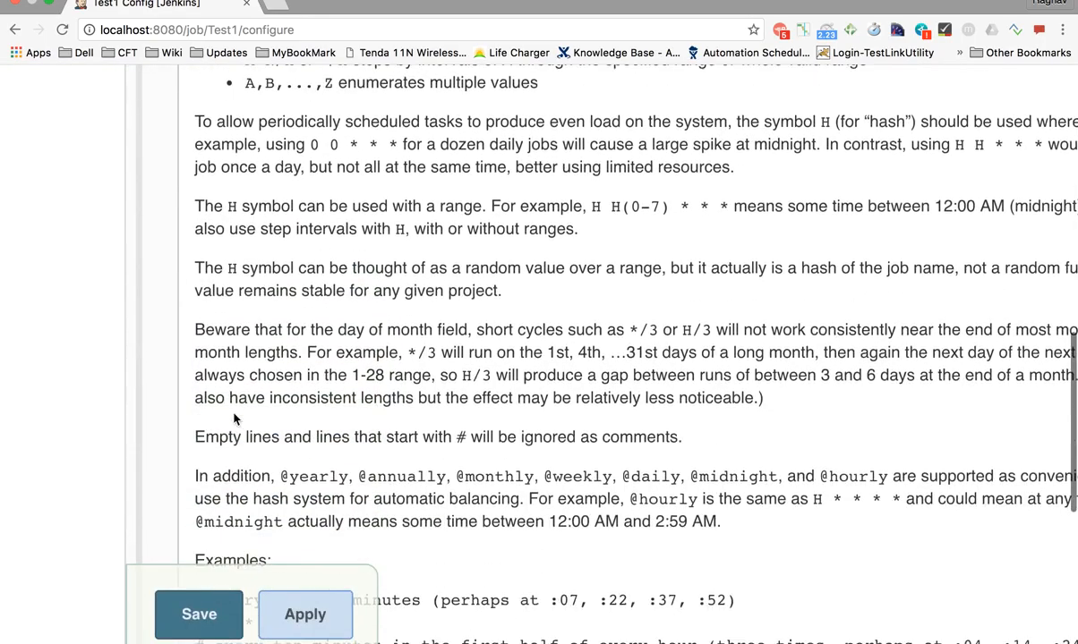
scroll(235, 414, "up", 15)
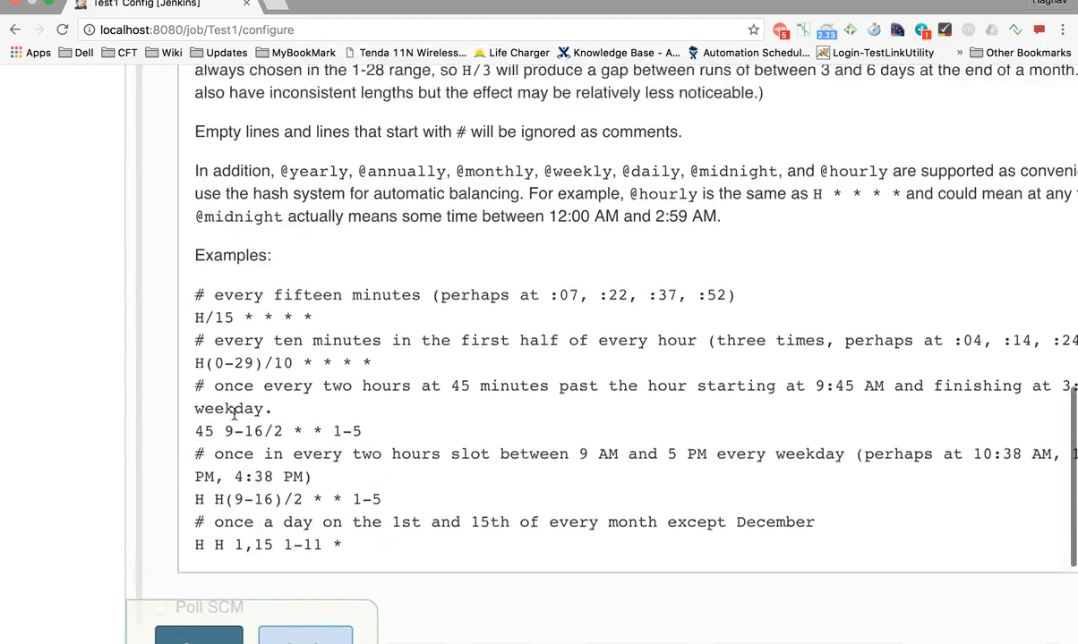
scroll(236, 413, "up", 3)
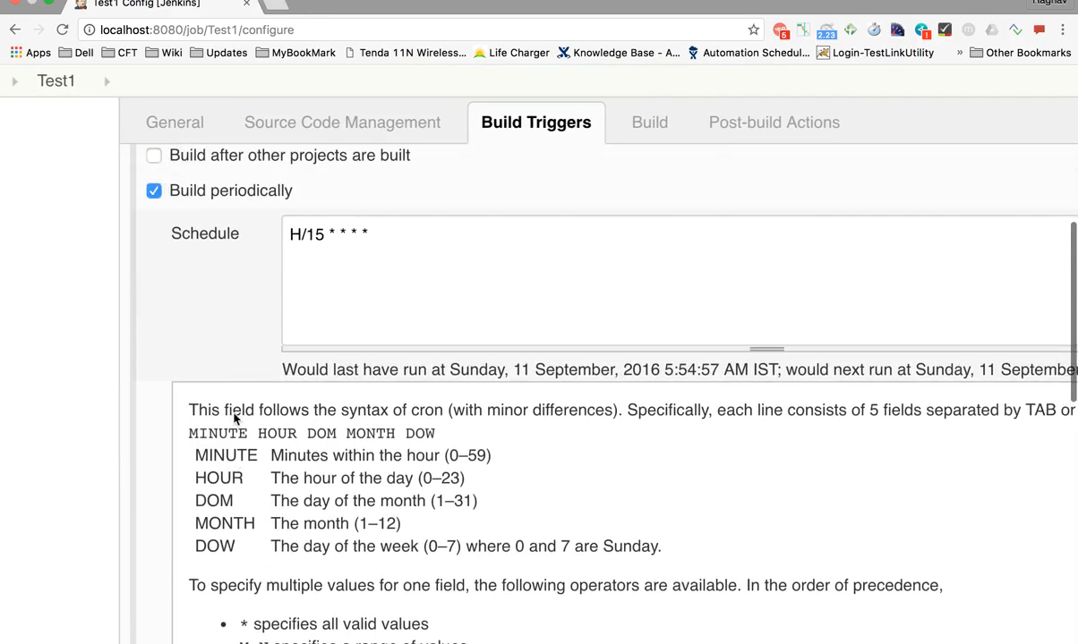
Change the Schedule's H/15 back to '*' and collapse the cron help
left_click_drag(320, 237, 258, 238)
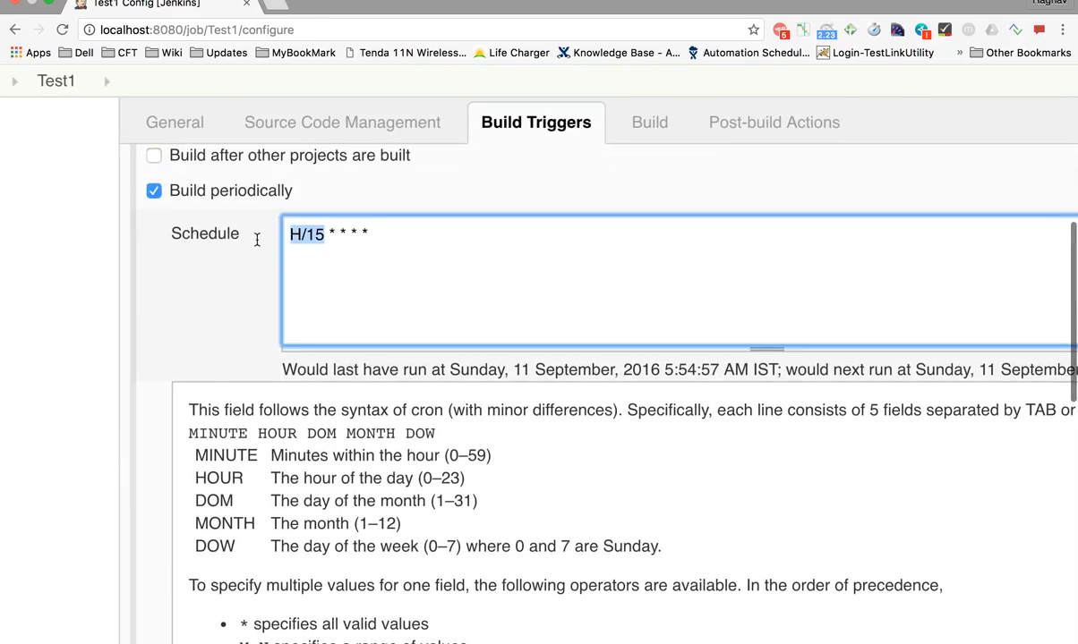
type("*")
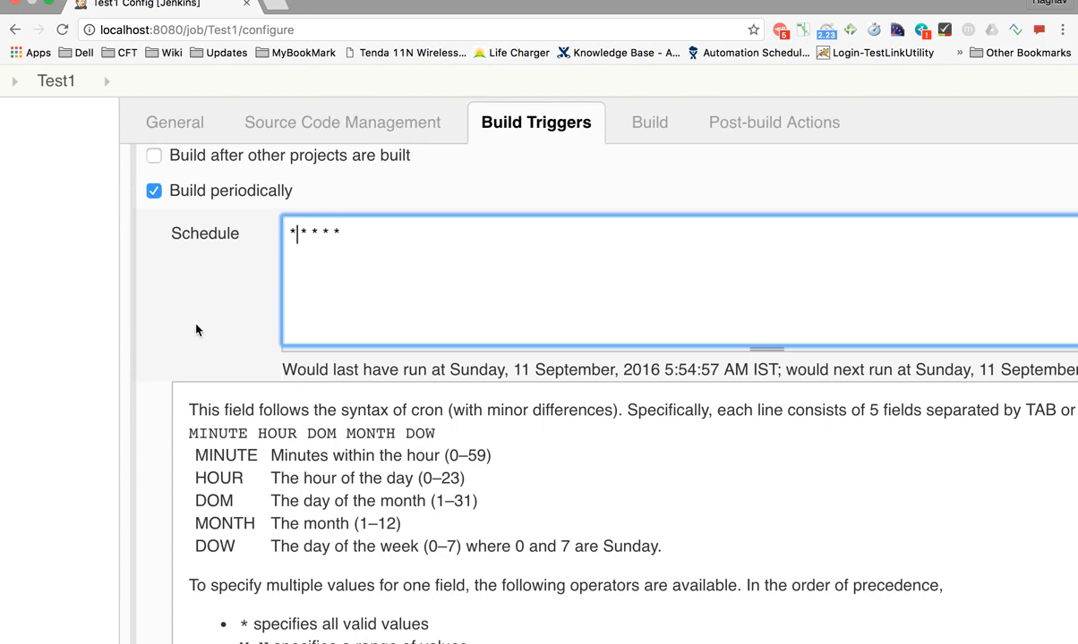
scroll(188, 333, "down", 3)
scroll(188, 335, "down", 2)
left_click(221, 193)
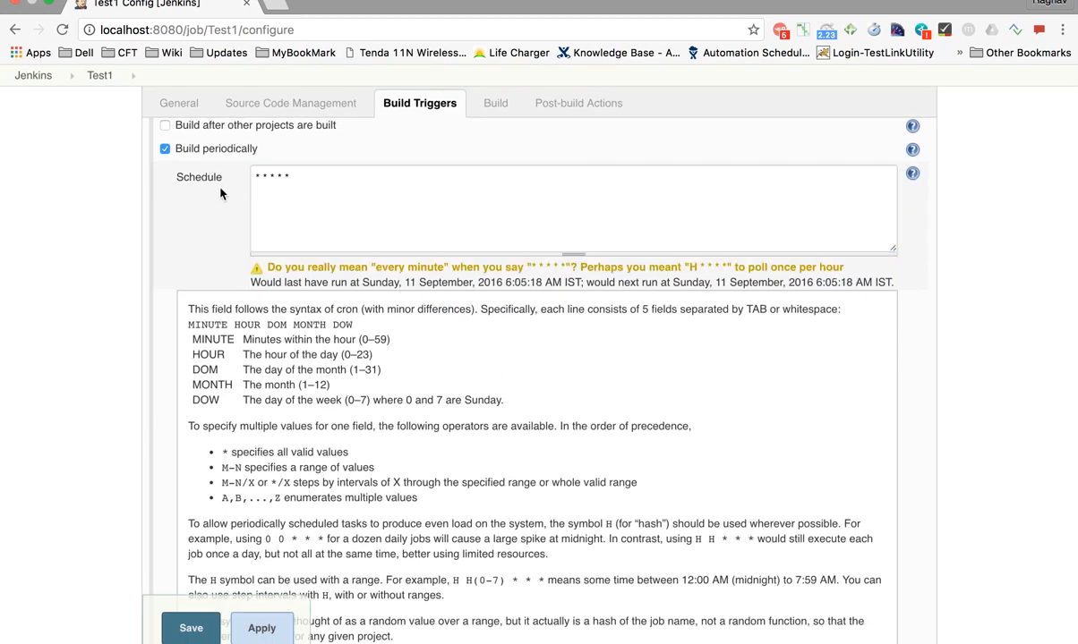
left_click(912, 174)
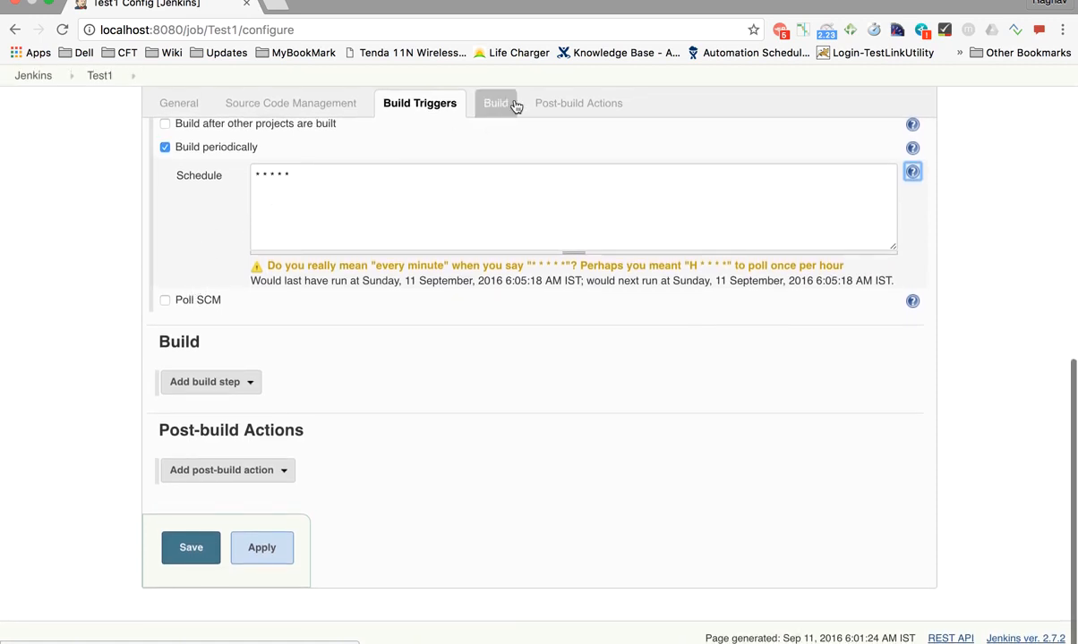
Add an Execute Windows batch command build step in the Build section
left_click(512, 104)
left_click(240, 385)
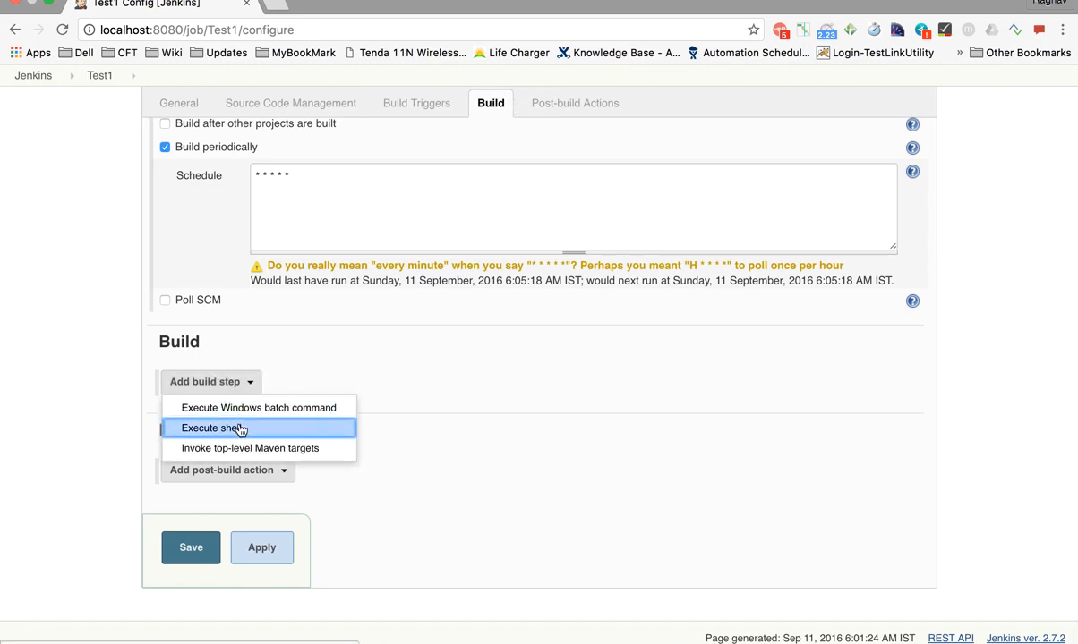
scroll(258, 396, "up", 5)
scroll(258, 402, "up", 3)
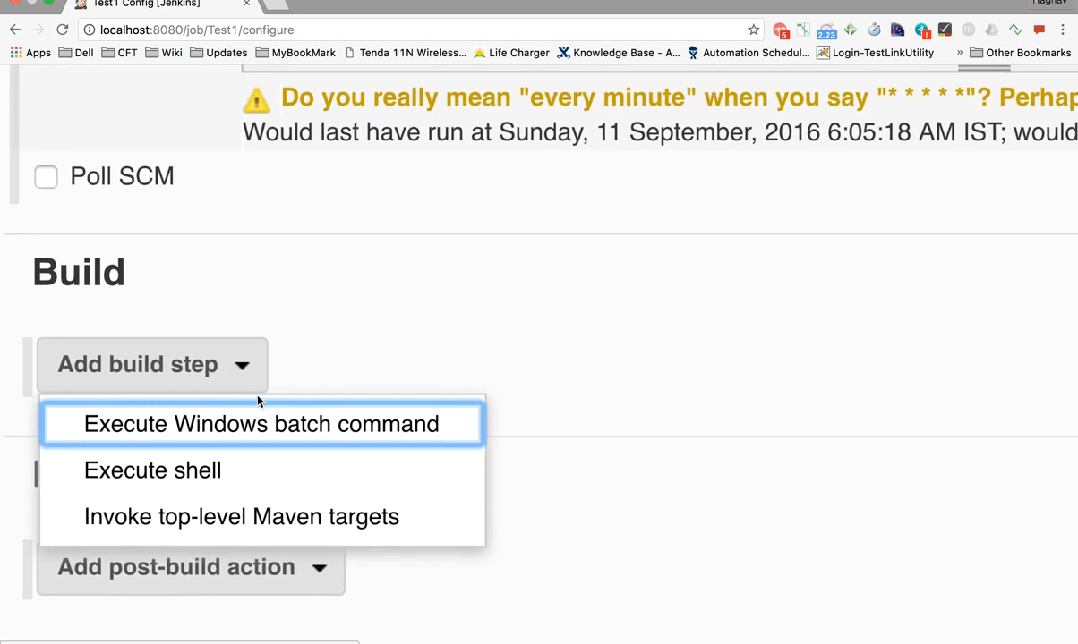
scroll(258, 402, "down", 2)
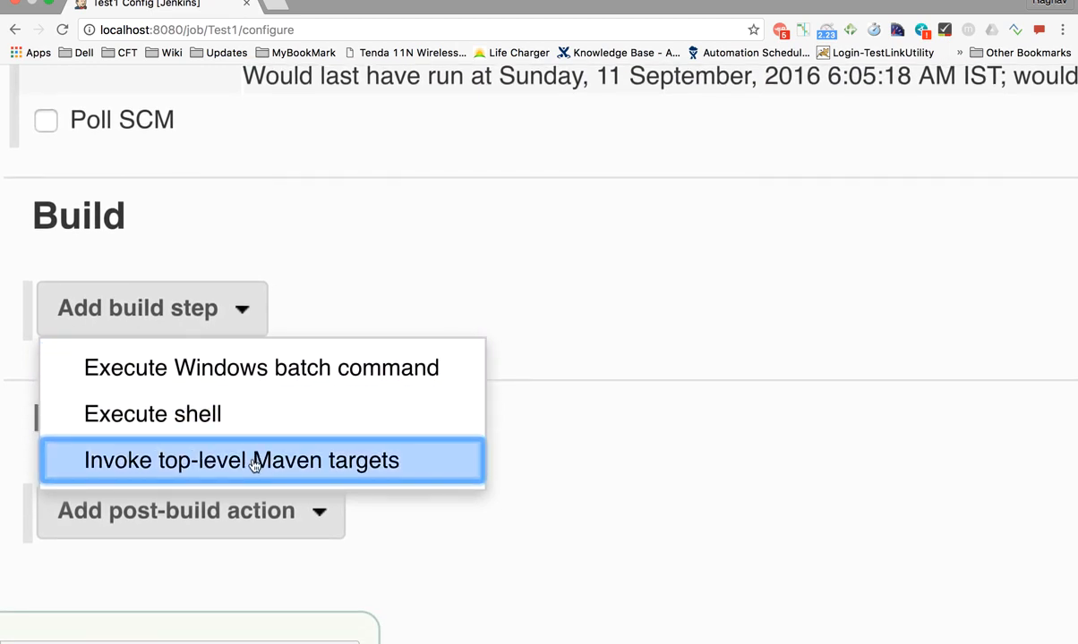
left_click(250, 382)
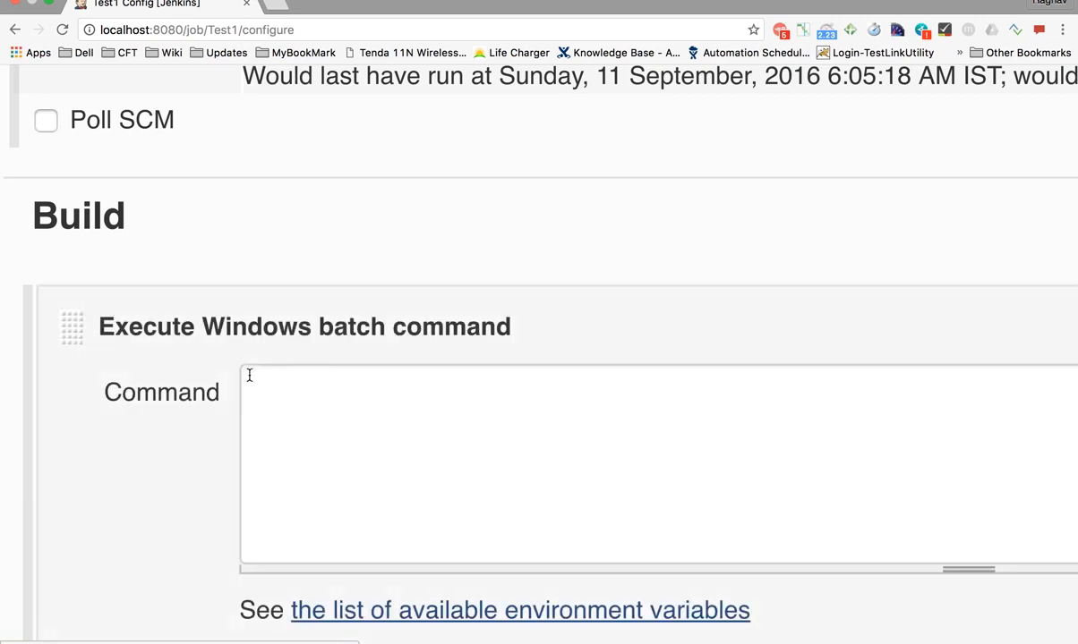
Enter 'date' as the batch step's command
left_click(273, 421)
type("di")
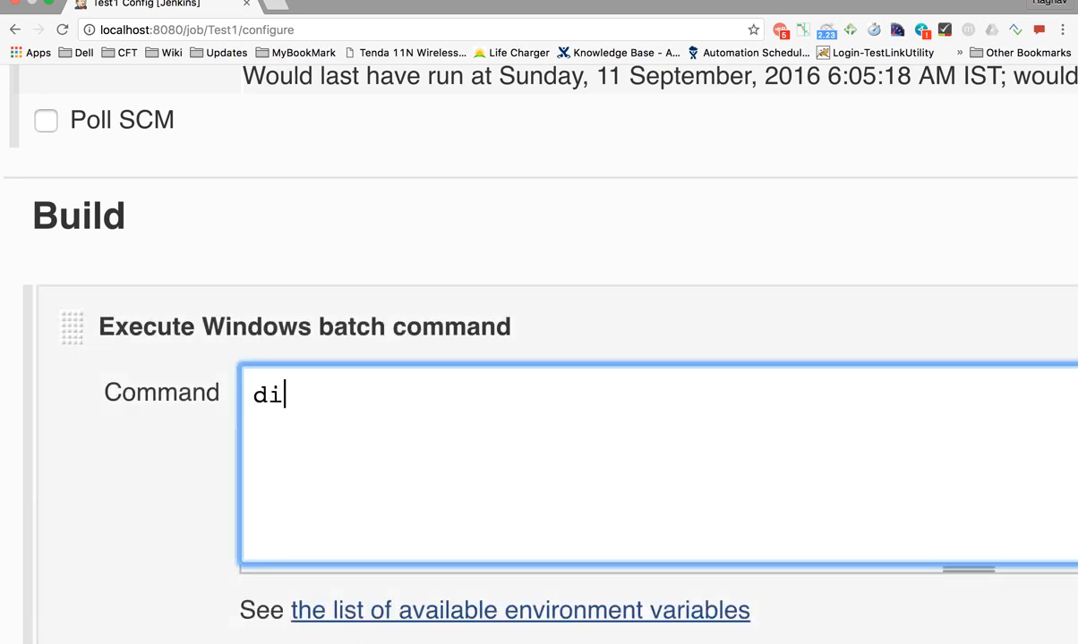
key("BackSpace")
key("BackSpace")
type("date")
scroll(230, 394, "down", 2)
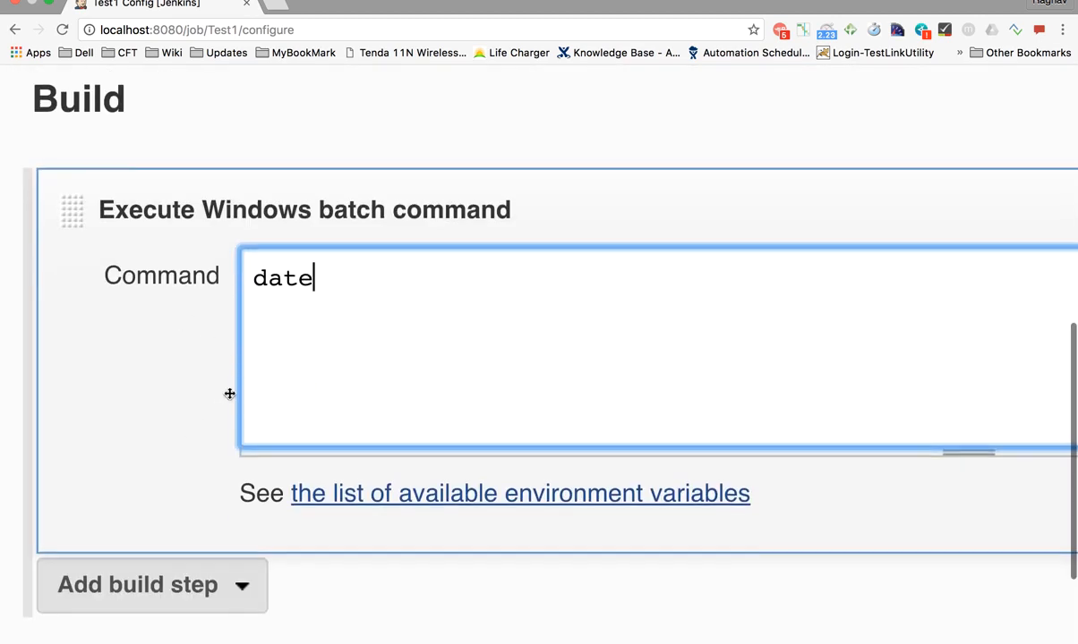
scroll(126, 421, "right", 3)
scroll(126, 420, "right", 1)
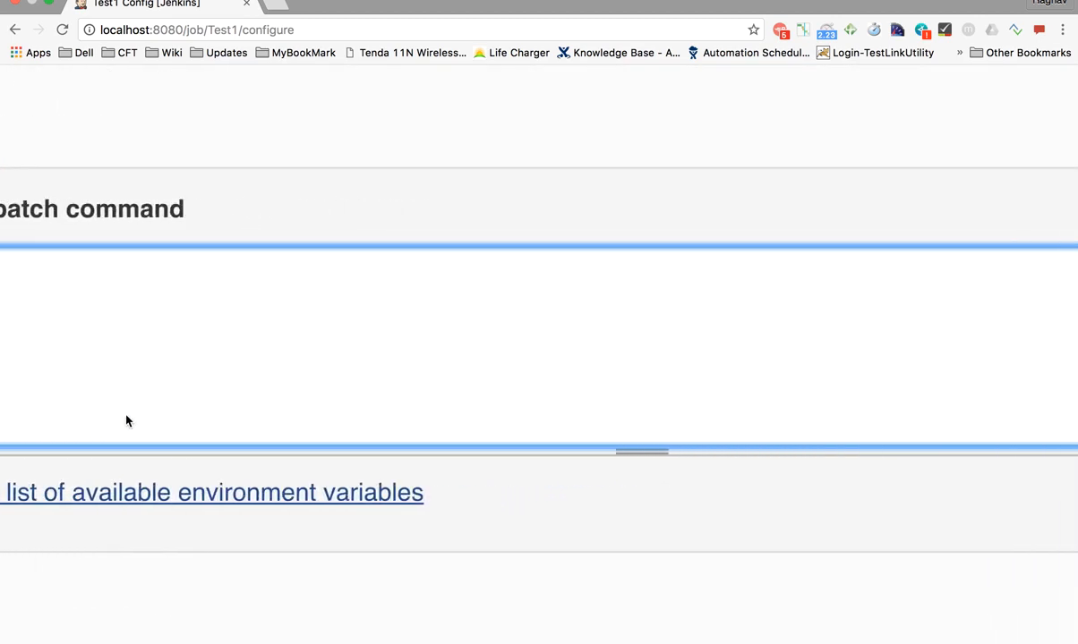
scroll(126, 421, "left", 4)
scroll(126, 420, "down", 3)
scroll(126, 420, "down", 2)
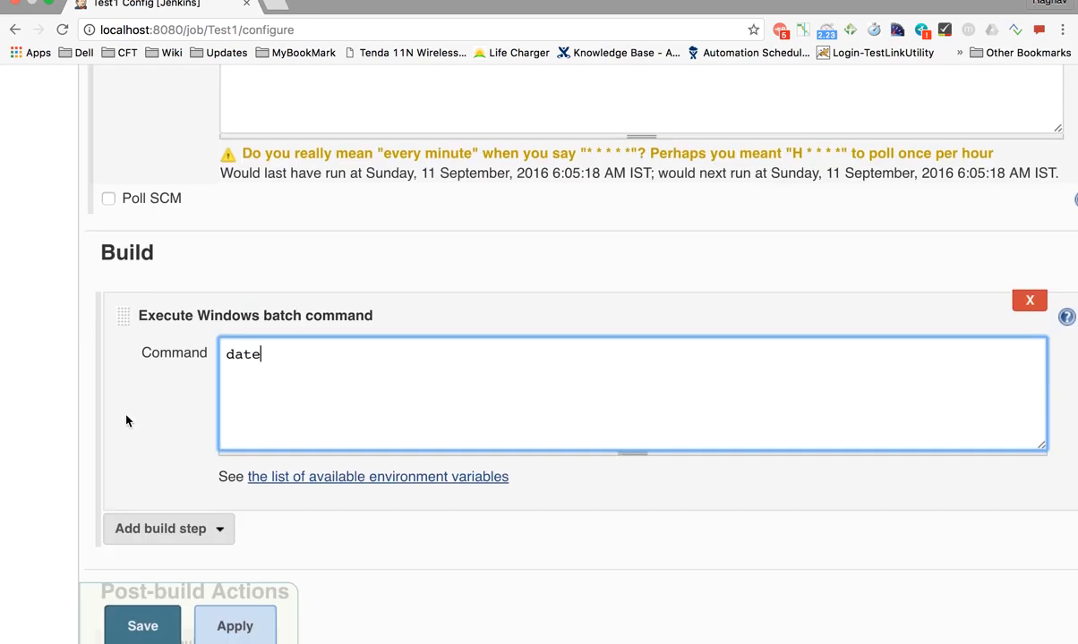
scroll(126, 421, "right", 1)
scroll(126, 421, "down", 3)
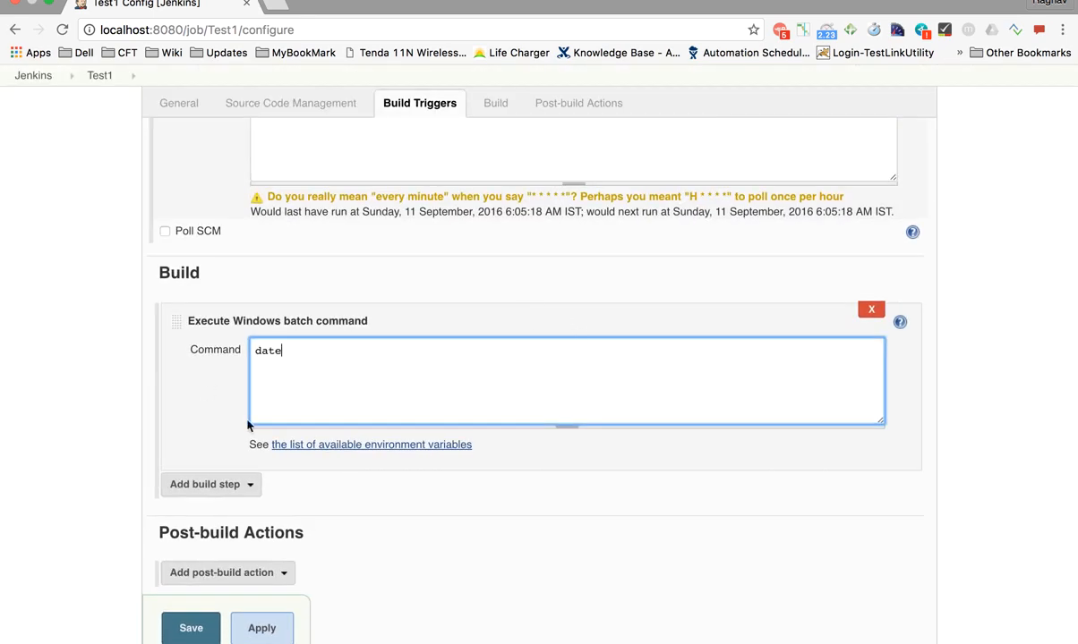
Remove Test1's Windows batch command step and add an Execute shell step whose command is date
left_click(870, 309)
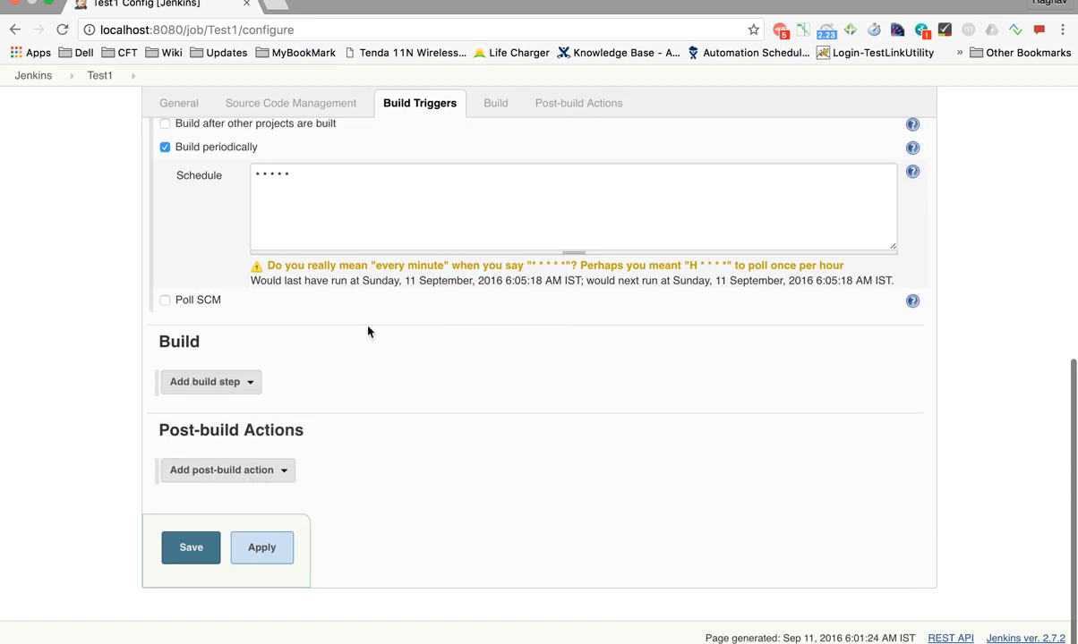
left_click(208, 383)
left_click(210, 429)
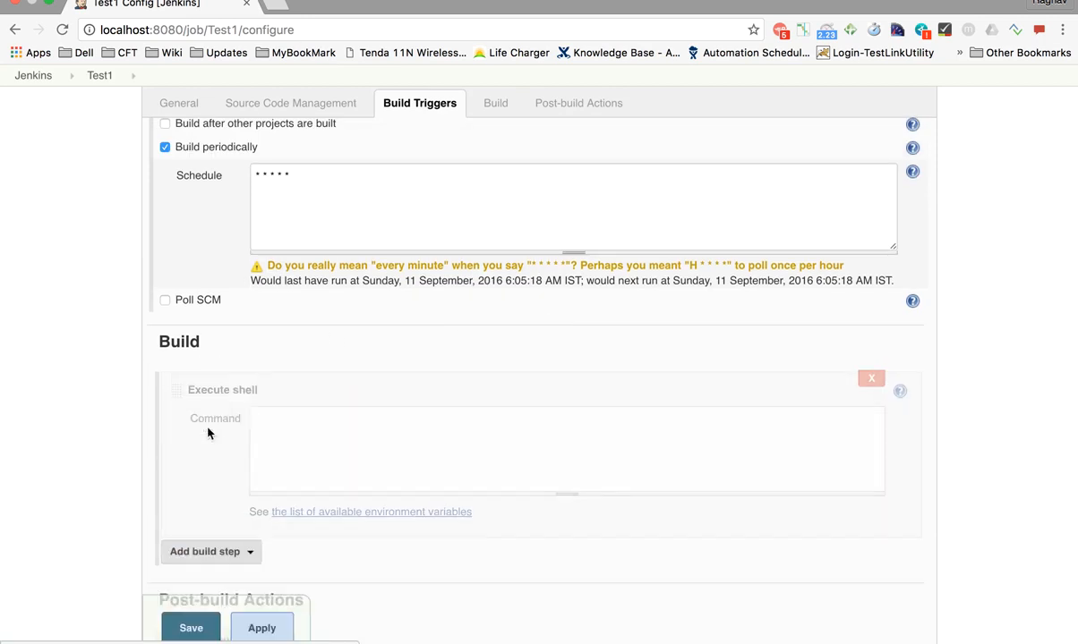
left_click(288, 448)
type("date")
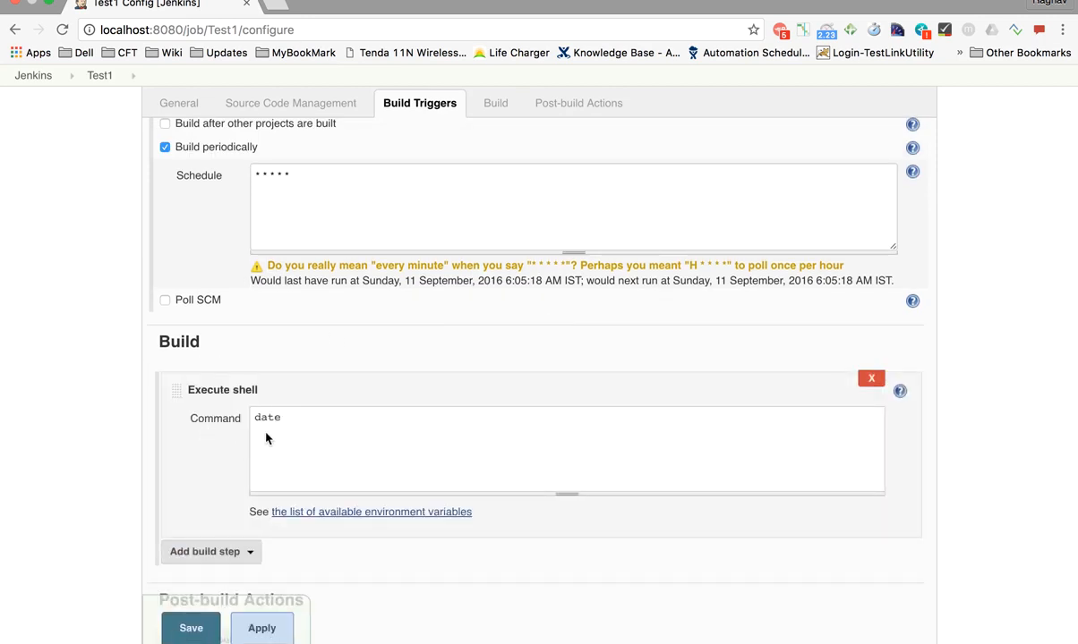
scroll(195, 464, "down", 4)
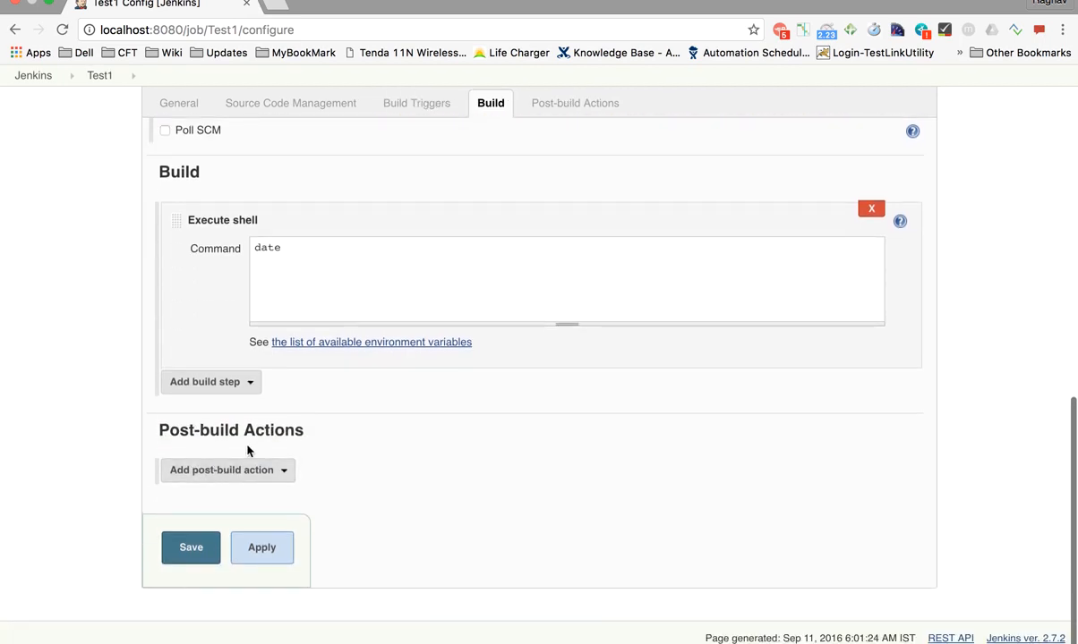
scroll(541, 170, "up", 6)
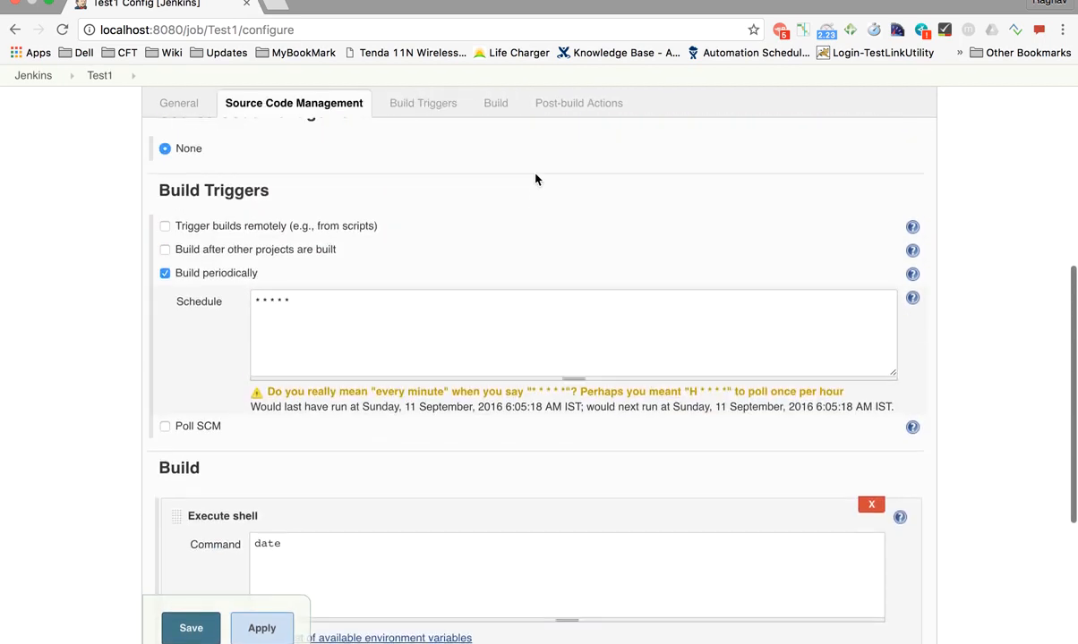
Leave Post-build Actions empty and apply Test1's configuration with the date shell step
left_click(575, 105)
left_click(232, 476)
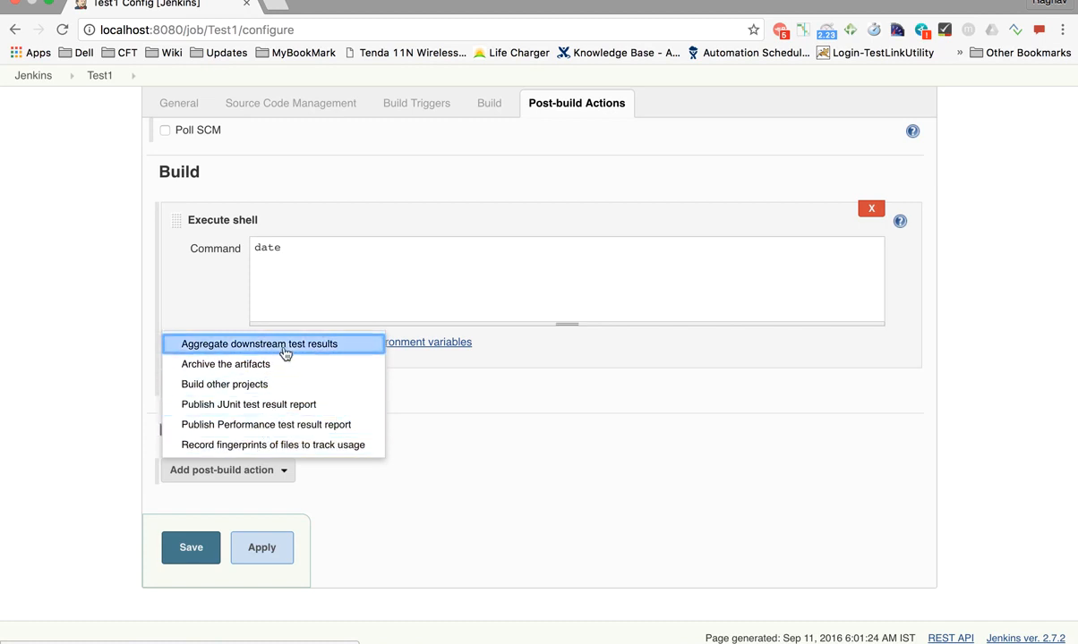
left_click(329, 488)
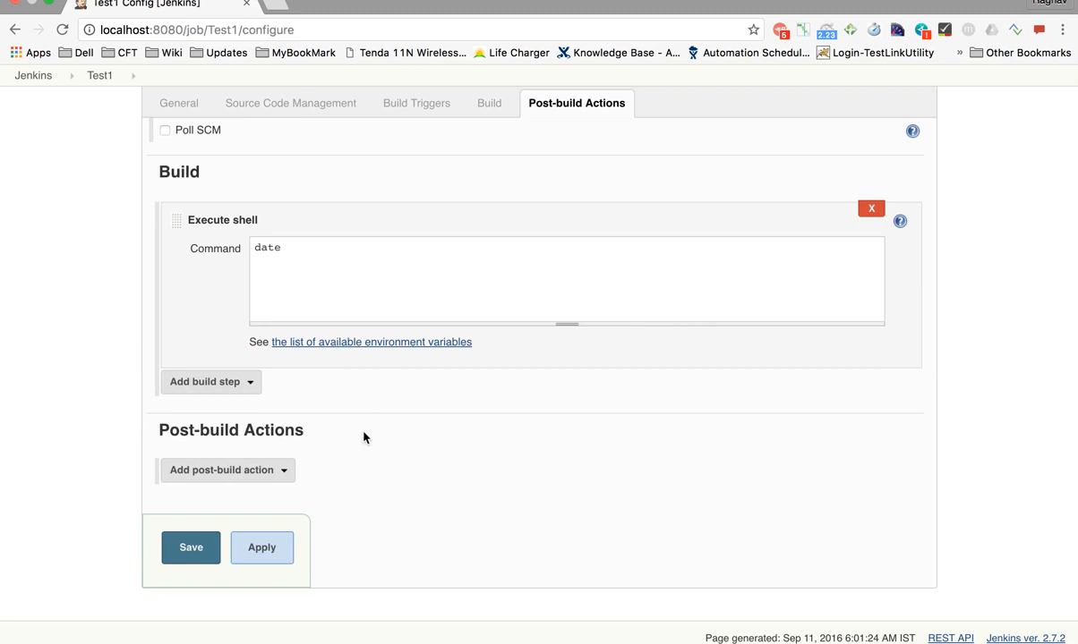
left_click(264, 559)
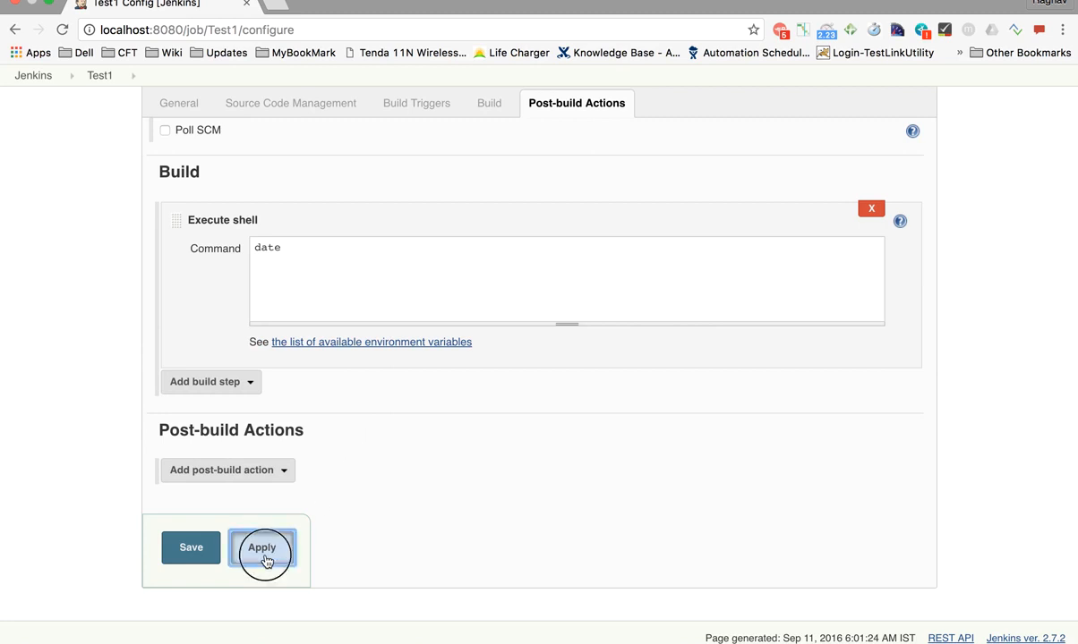
Save Test1's configuration and return to the dashboard's list of four jobs
scroll(356, 455, "up", 4)
scroll(353, 456, "down", 4)
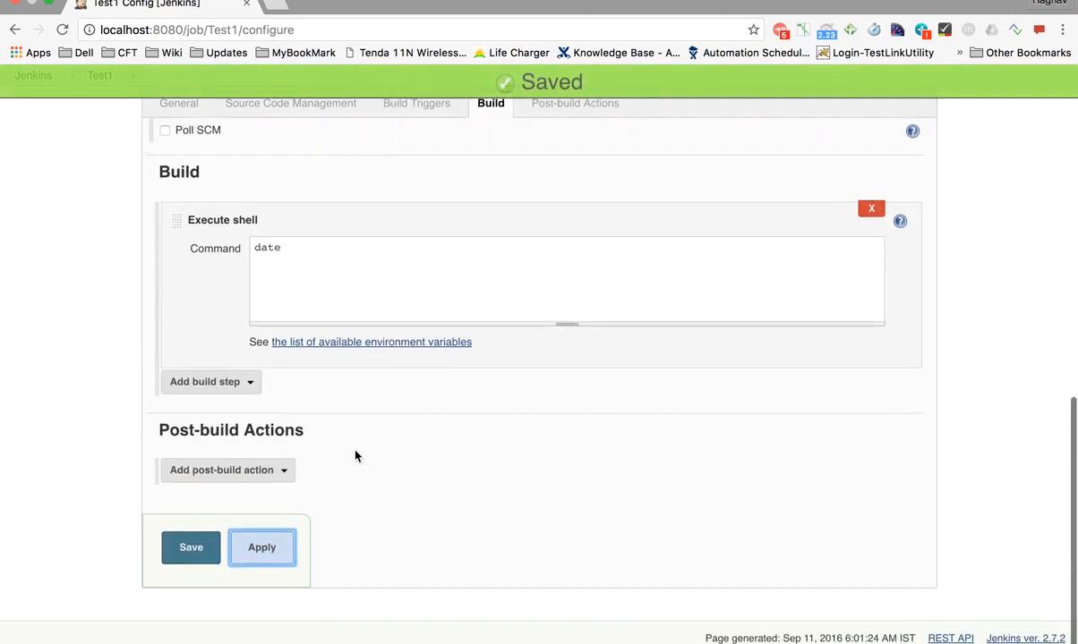
left_click(199, 541)
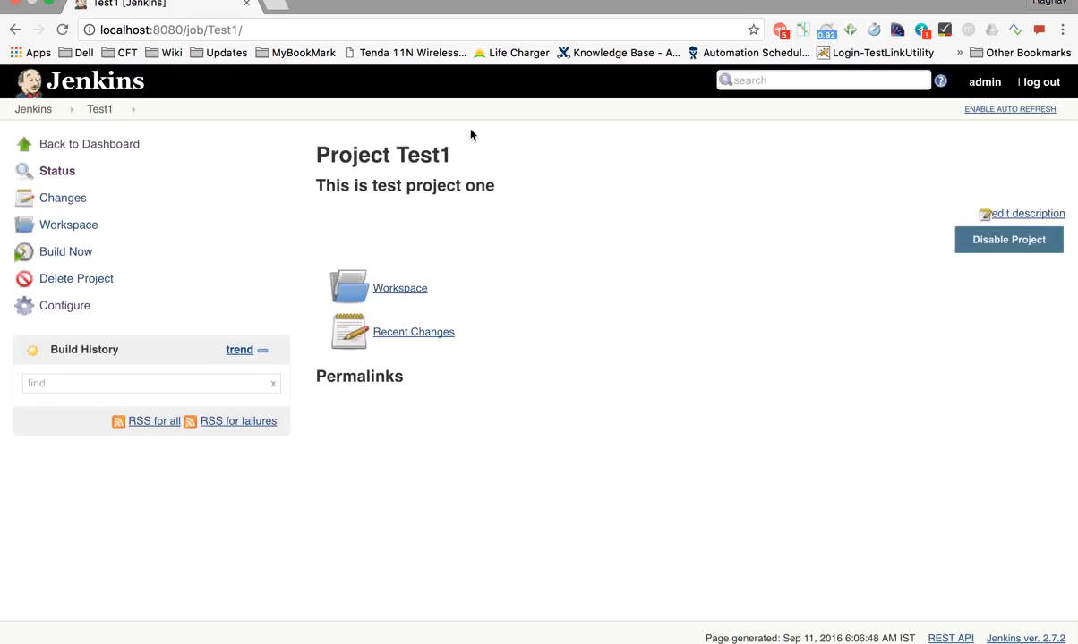
left_click(68, 151)
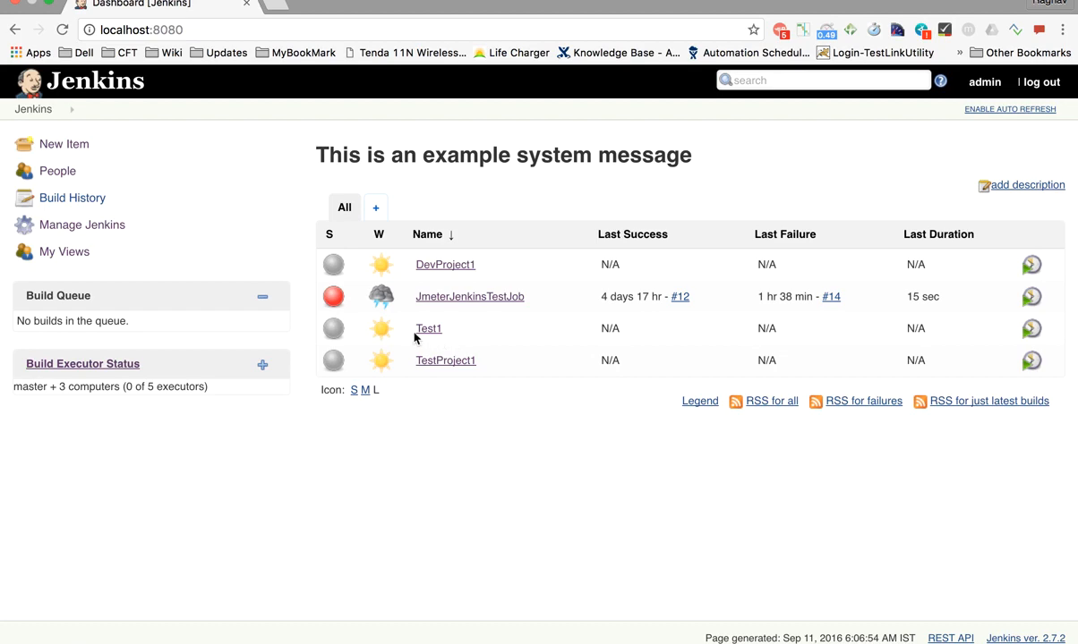
mouse_move(428, 337)
left_click(449, 330)
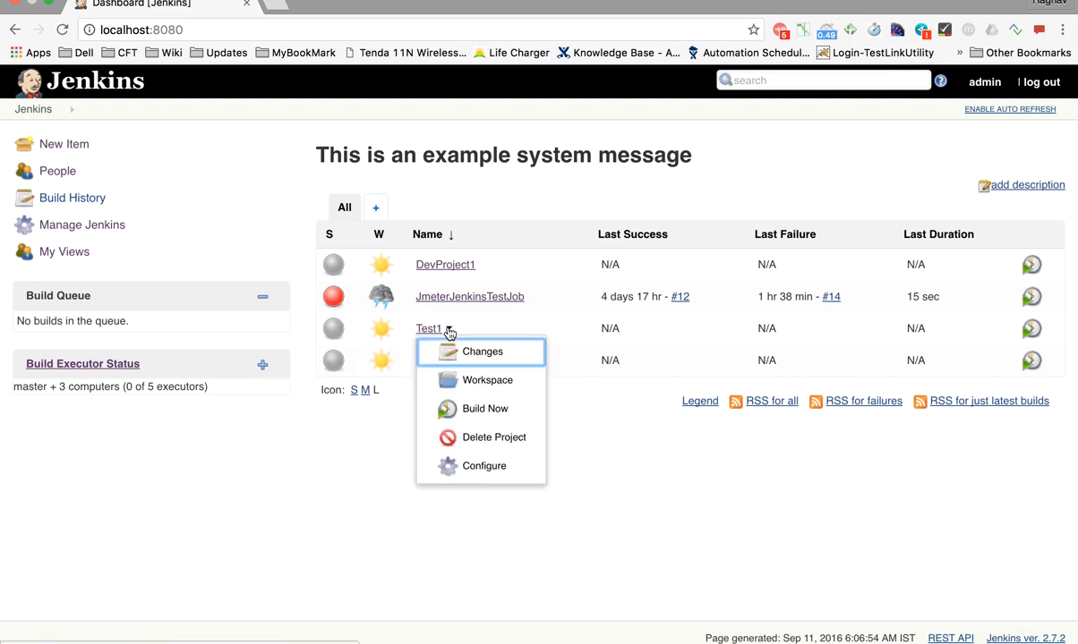
Build Test1 and view build #2's console log with the date output and Finished: SUCCESS
left_click(466, 411)
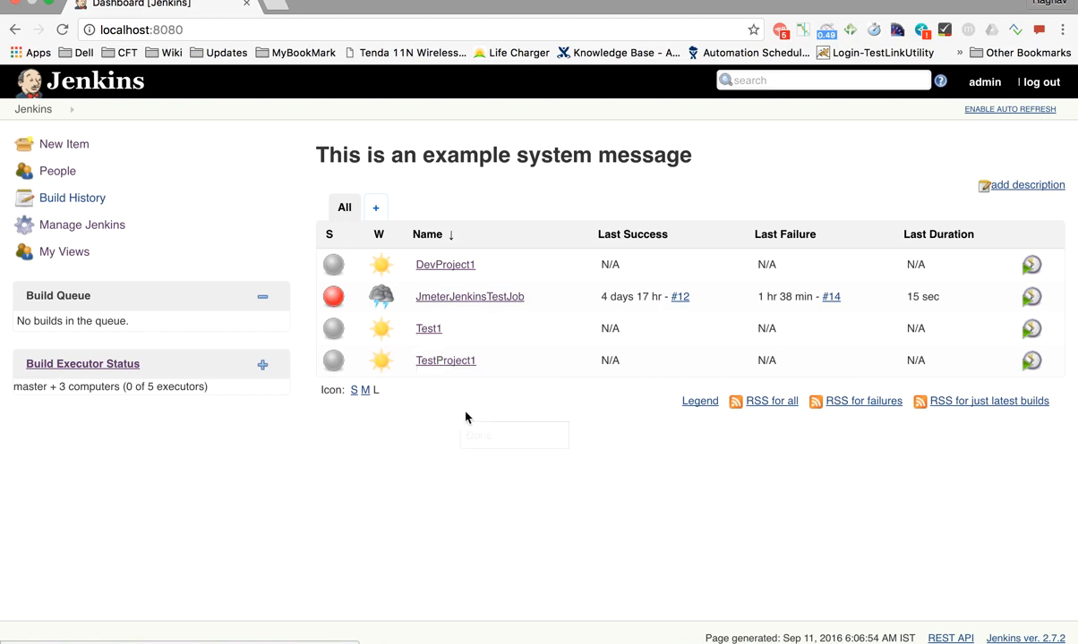
left_click(433, 334)
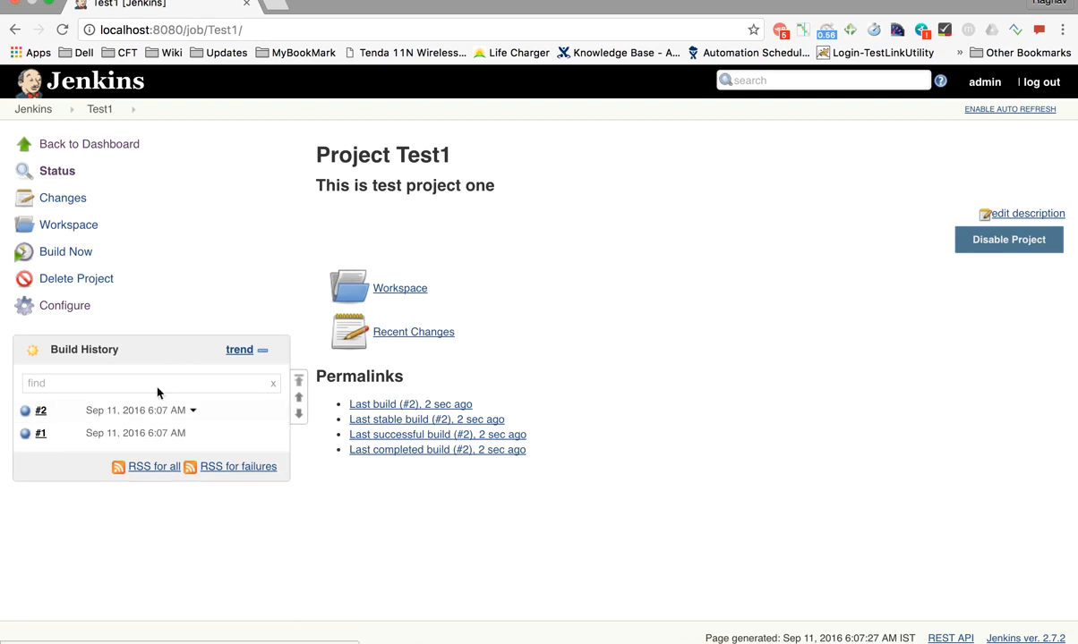
left_click(147, 413)
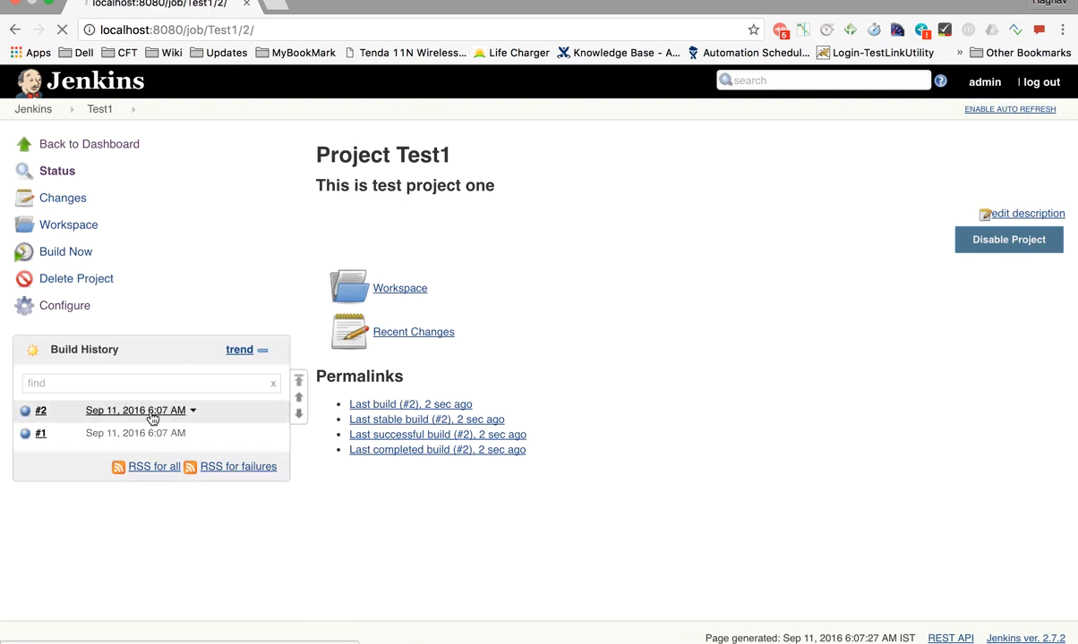
left_click(62, 229)
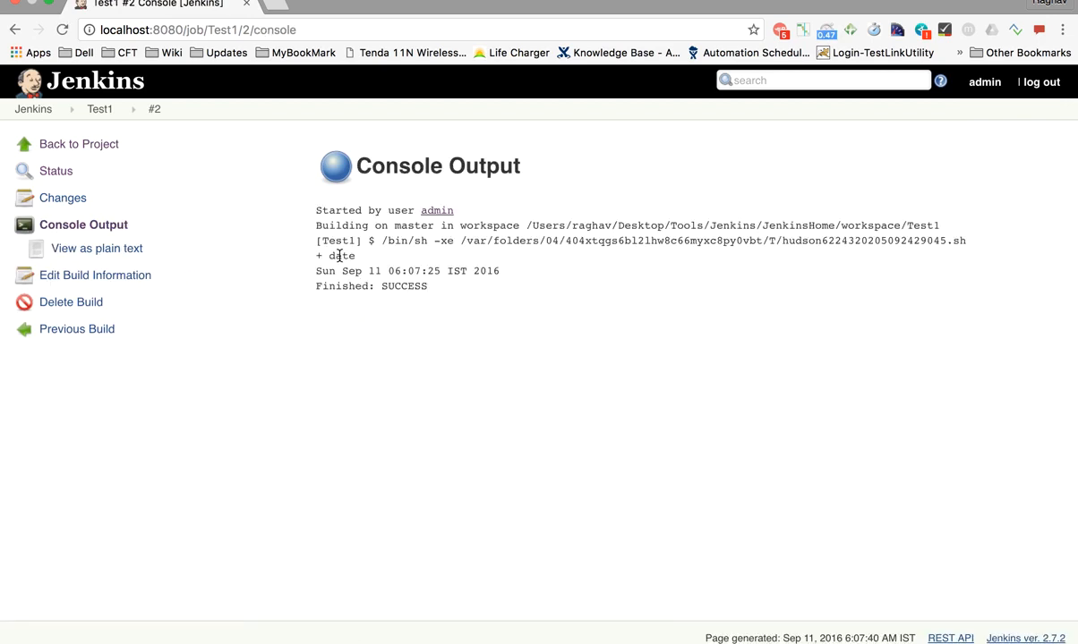
left_click_drag(329, 256, 502, 276)
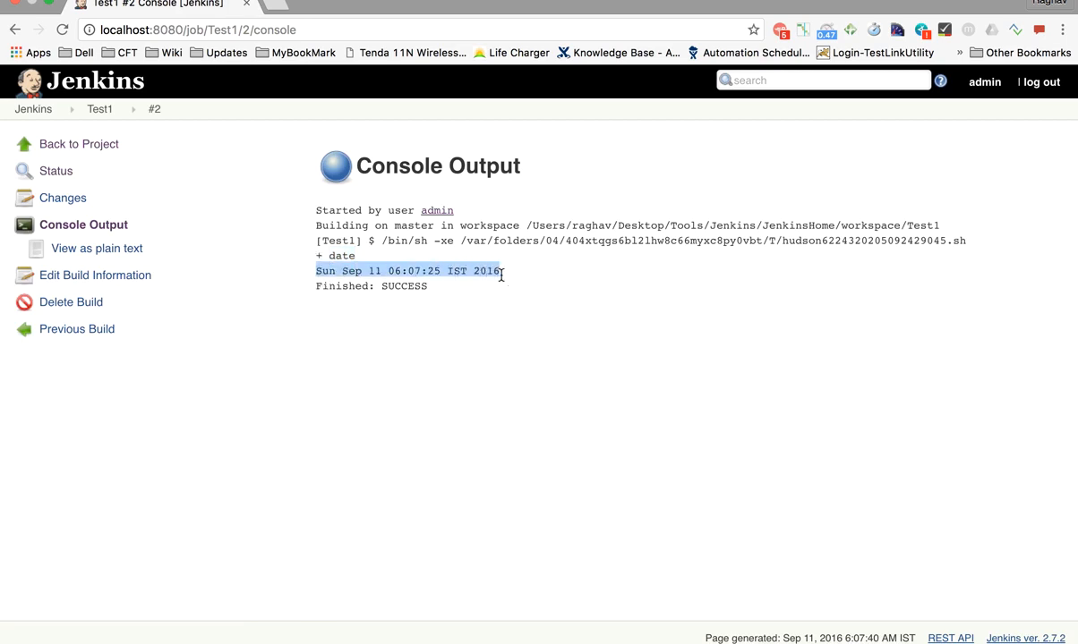
double_click(398, 285)
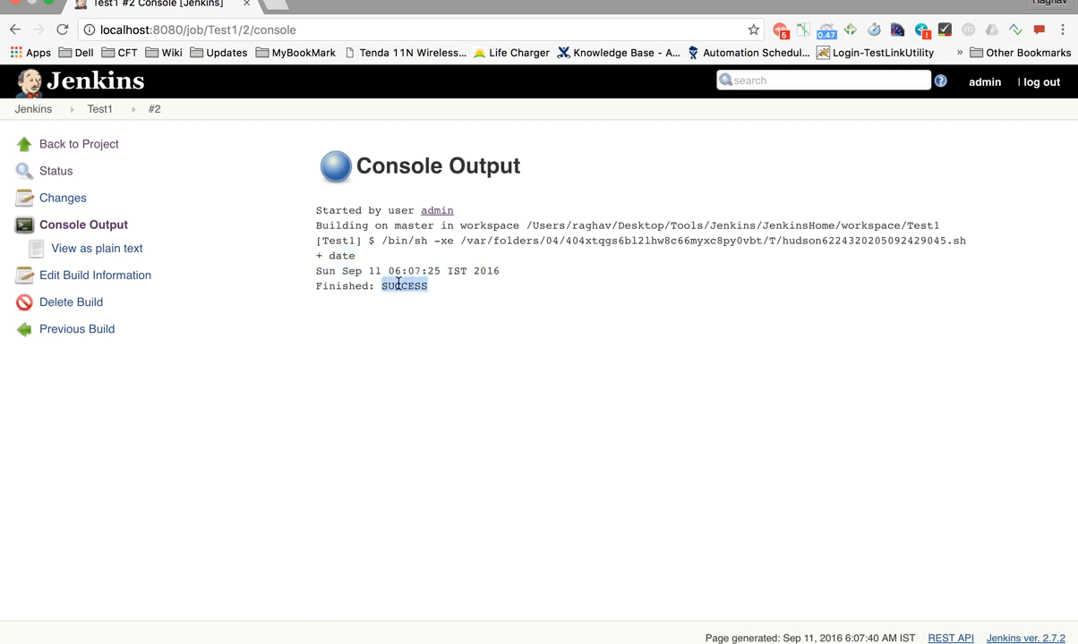
Return to the dashboard and check Test1's last success #2 and 100% build stability
left_click(43, 117)
mouse_move(385, 333)
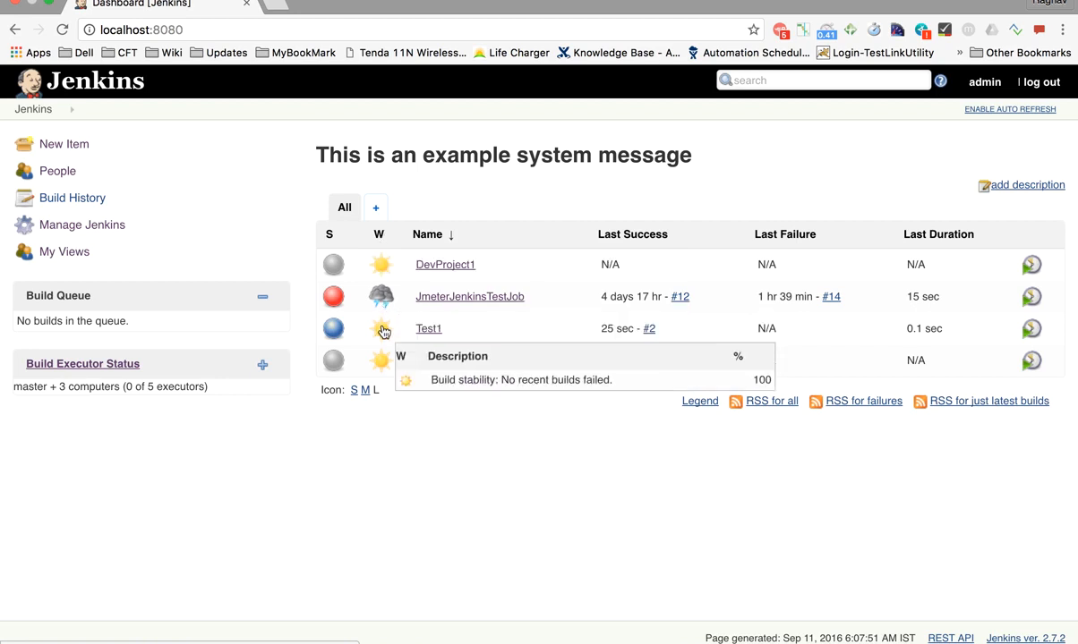
mouse_move(428, 333)
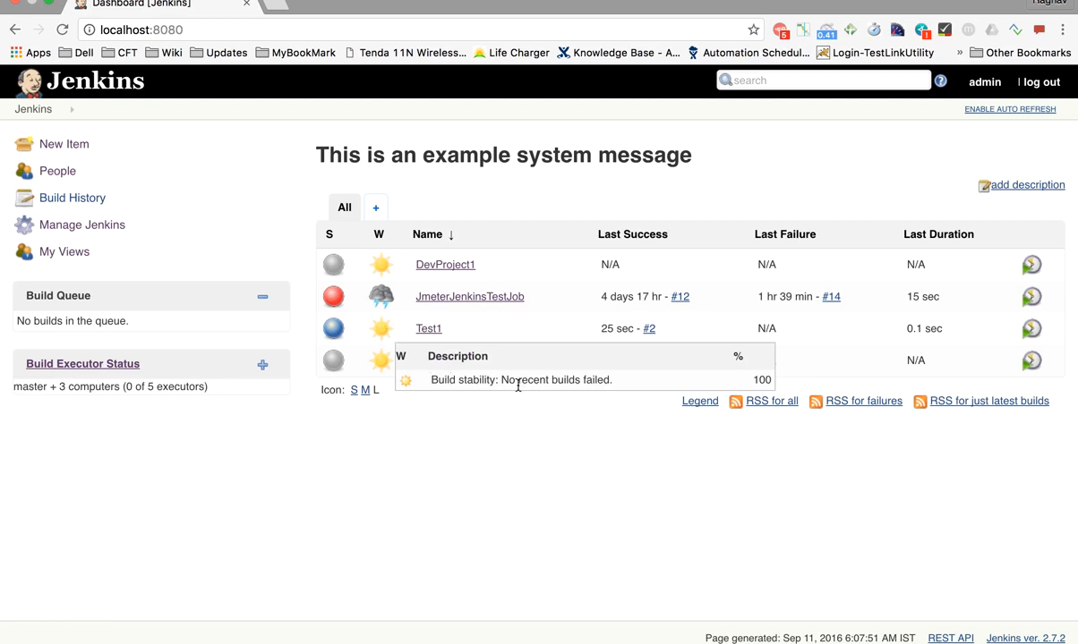
Shorten Test1's Execute shell command from date to dat, then apply and save
left_click(448, 329)
left_click(464, 465)
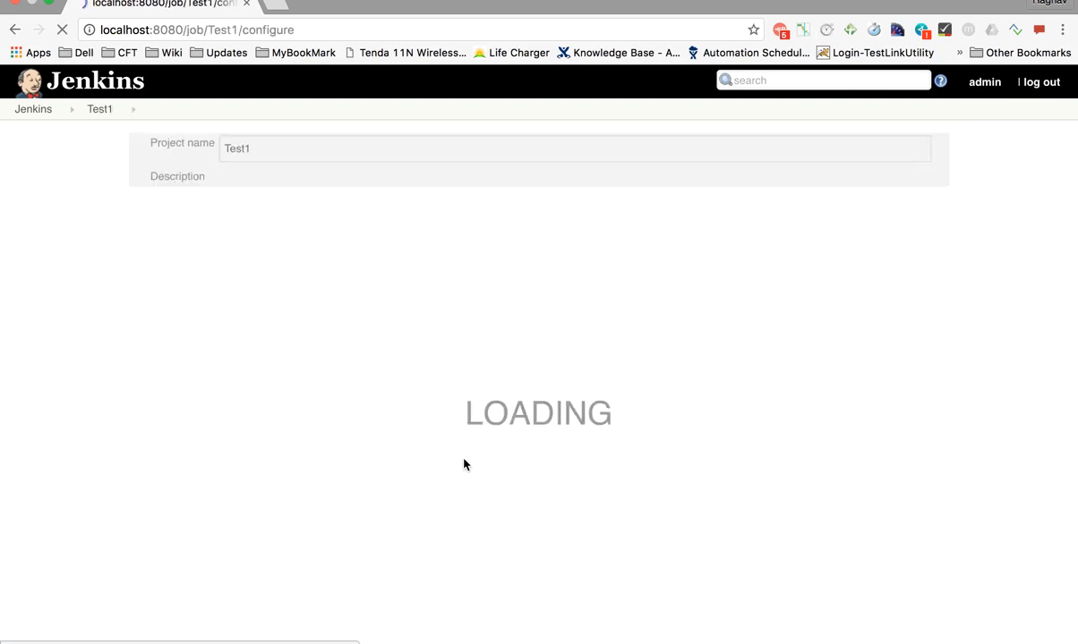
scroll(326, 467, "down", 5)
scroll(326, 463, "down", 5)
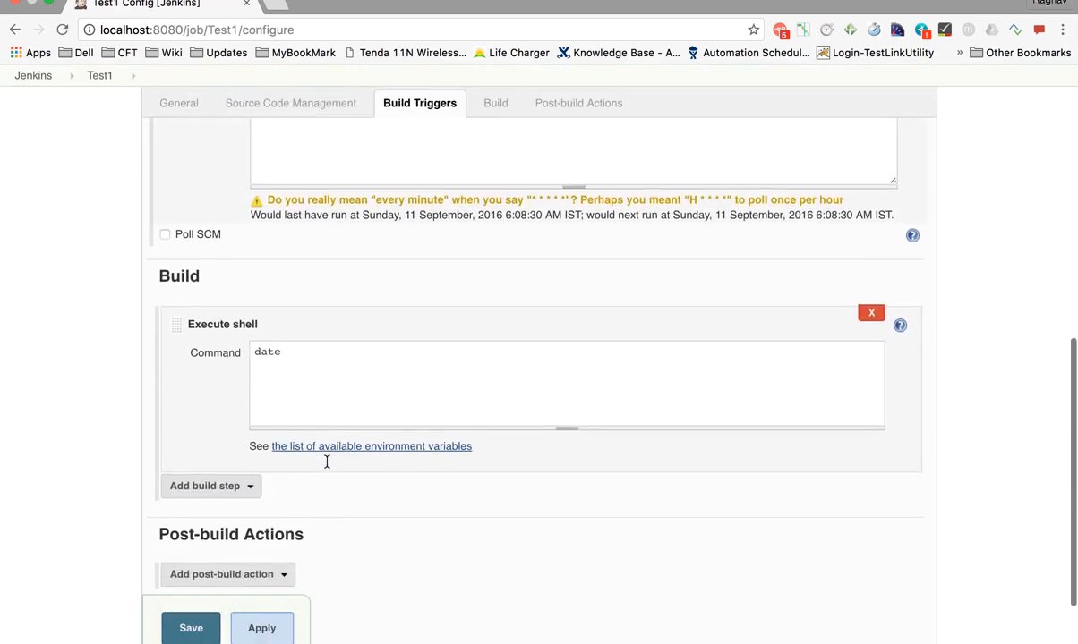
key("BackSpace")
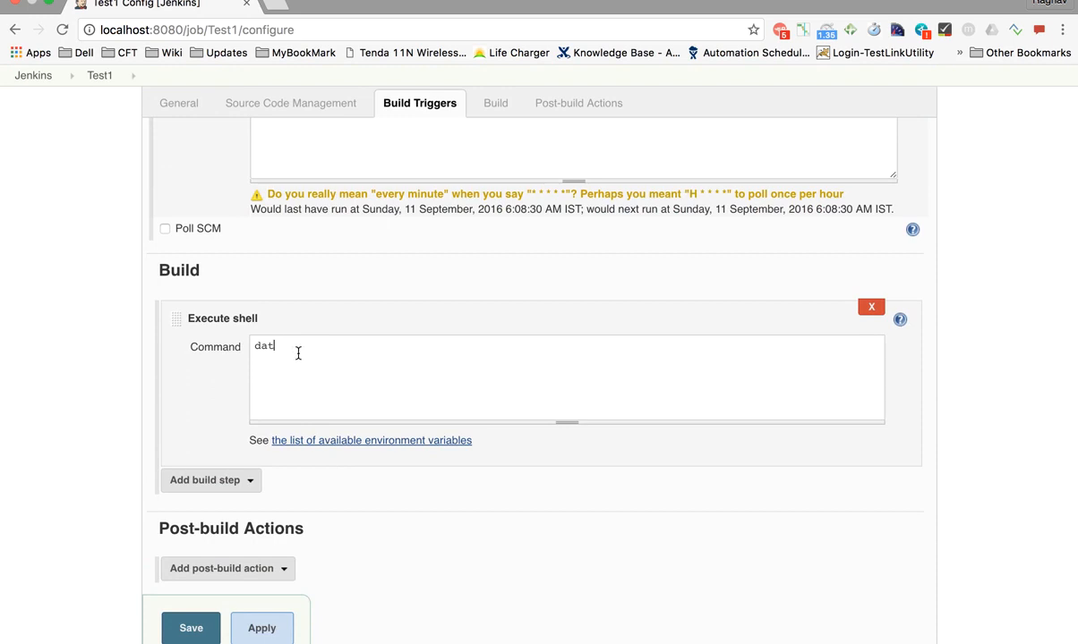
scroll(211, 403, "down", 2)
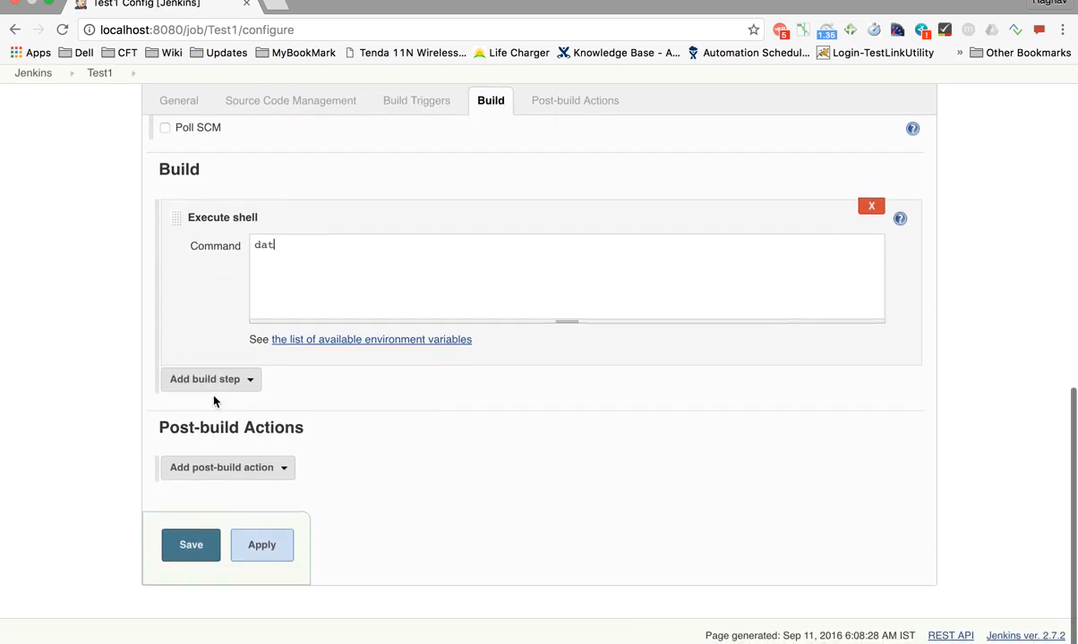
left_click(261, 547)
left_click(190, 547)
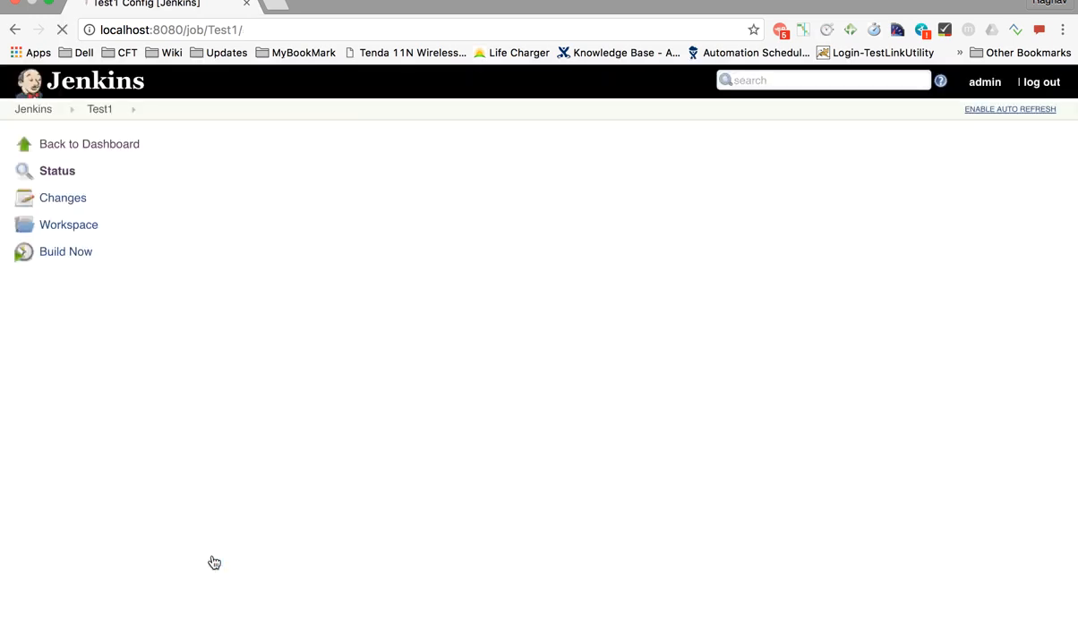
Trigger two new Test1 builds from the dashboard and refresh to see their failing results
left_click(34, 110)
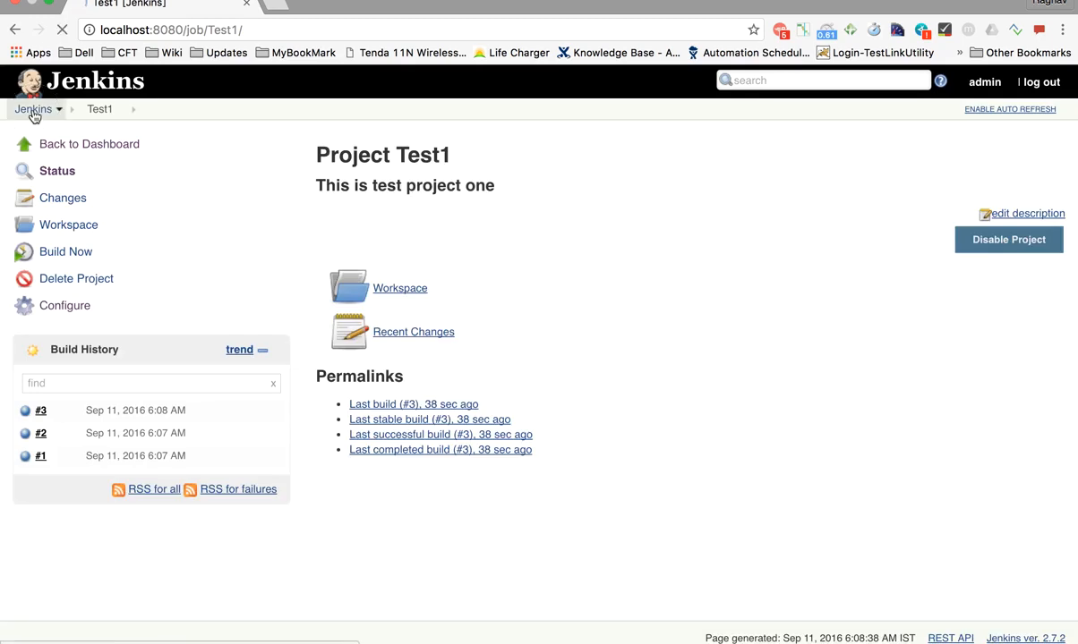
left_click(451, 332)
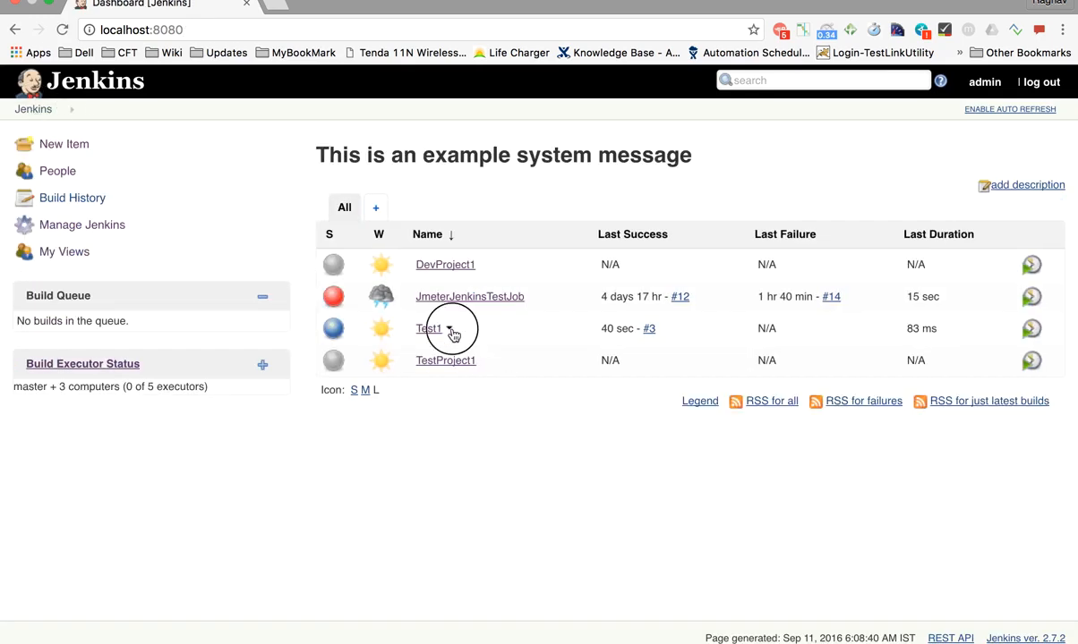
left_click(481, 415)
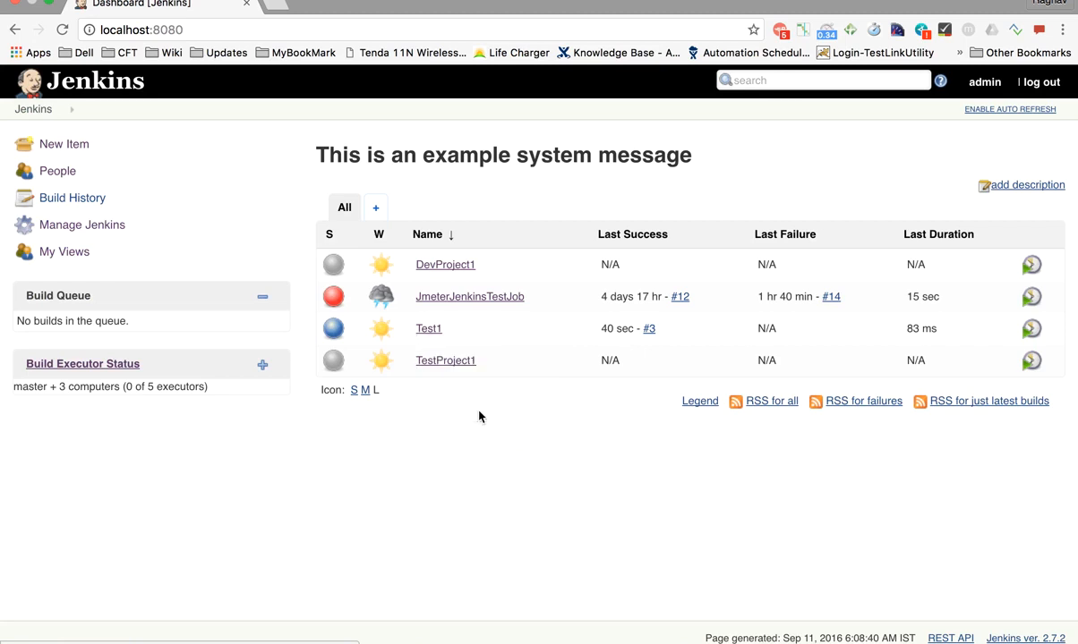
left_click(35, 110)
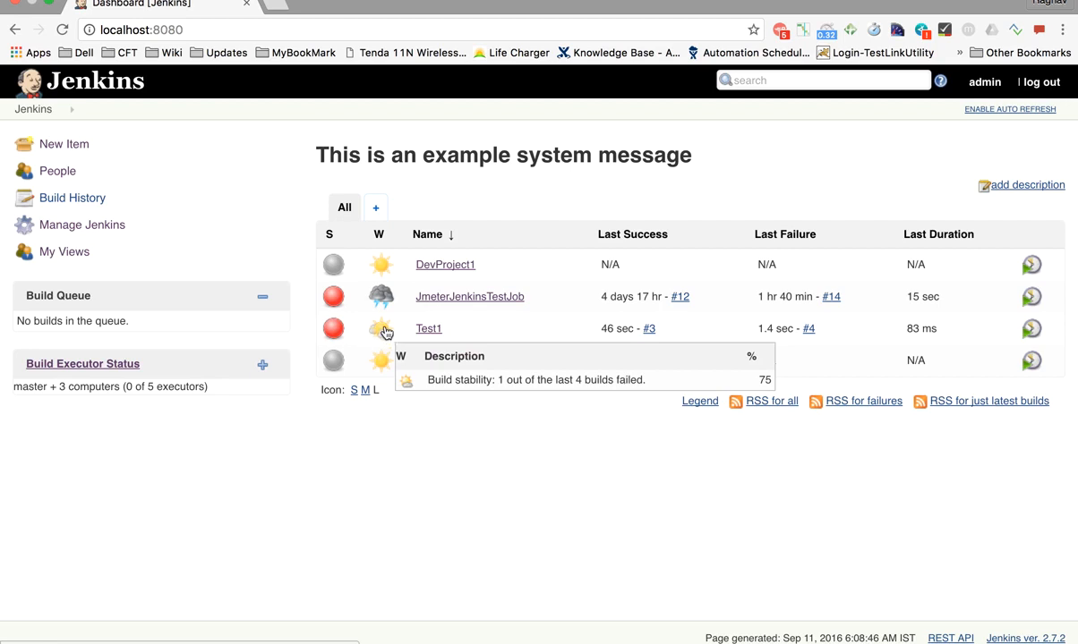
left_click(447, 329)
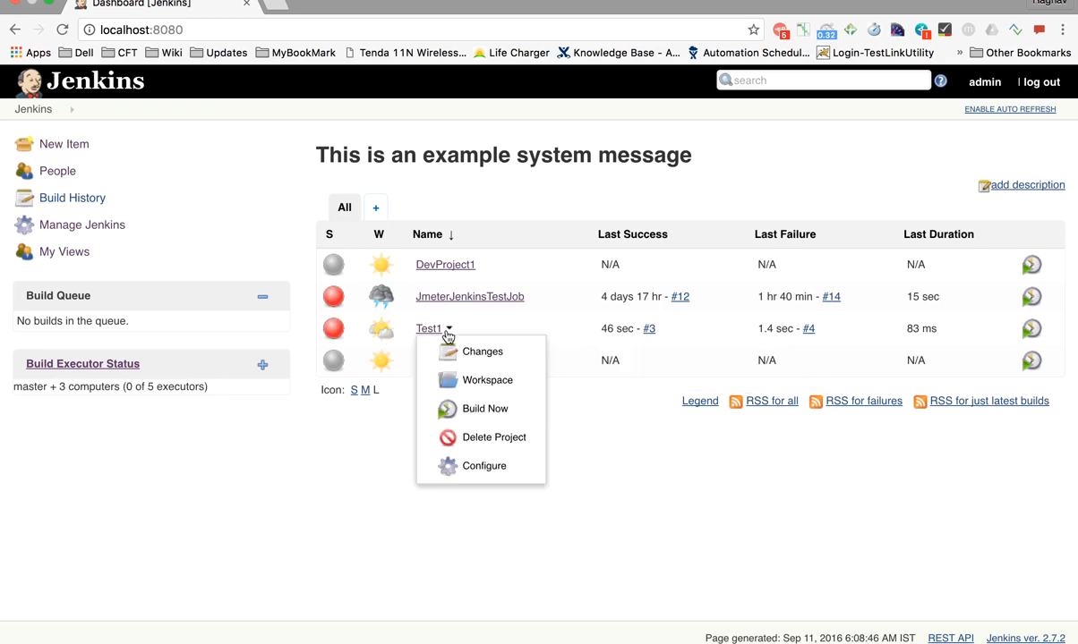
left_click(474, 419)
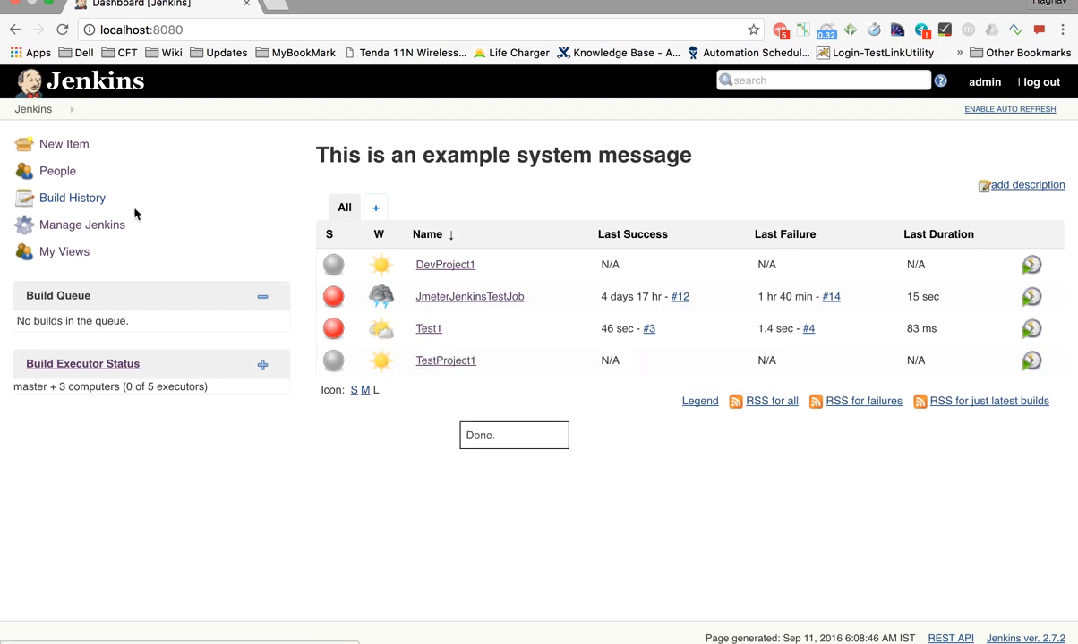
left_click(34, 109)
Build Test1 once more, then reopen its configuration page
mouse_move(388, 332)
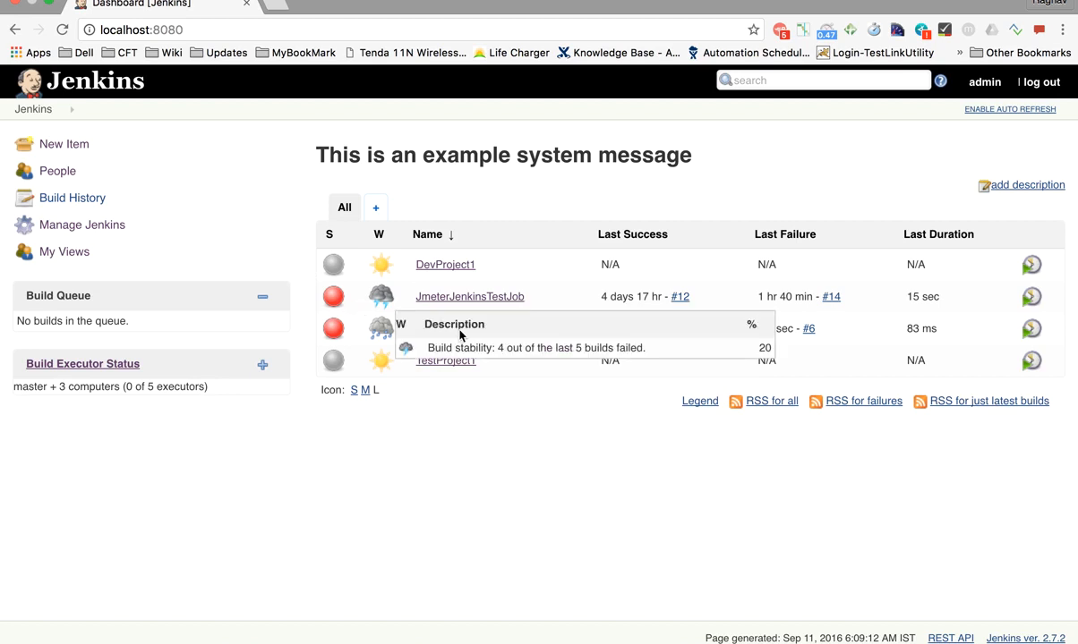
left_click(450, 331)
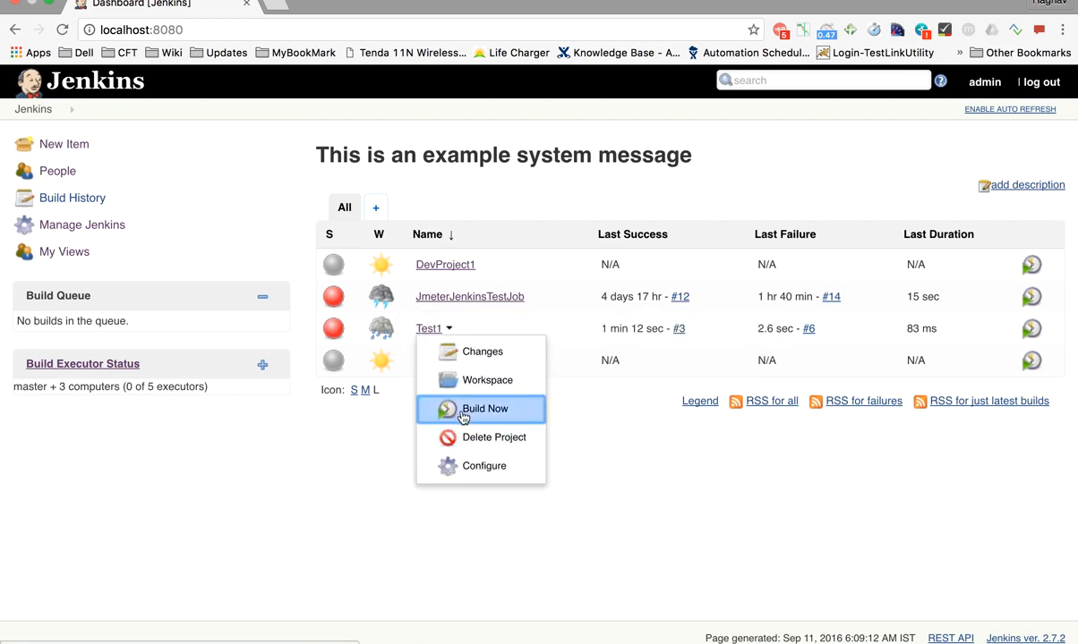
left_click(439, 407)
left_click(36, 109)
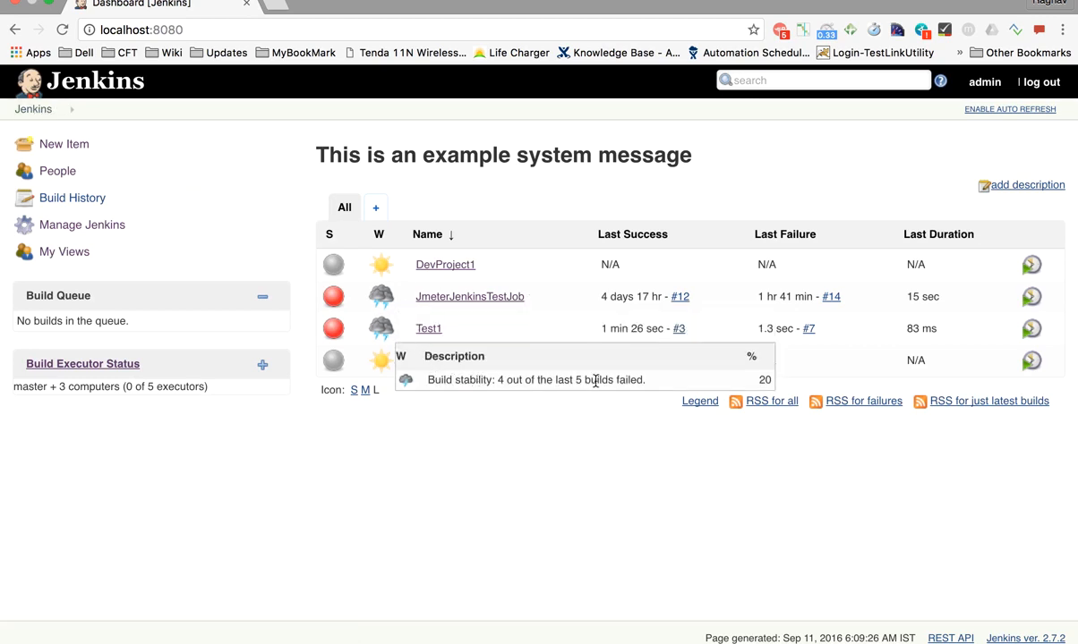
left_click(448, 330)
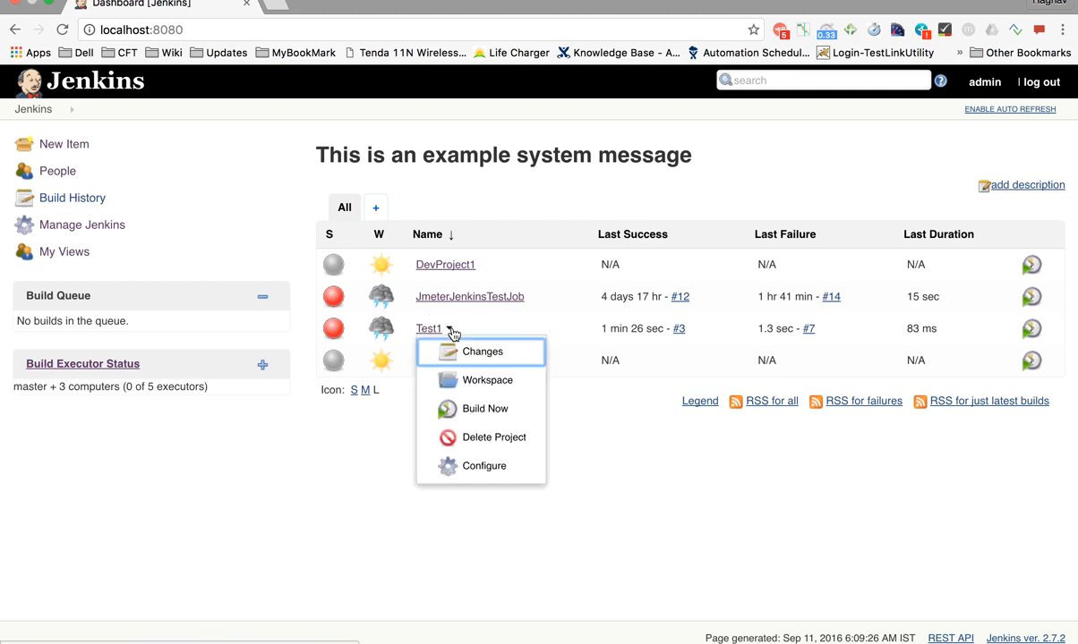
left_click(482, 465)
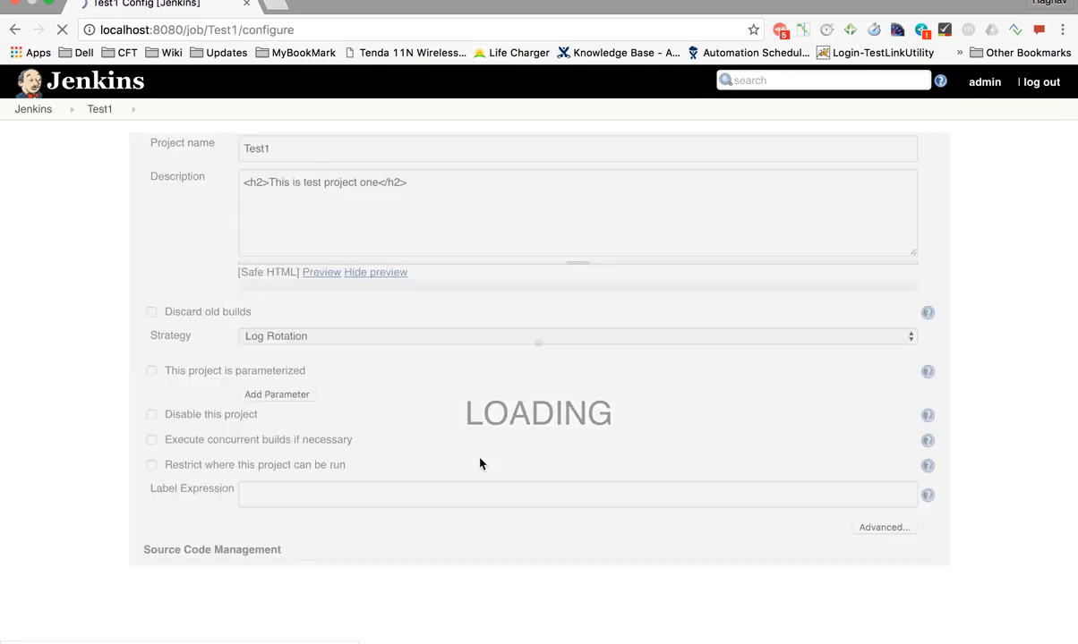
Restore Test1's shell command to date, then apply and save the configuration
scroll(403, 472, "down", 3)
scroll(391, 480, "down", 2)
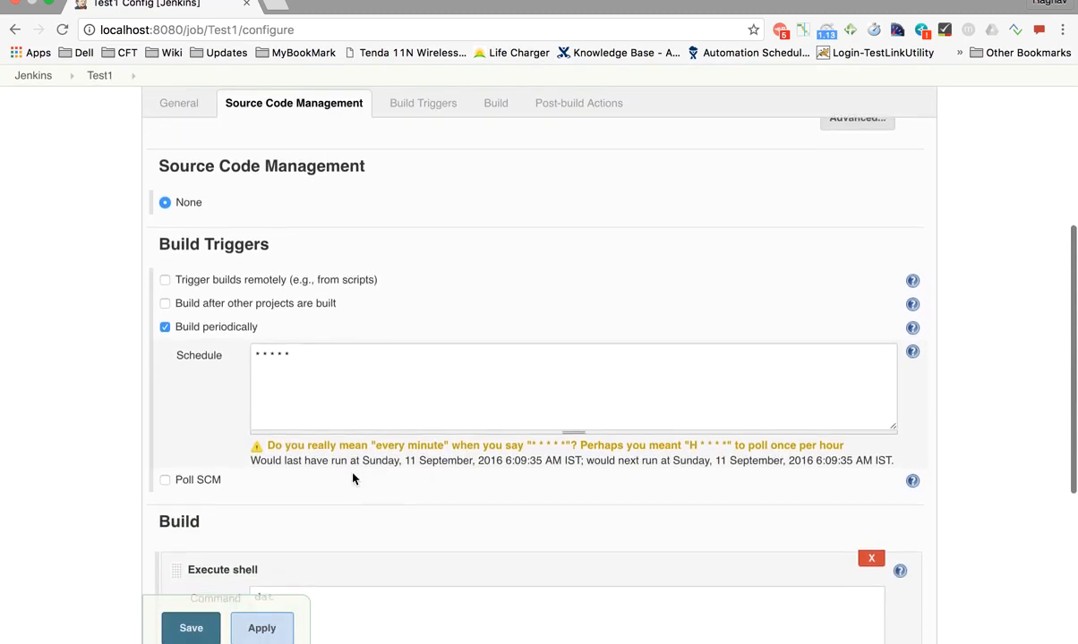
scroll(353, 479, "up", 4)
scroll(353, 479, "down", 8)
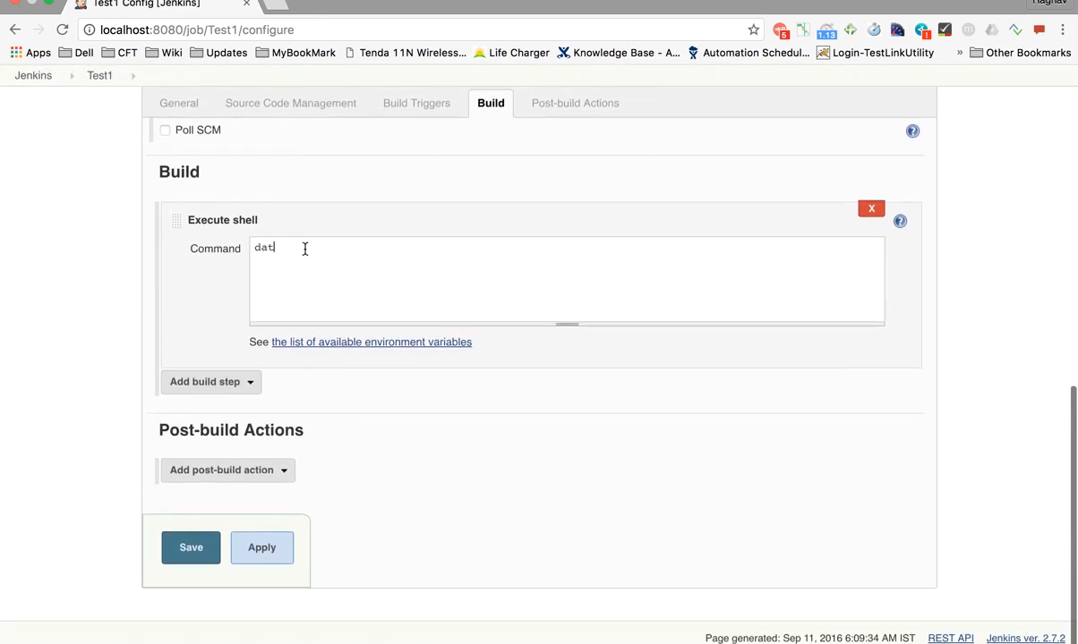
left_click(266, 555)
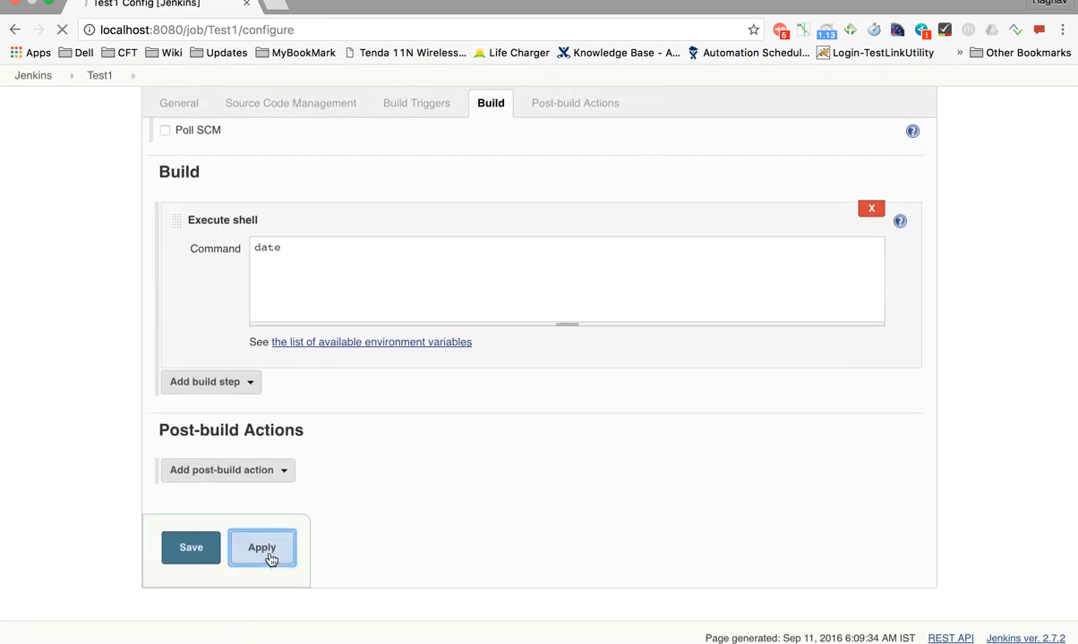
left_click(197, 555)
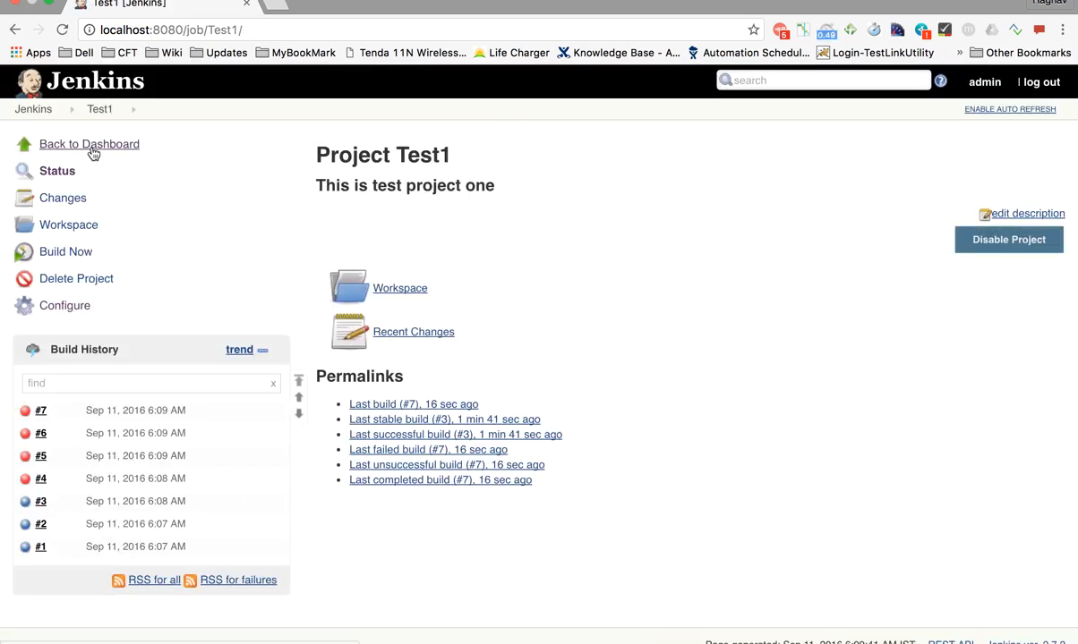
Build Test1 twice to get successful builds #8 and #9, then open failed build #4
left_click(75, 257)
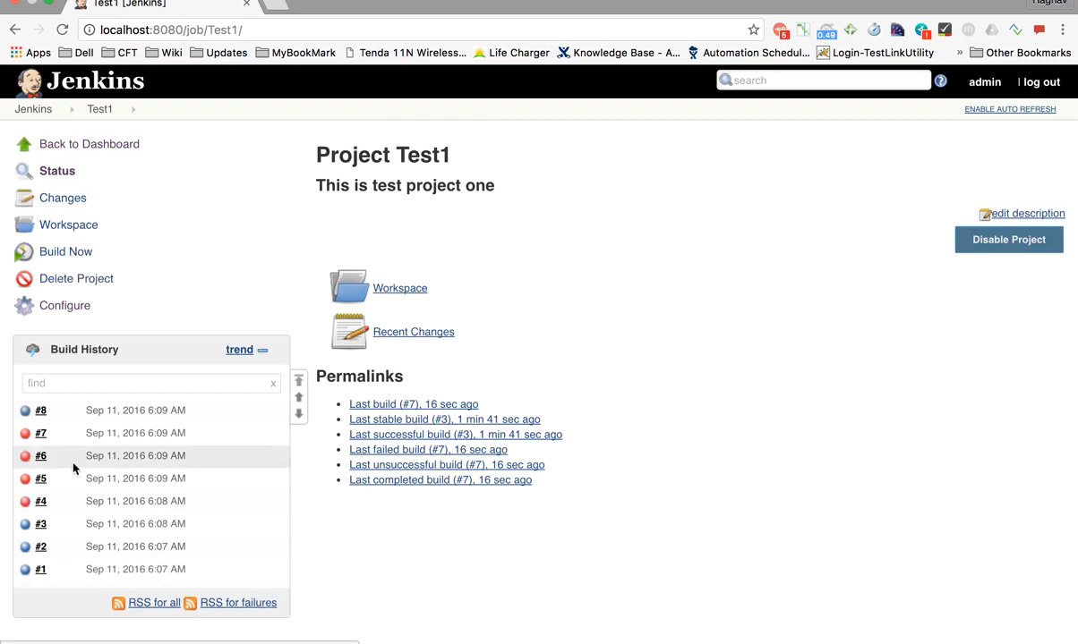
scroll(40, 445, "down", 1)
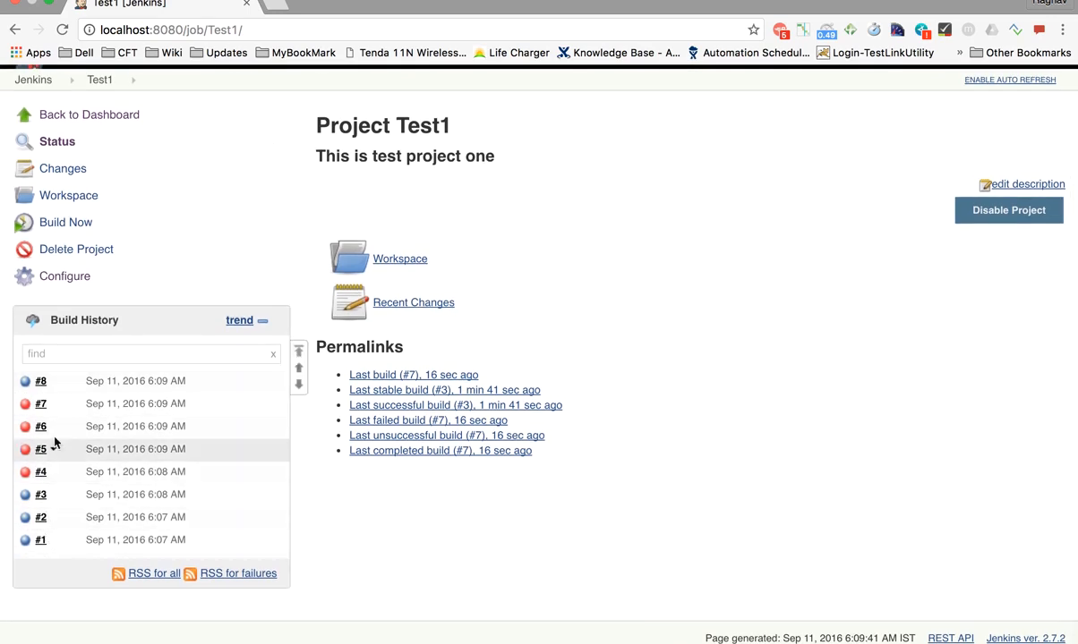
scroll(54, 383, "up", 1)
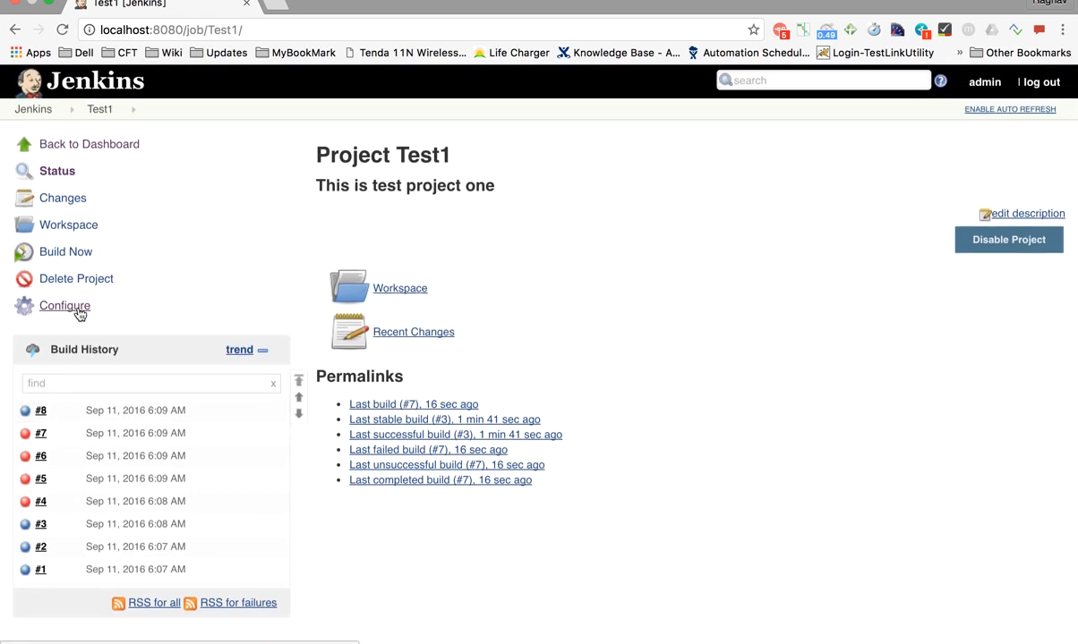
left_click(65, 254)
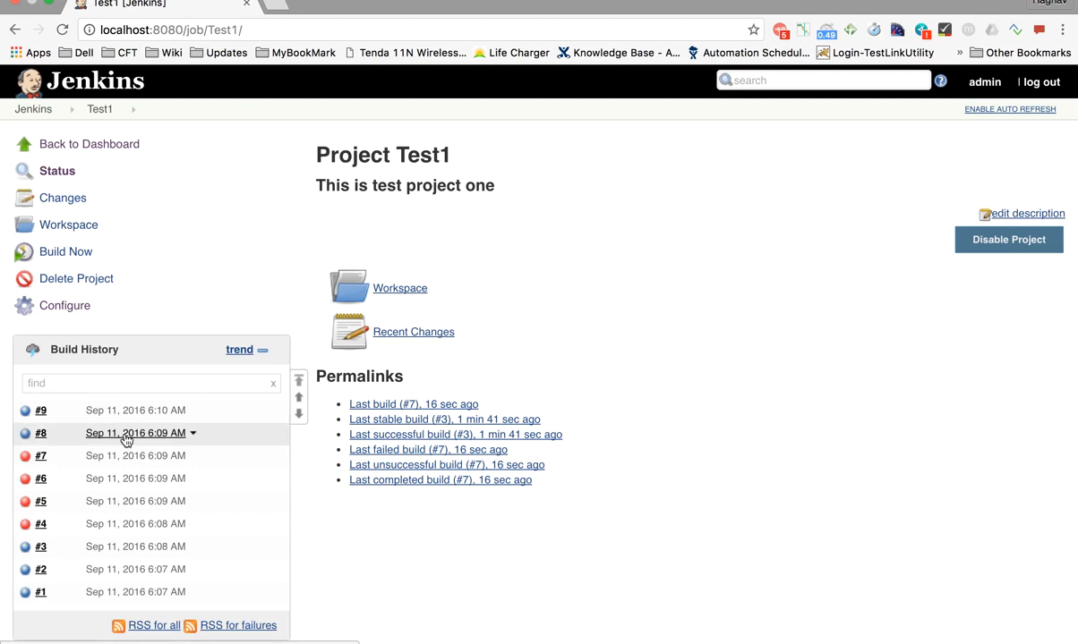
scroll(126, 438, "down", 2)
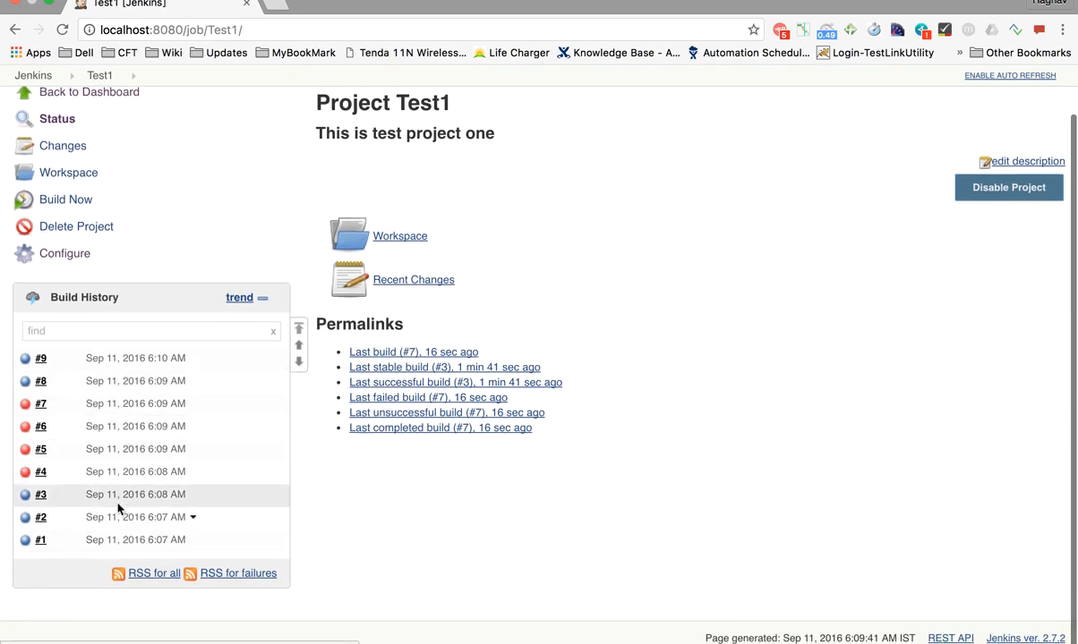
left_click(133, 472)
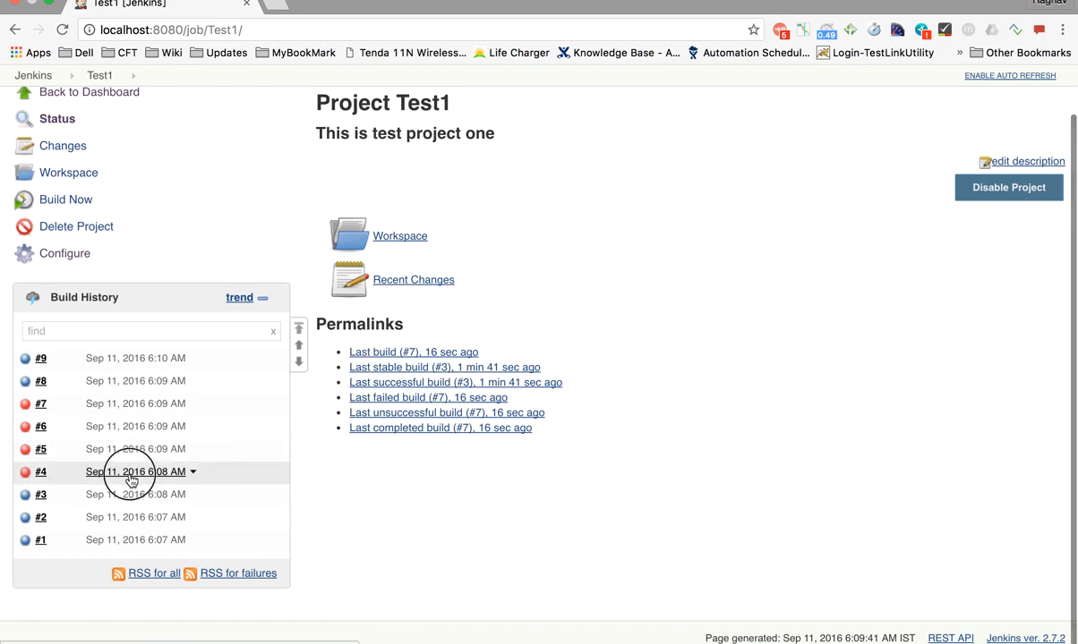
left_click(441, 436)
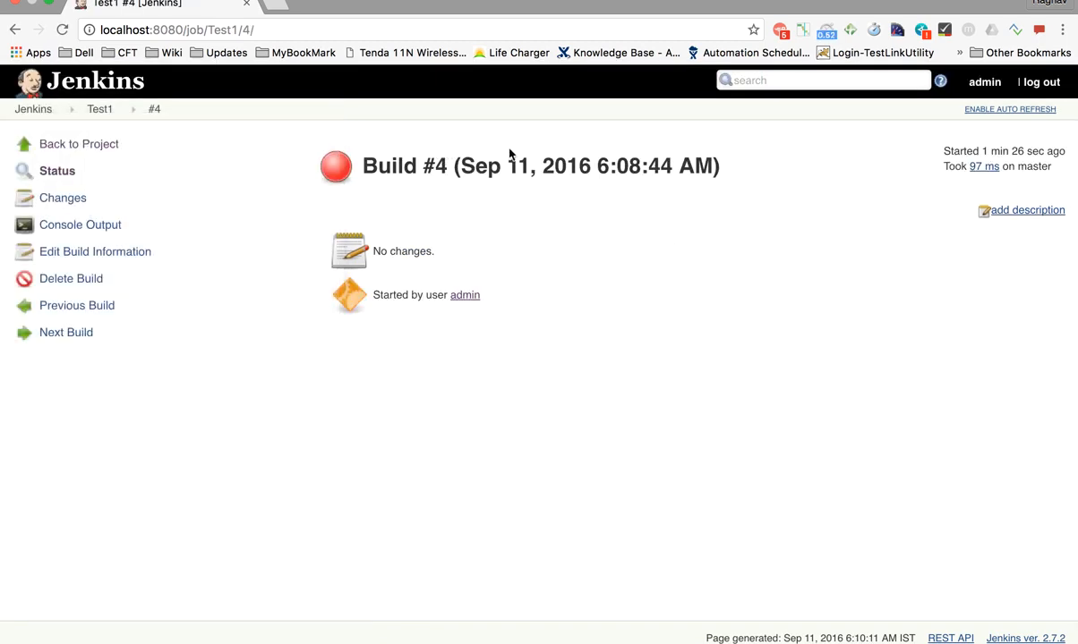
Inspect build #4's console log, highlighting the 'dat: command not found' error and FAILURE line
left_click(65, 227)
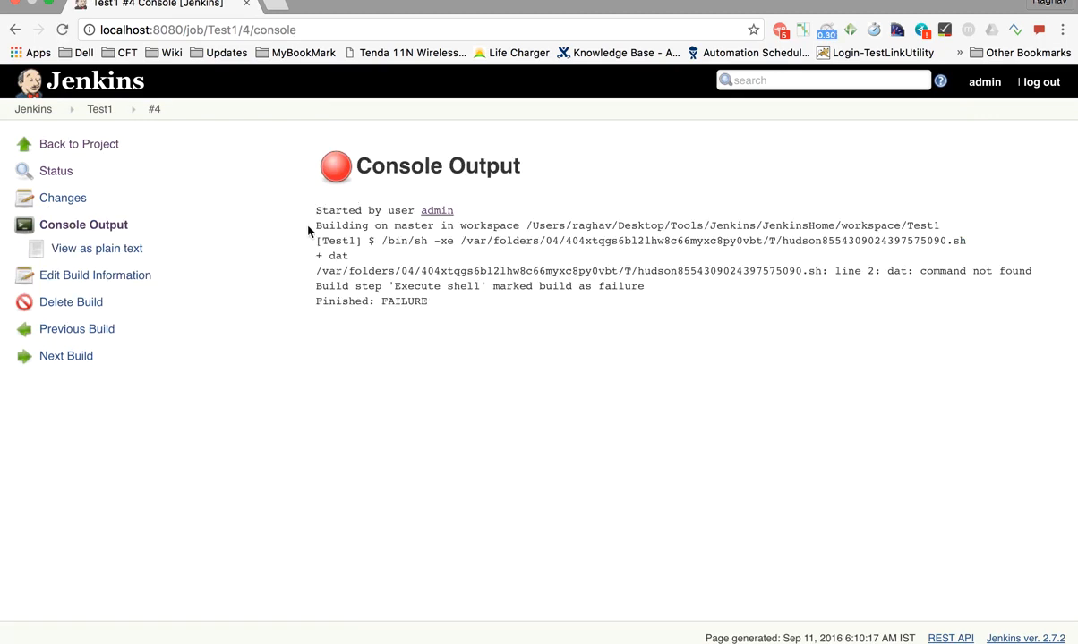
left_click_drag(325, 269, 420, 291)
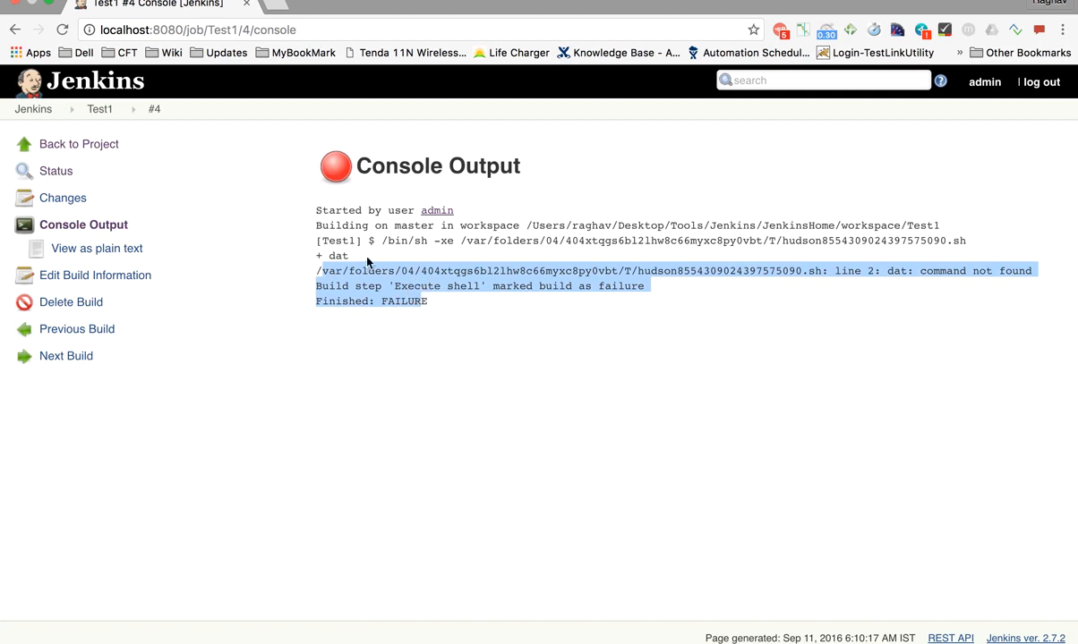
left_click(345, 241)
left_click_drag(305, 257, 1010, 269)
left_click(889, 269)
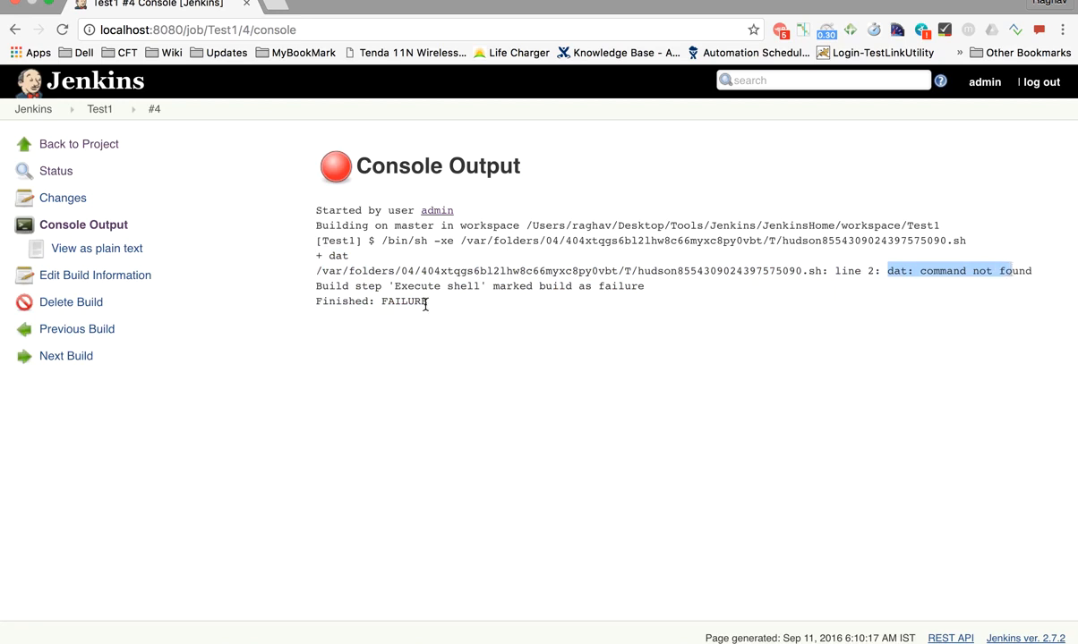
left_click_drag(425, 305, 344, 303)
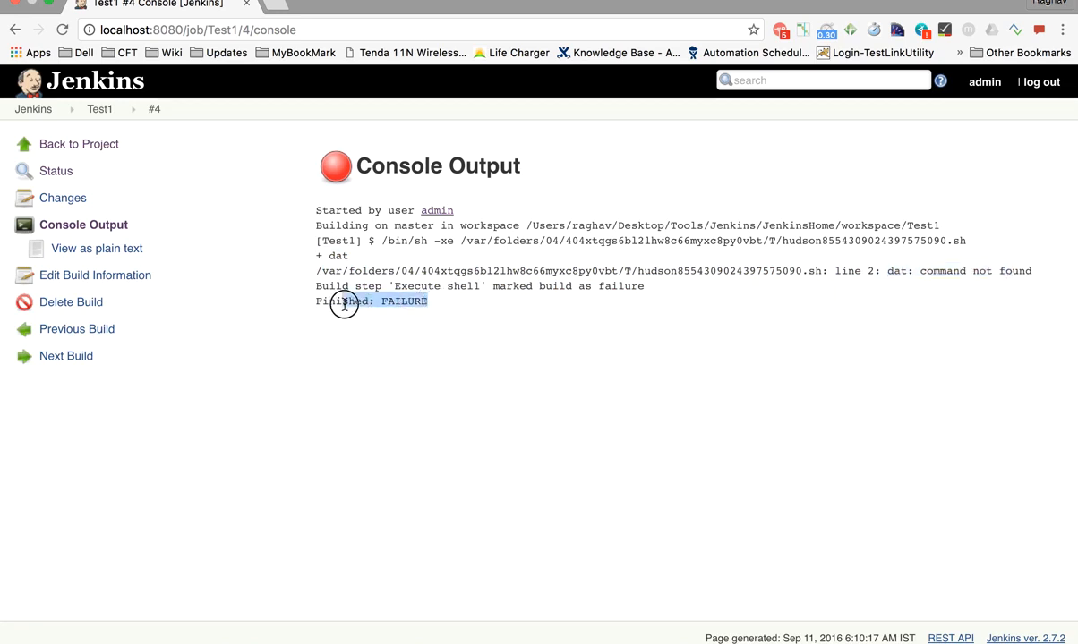
Step forward through the later builds' console logs with Next Build
left_click(70, 356)
left_click(72, 357)
left_click(71, 357)
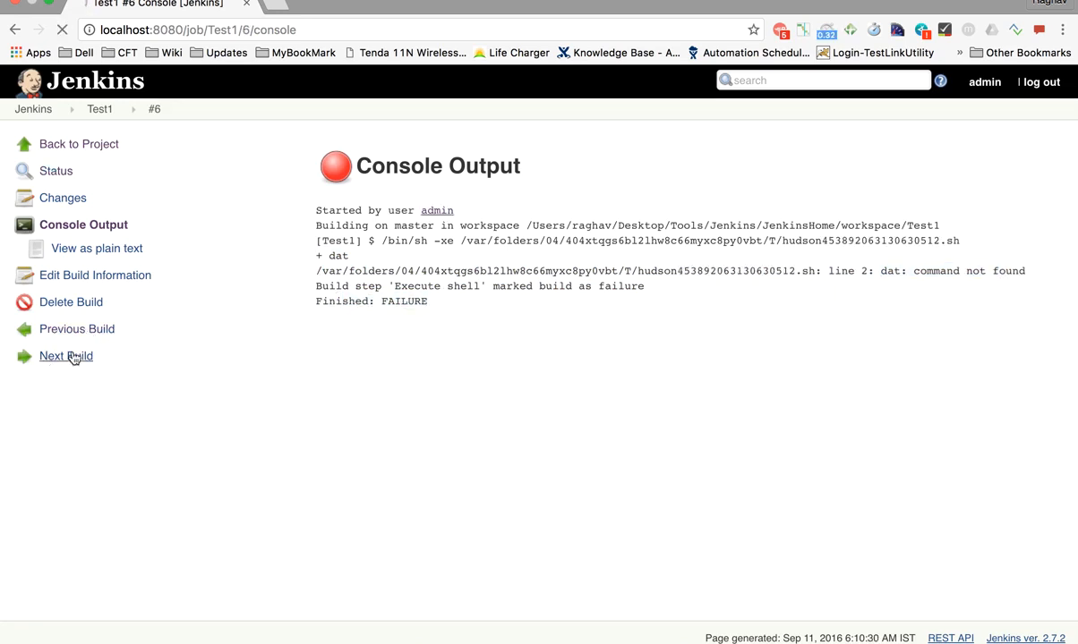
left_click(72, 357)
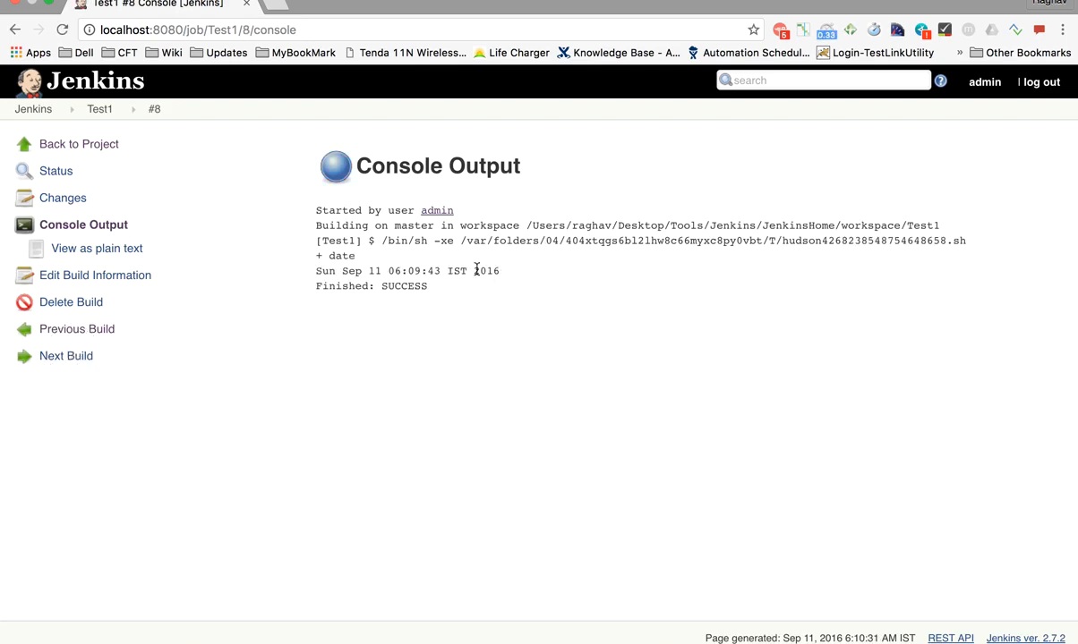
Check build #8's console ends in SUCCESS, then return via Test1 to the dashboard showing last success #9
left_click_drag(470, 289, 303, 212)
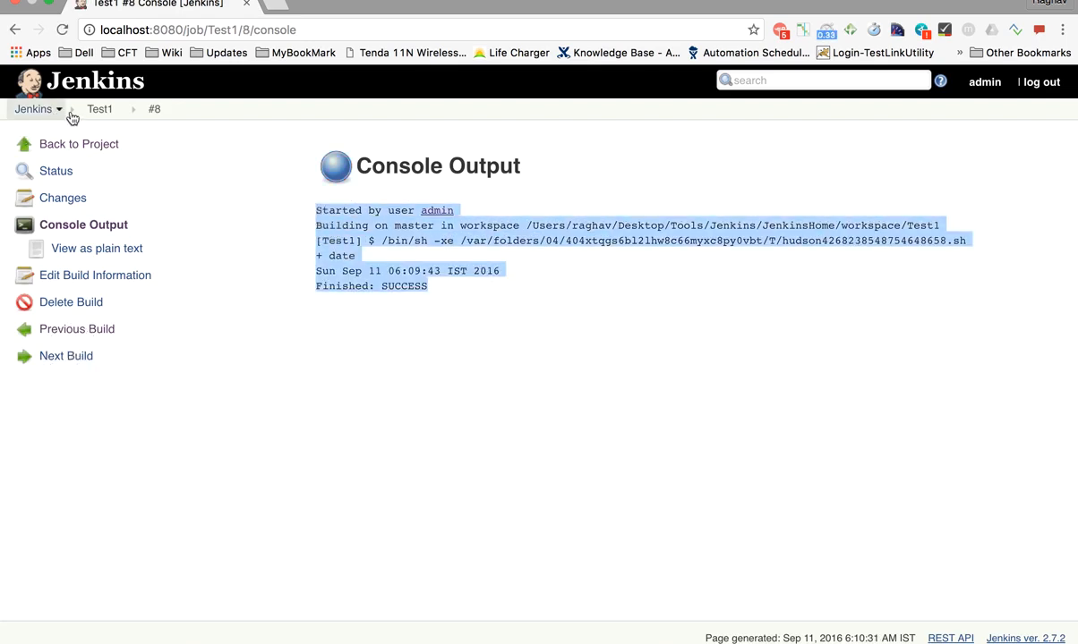
left_click(100, 109)
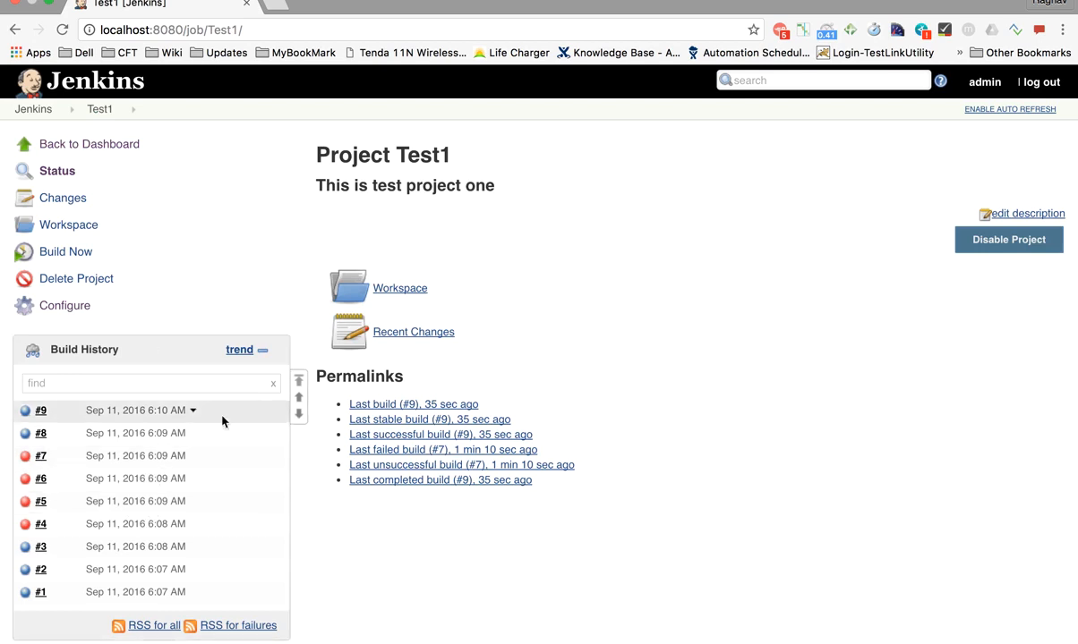
scroll(197, 528, "down", 2)
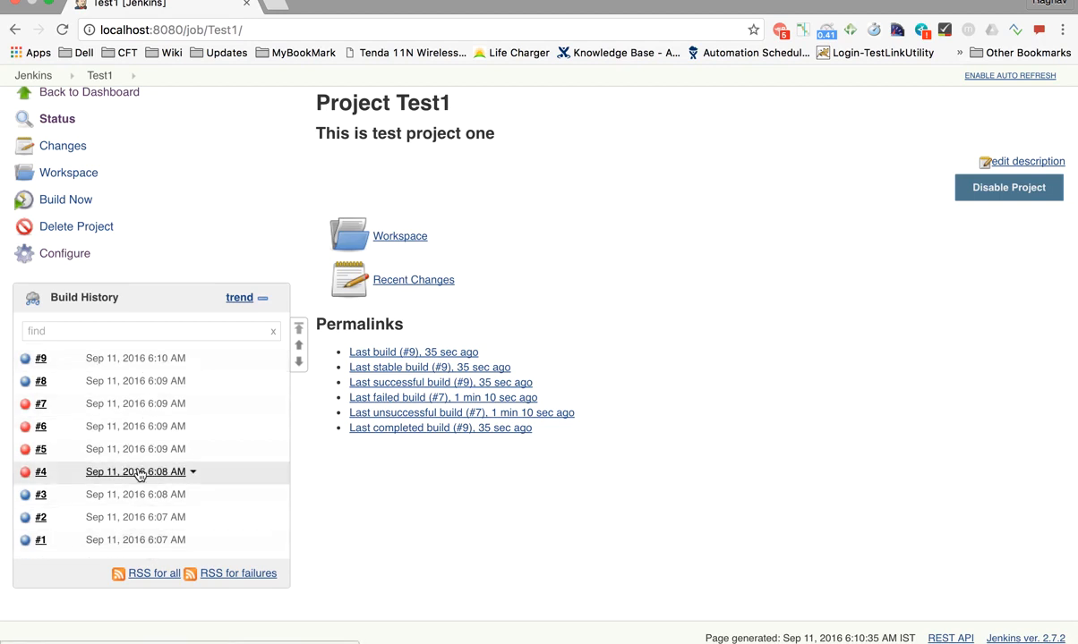
scroll(141, 476, "up", 2)
left_click(34, 112)
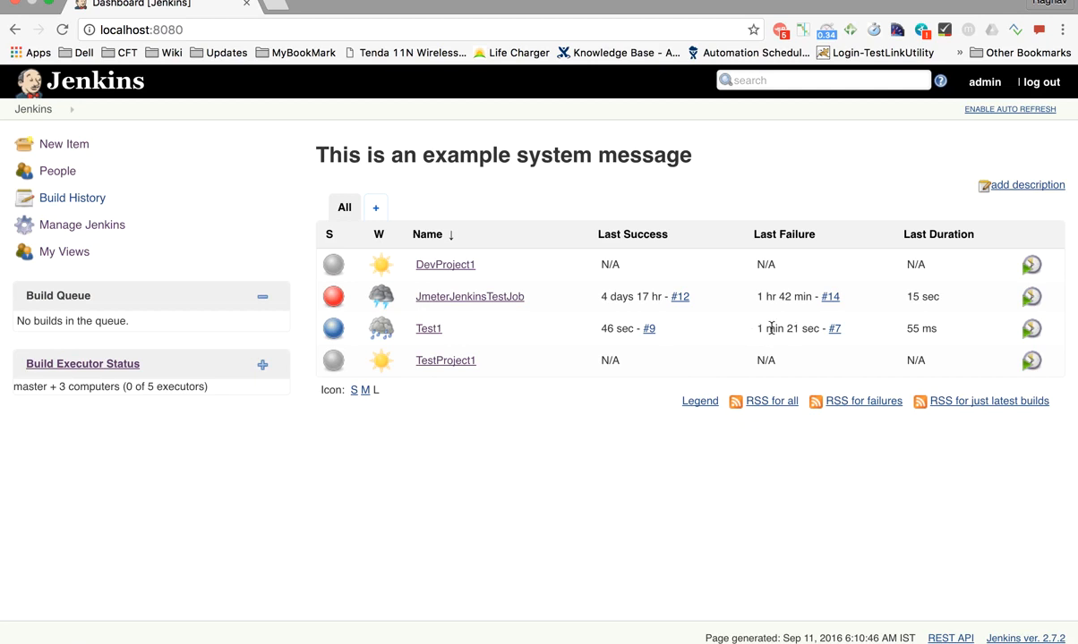
Highlight Test1's last failure time and 55 ms last duration, then switch to the tutorial-notes desktop
left_click_drag(759, 329, 811, 329)
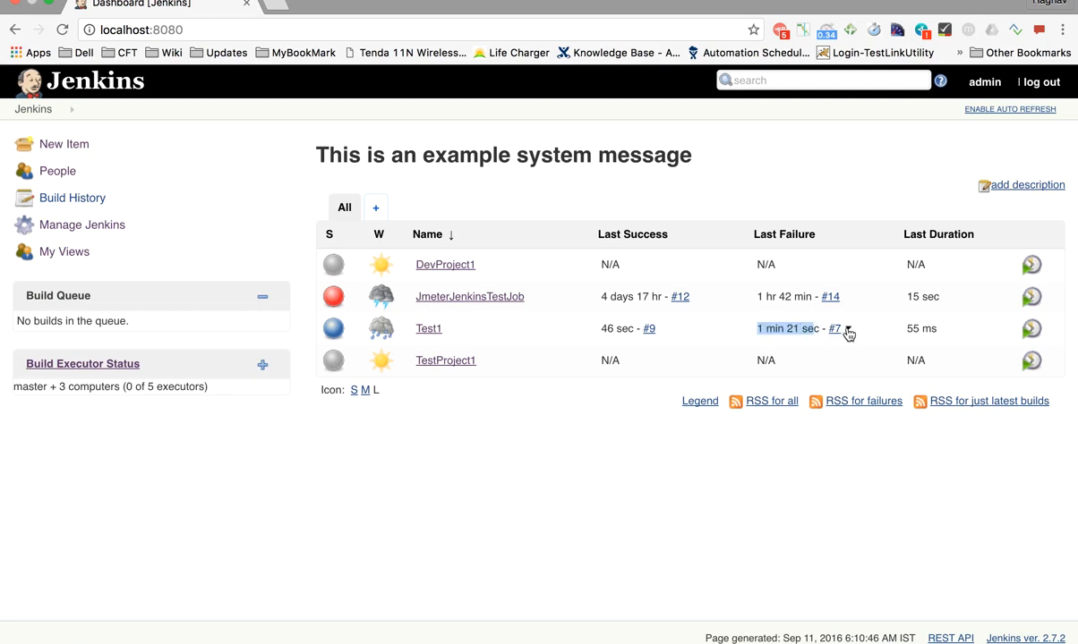
left_click_drag(905, 329, 937, 329)
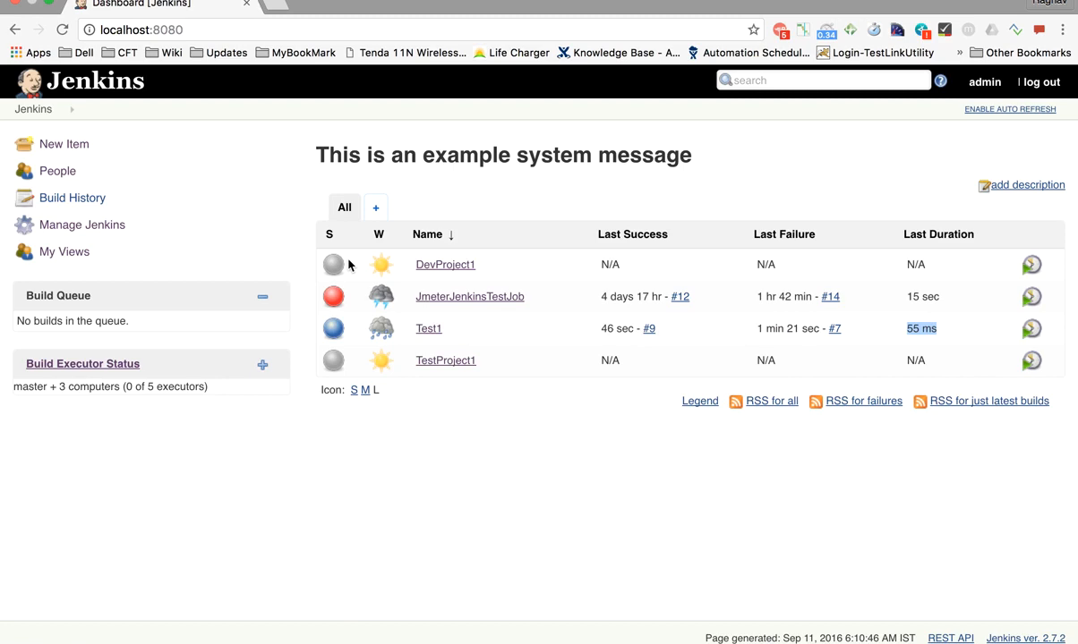
key("ctrl+Left")
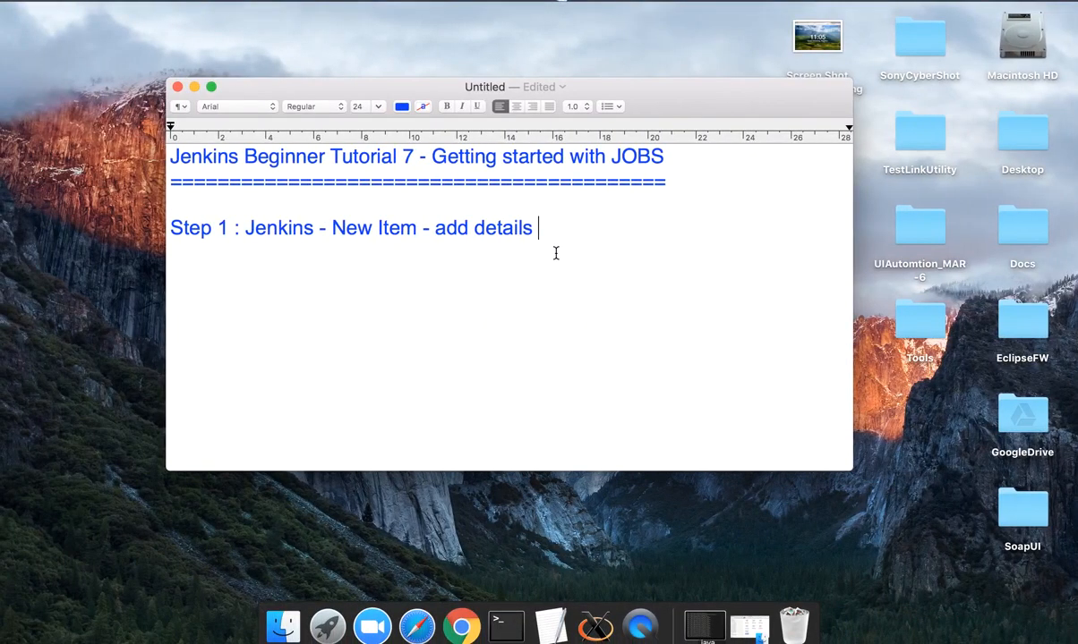
Type 'Step 2 : How to trigger the job remotely' below Step 1, fixing the typo
type("Step 2")
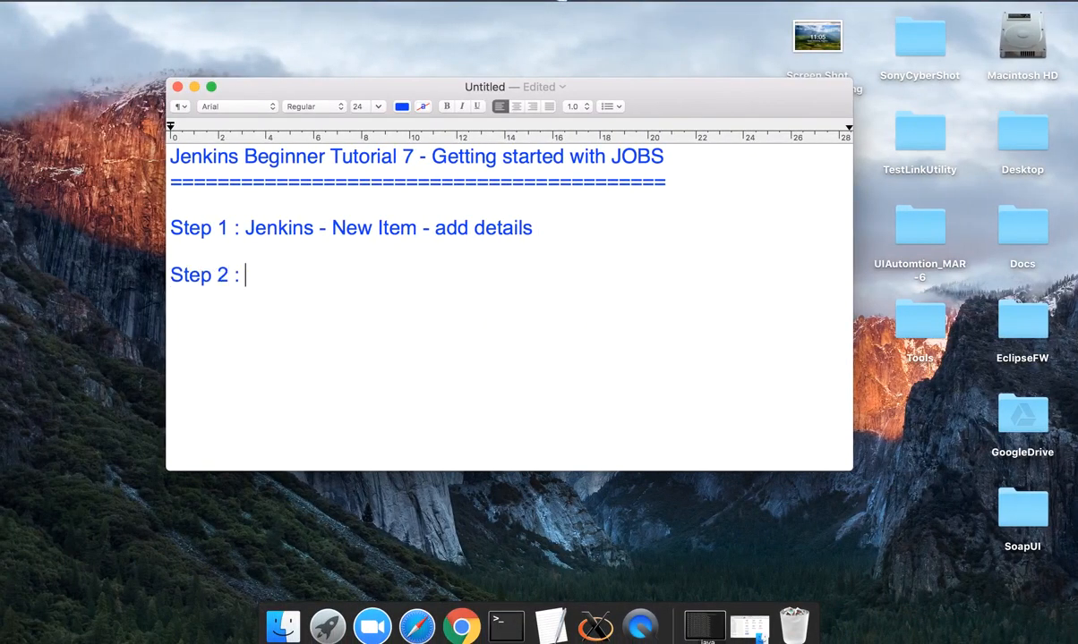
type(" : How to trg")
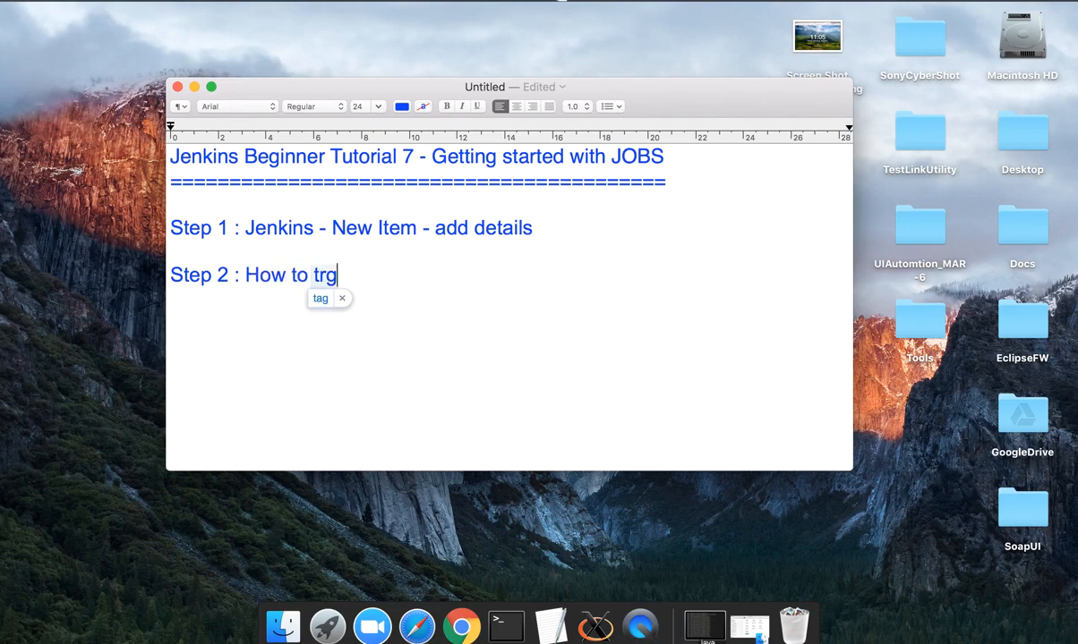
key("BackSpace")
type("igge")
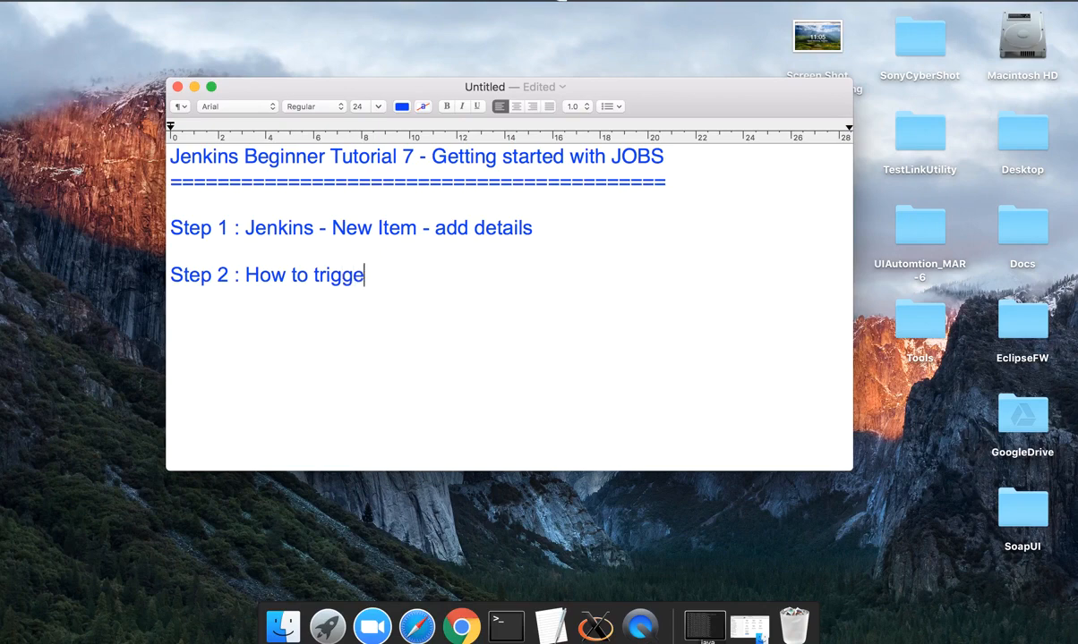
type("r the job remot")
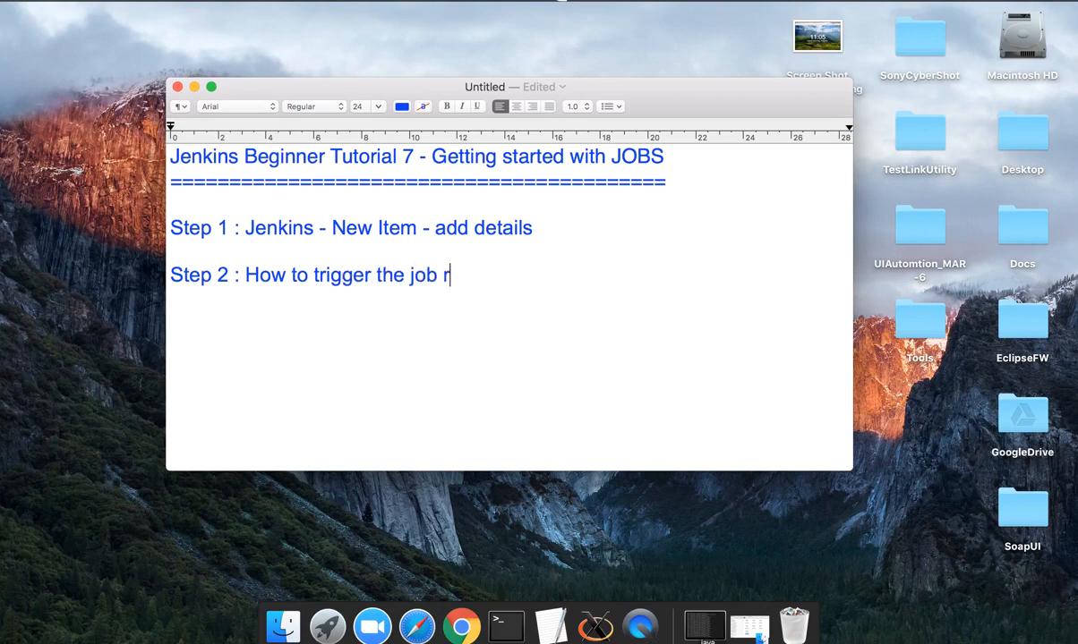
type("ely")
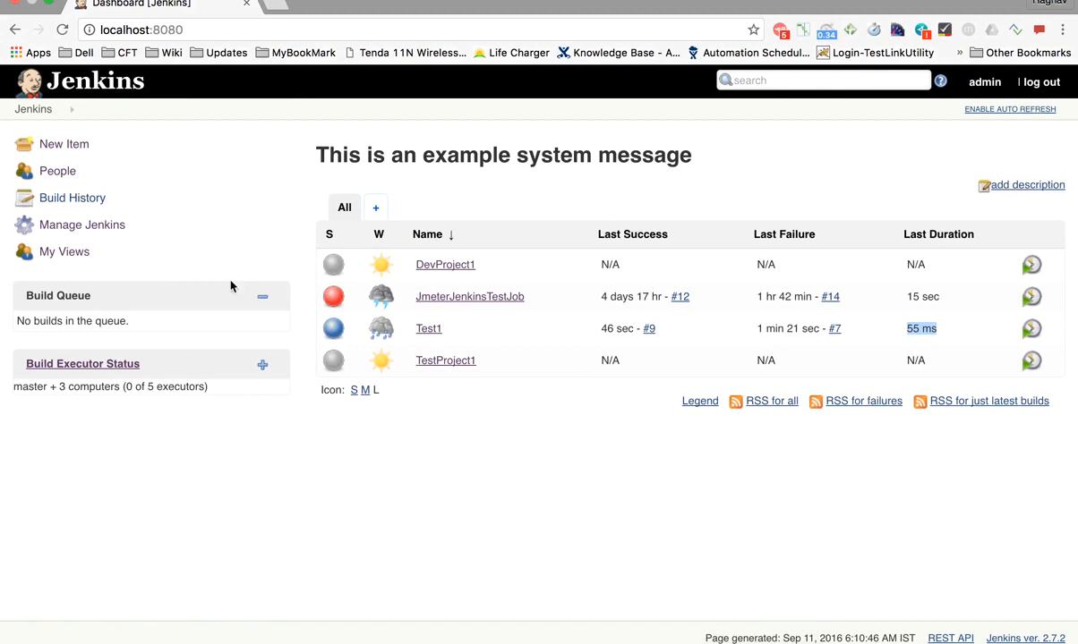
Open Test1's configuration and switch off Build periodically in the build triggers
left_click(430, 329)
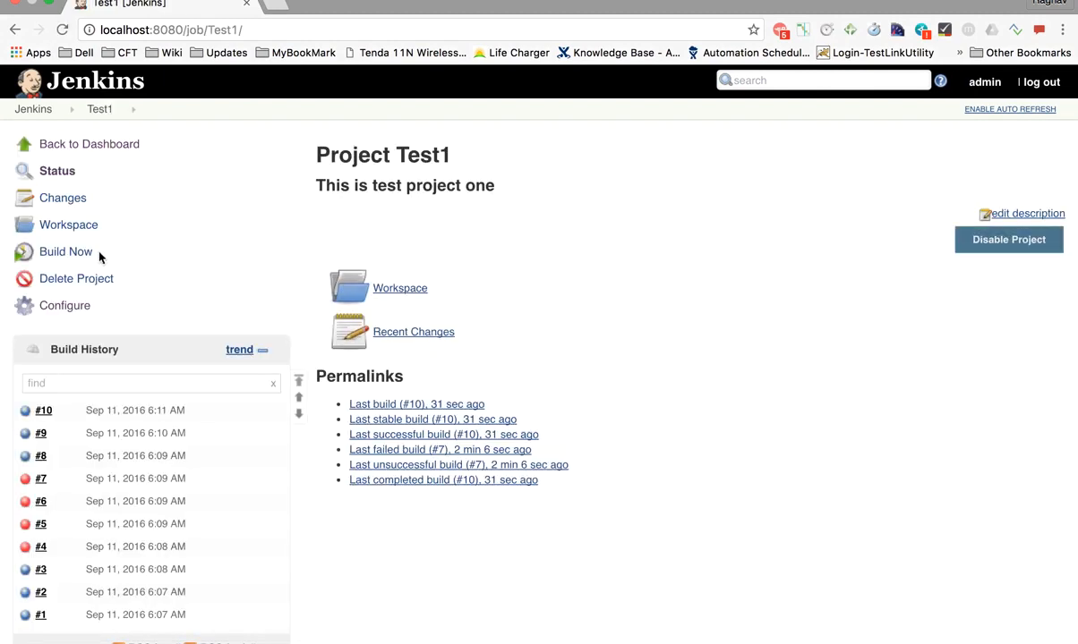
left_click(72, 305)
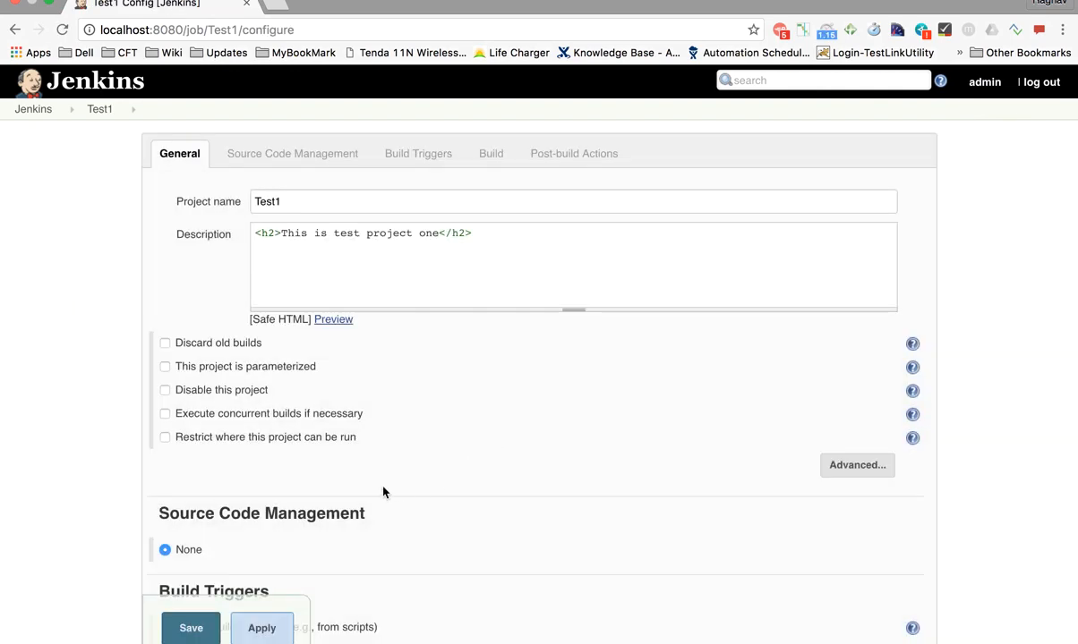
left_click(438, 156)
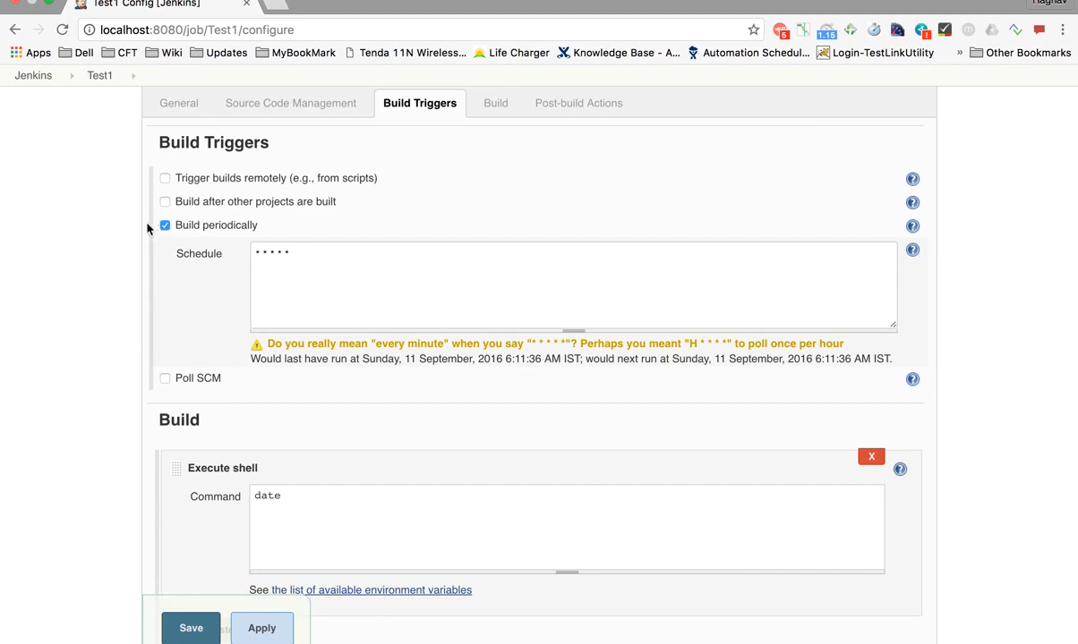
left_click(164, 227)
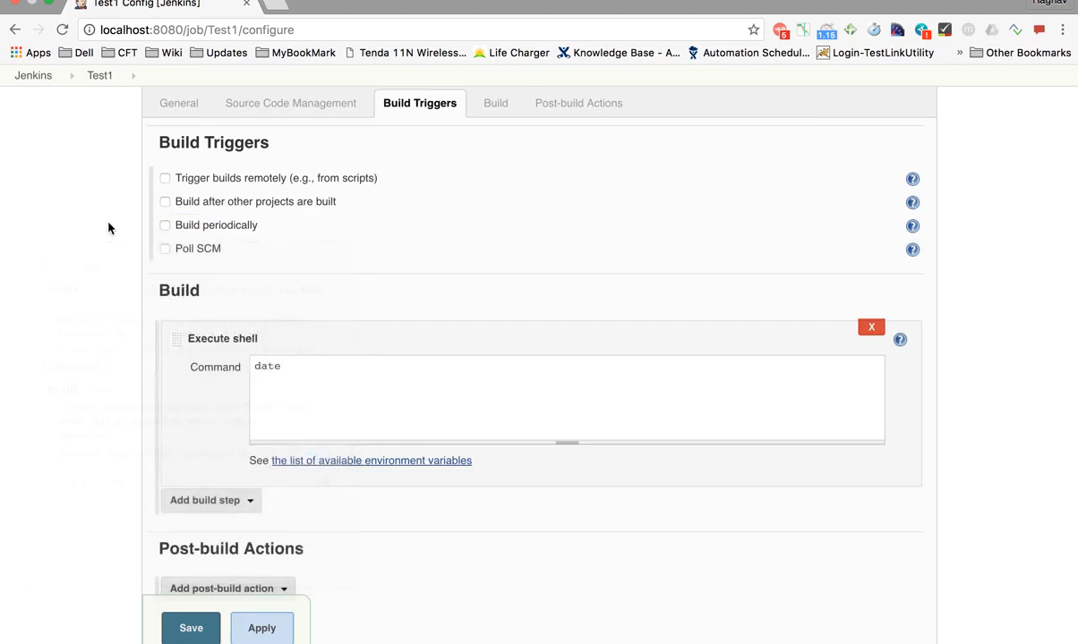
Enable Trigger builds remotely and select the example JENKINS_URL/job/Test1/build?token=TOKEN_NAME URL
scroll(280, 224, "up", 2)
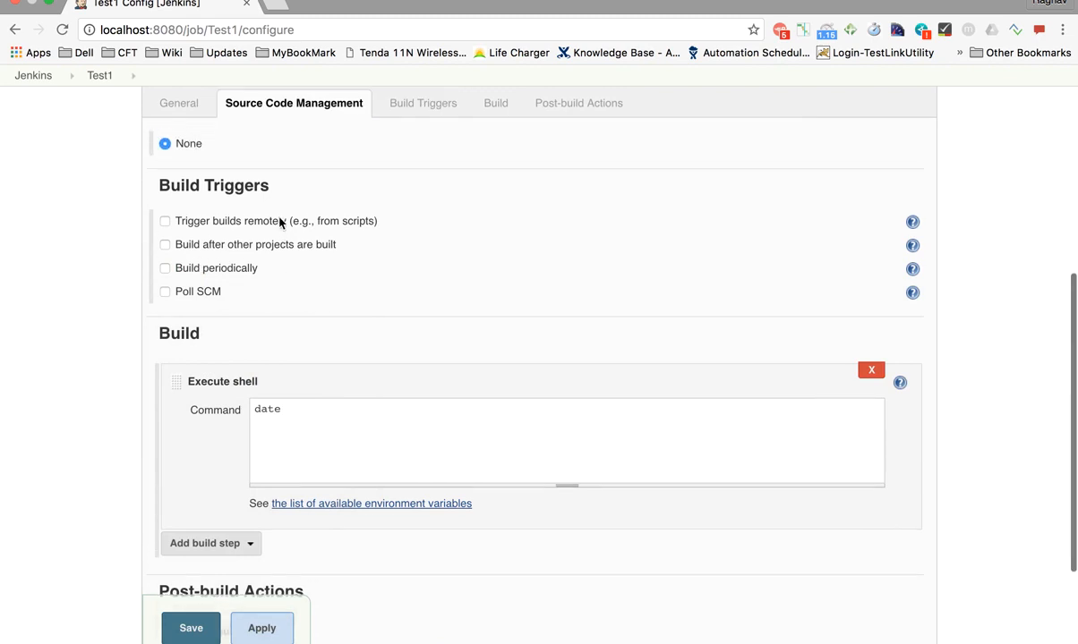
scroll(230, 230, "up", 5)
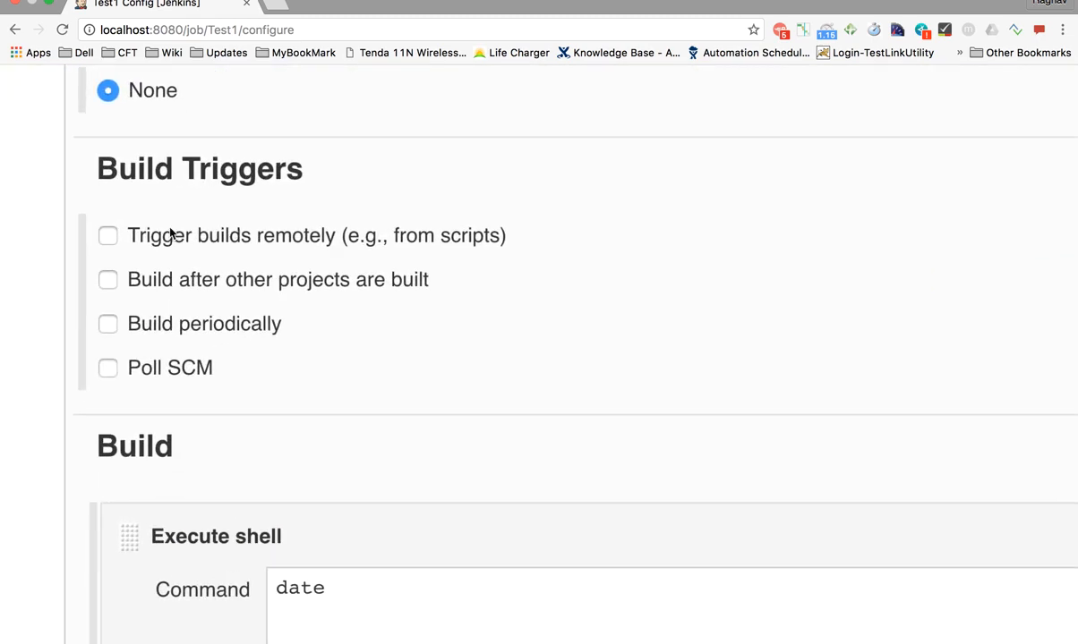
left_click(107, 235)
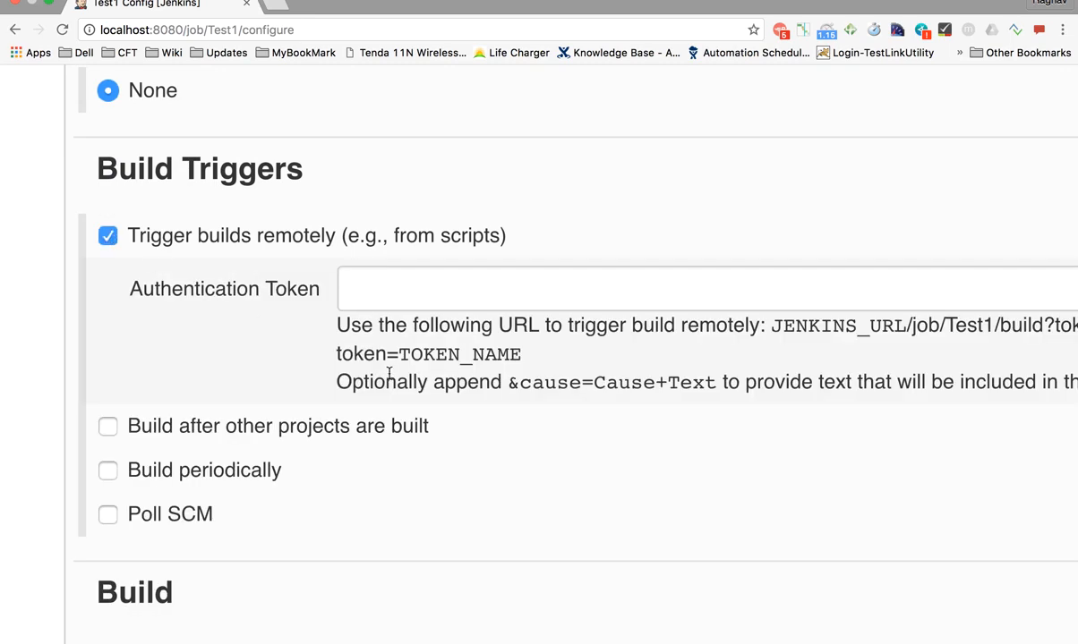
scroll(388, 373, "right", 3)
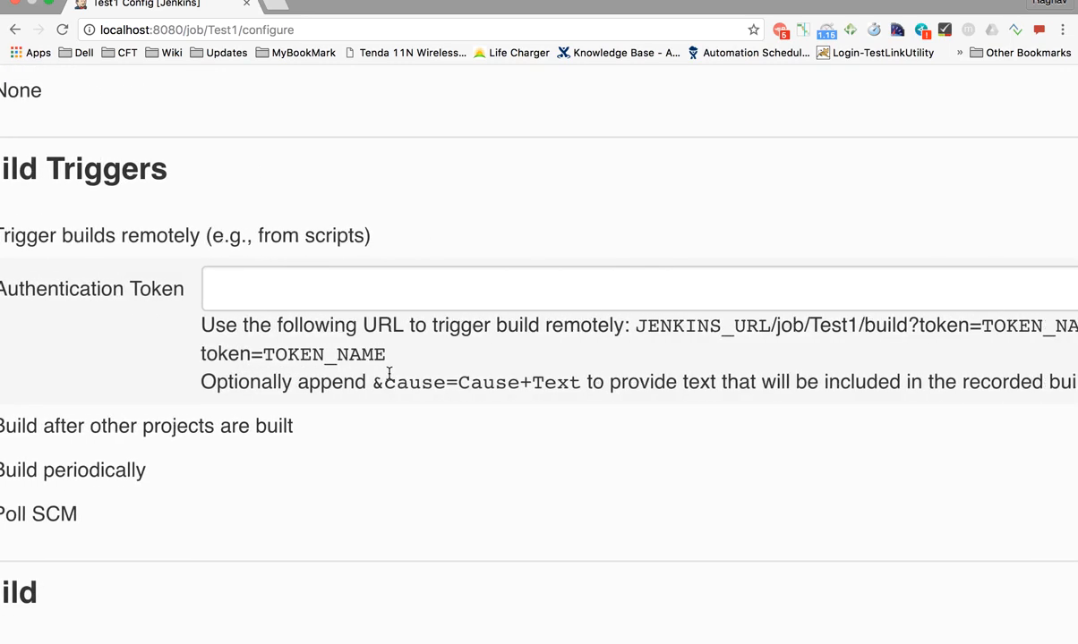
scroll(388, 374, "right", 1)
scroll(389, 375, "down", 5)
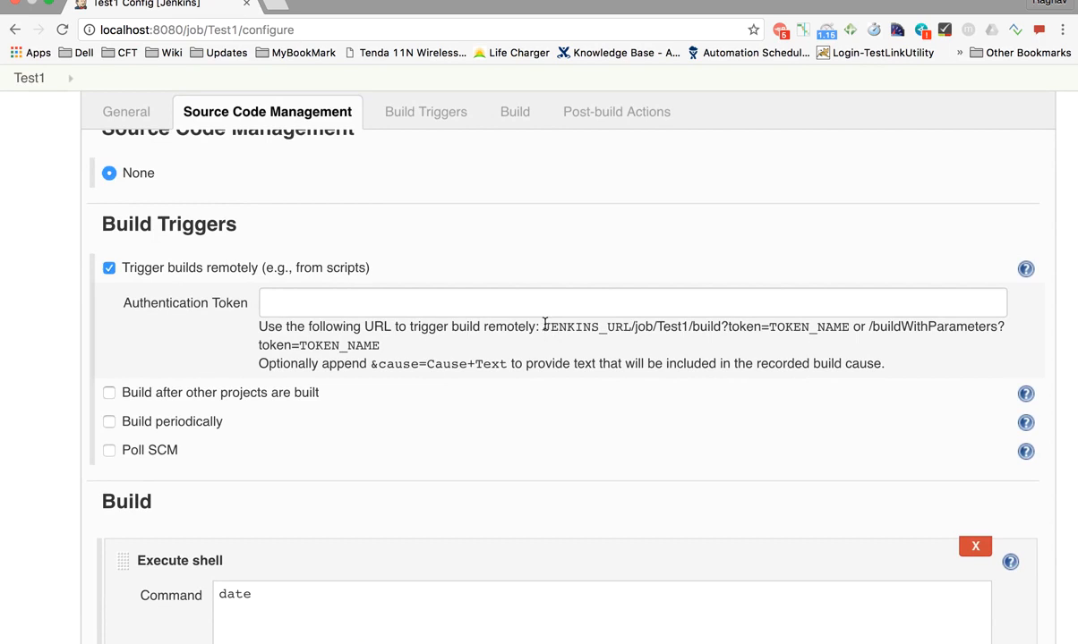
left_click_drag(543, 326, 848, 327)
key("super+c")
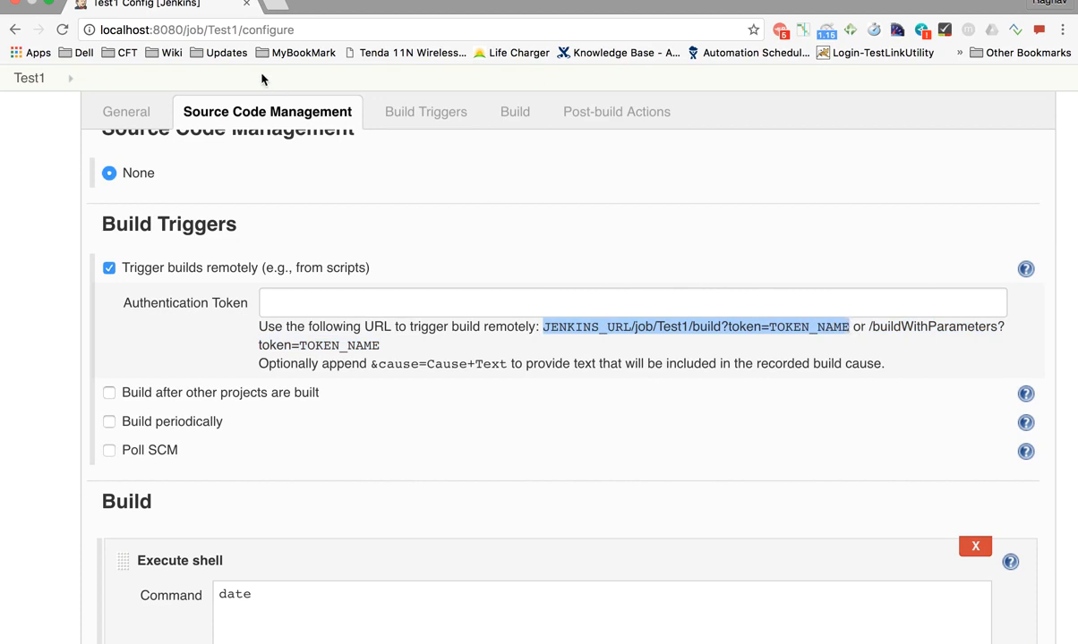
Paste the trigger URL into a new tab, replacing JENKINS_URL with localhost:8080 and selecting TOKEN_NAME
left_click(279, 11)
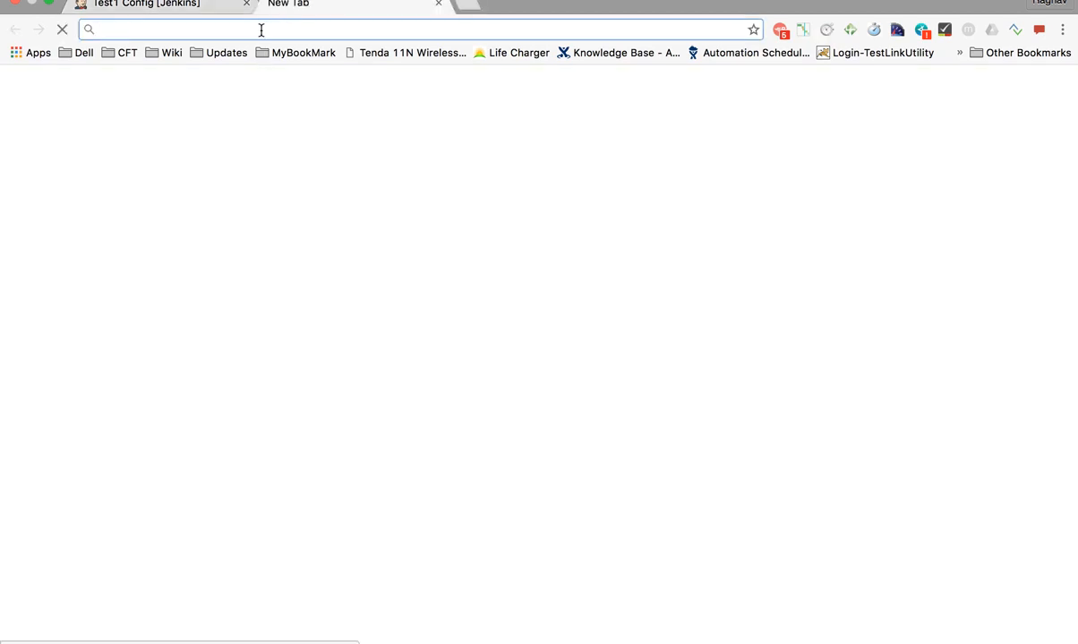
key("super+v")
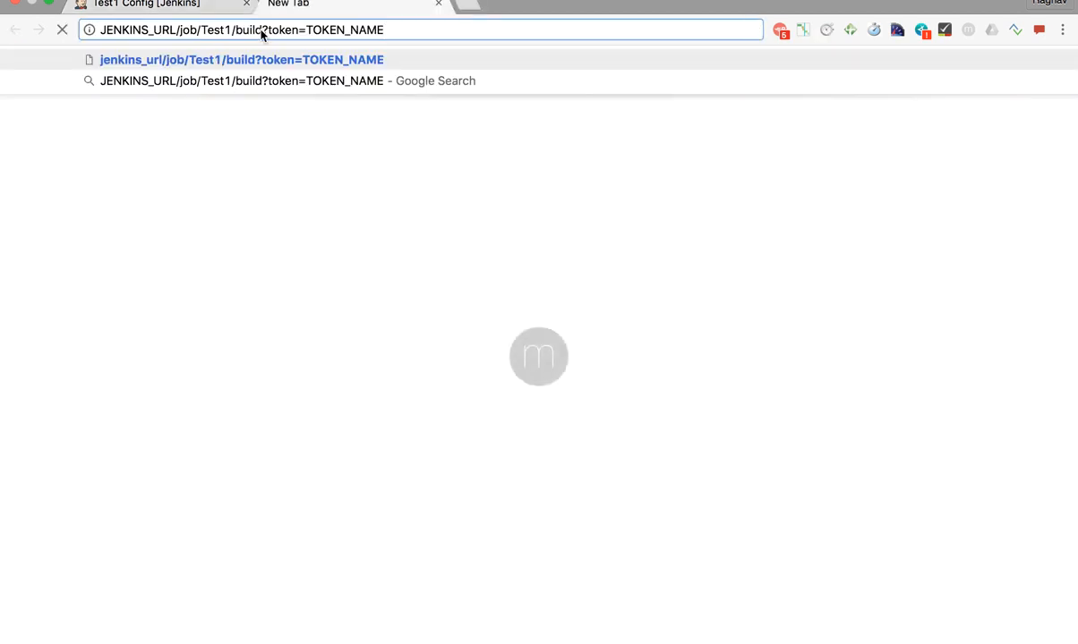
left_click_drag(175, 32, 101, 30)
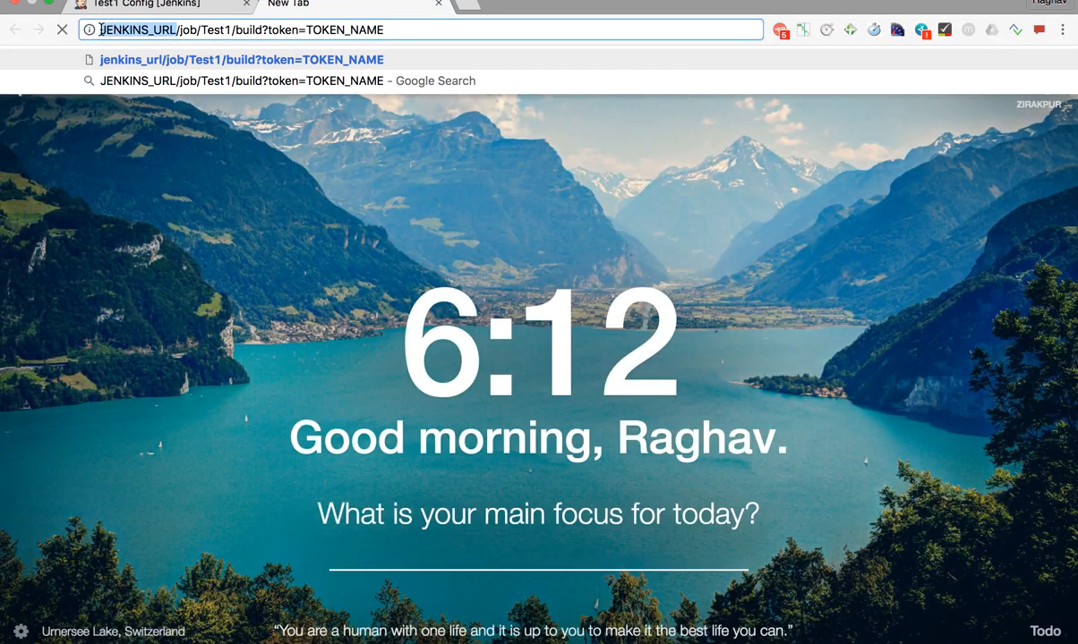
type("l")
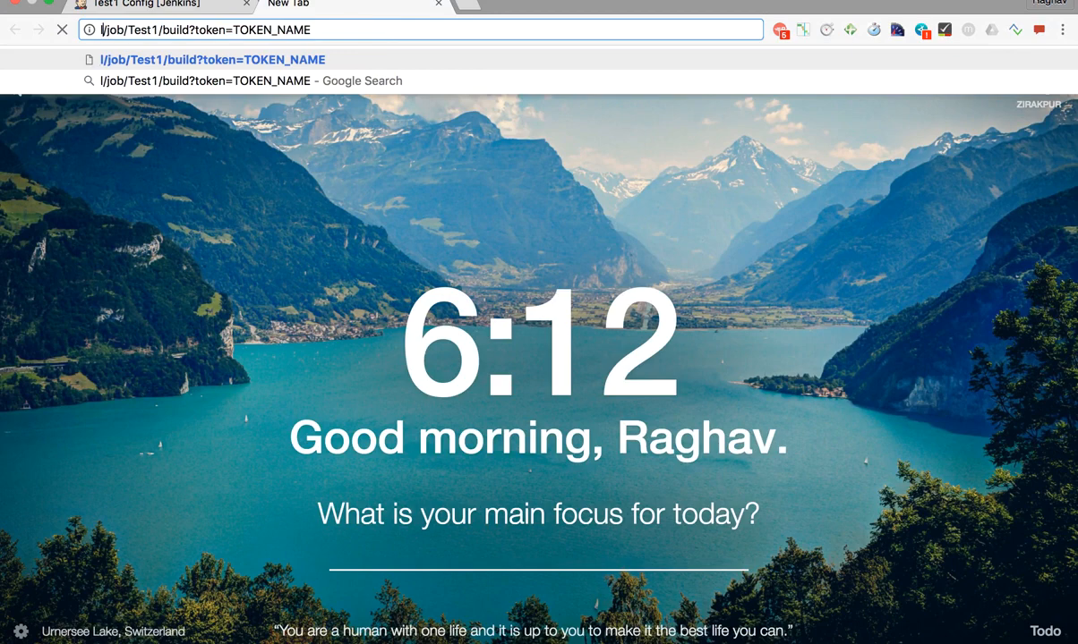
type("ocalhost")
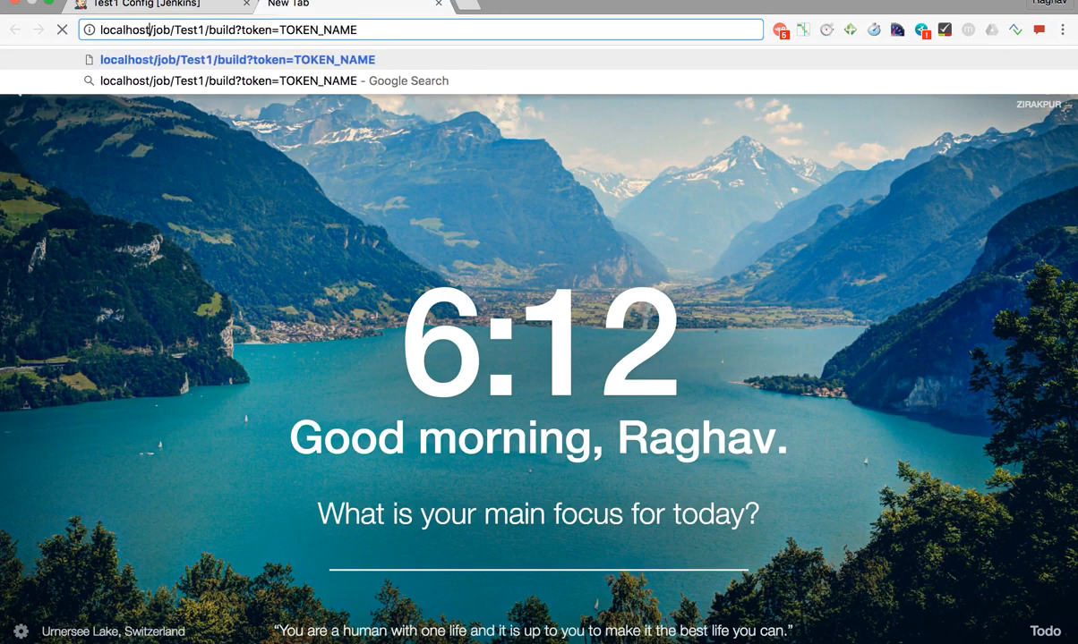
type(":8080")
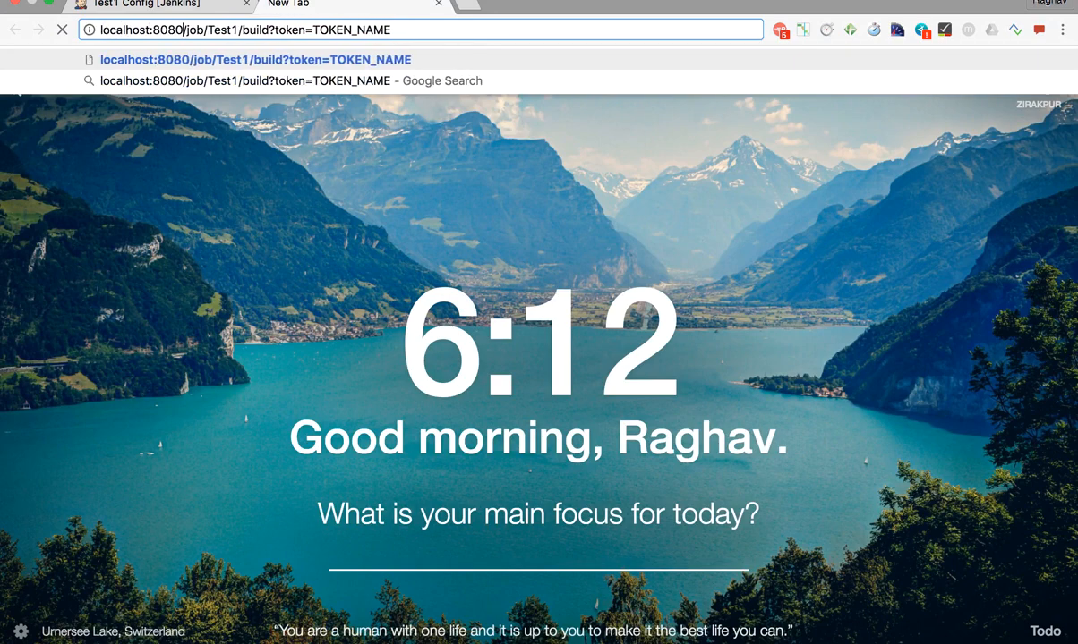
left_click_drag(313, 29, 410, 36)
left_click(150, 5)
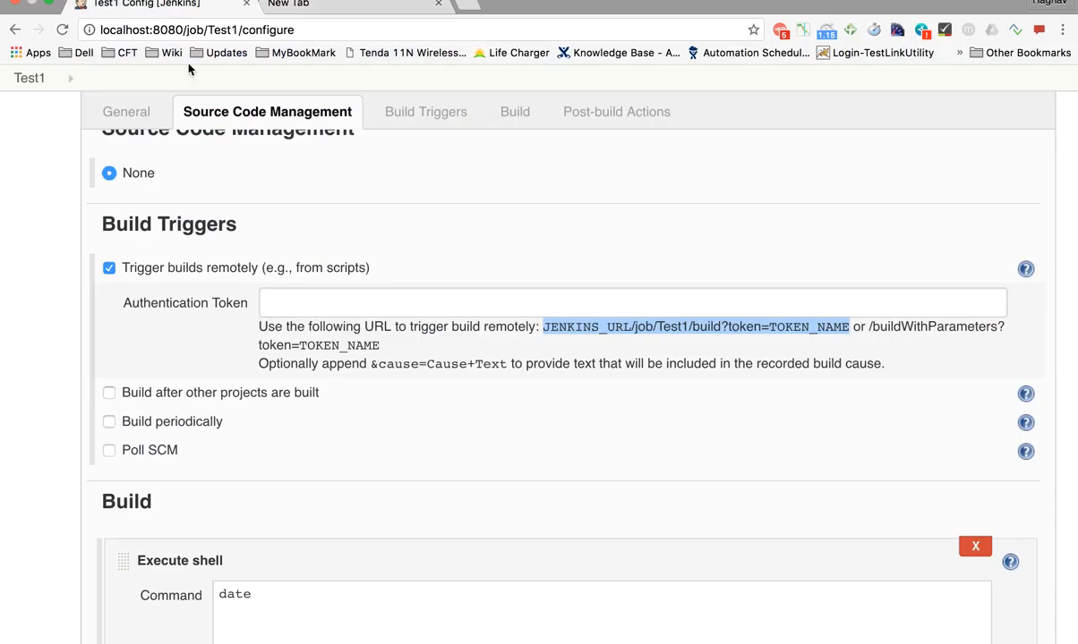
left_click(295, 307)
type("123")
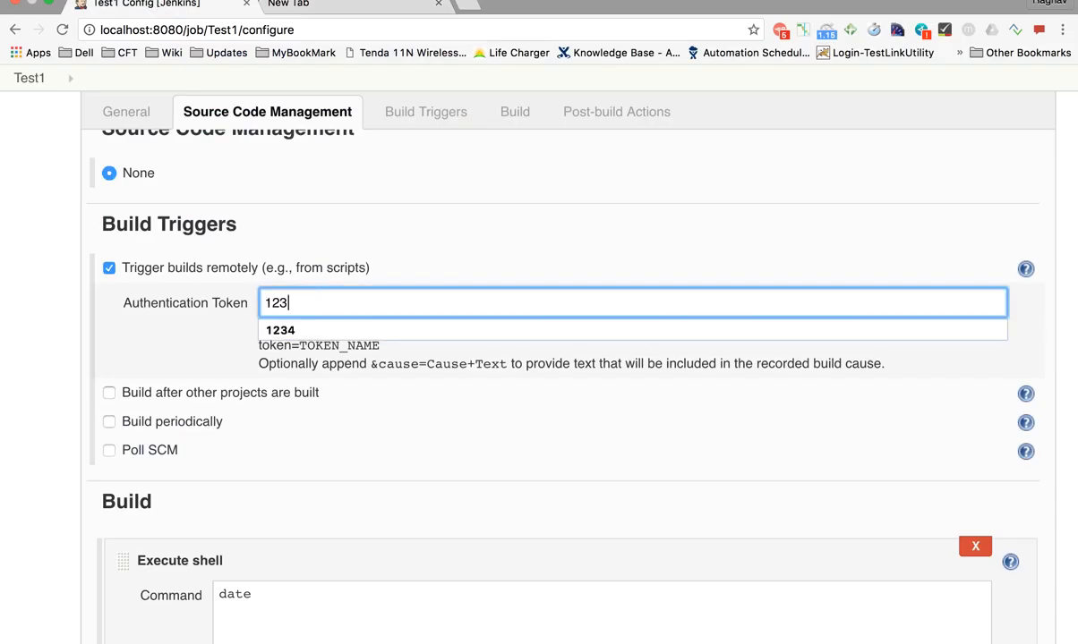
type("4")
left_click(224, 330)
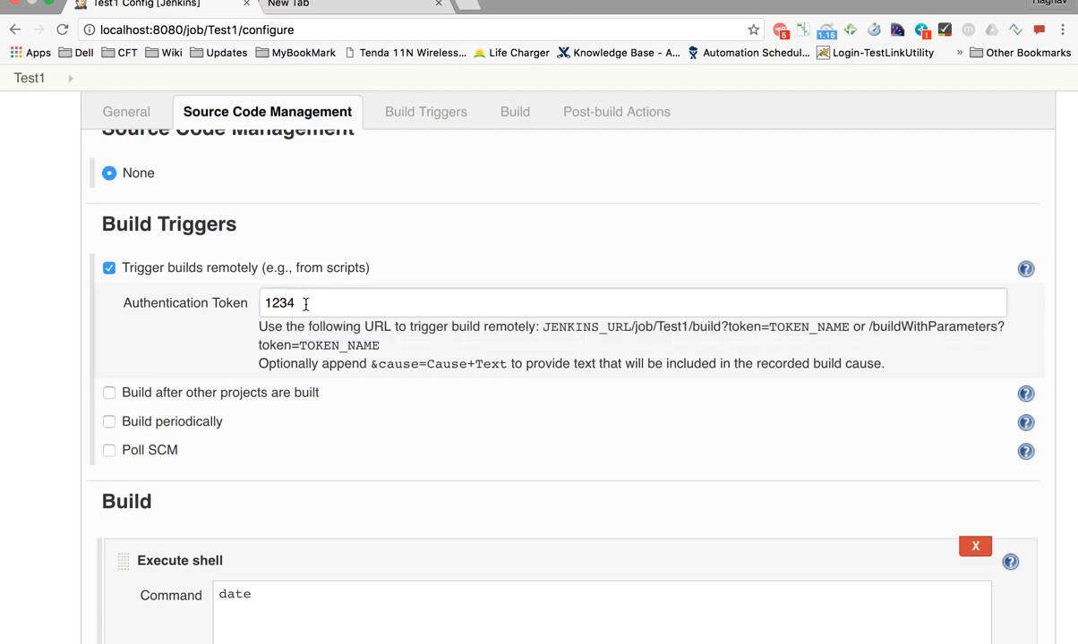
double_click(285, 302)
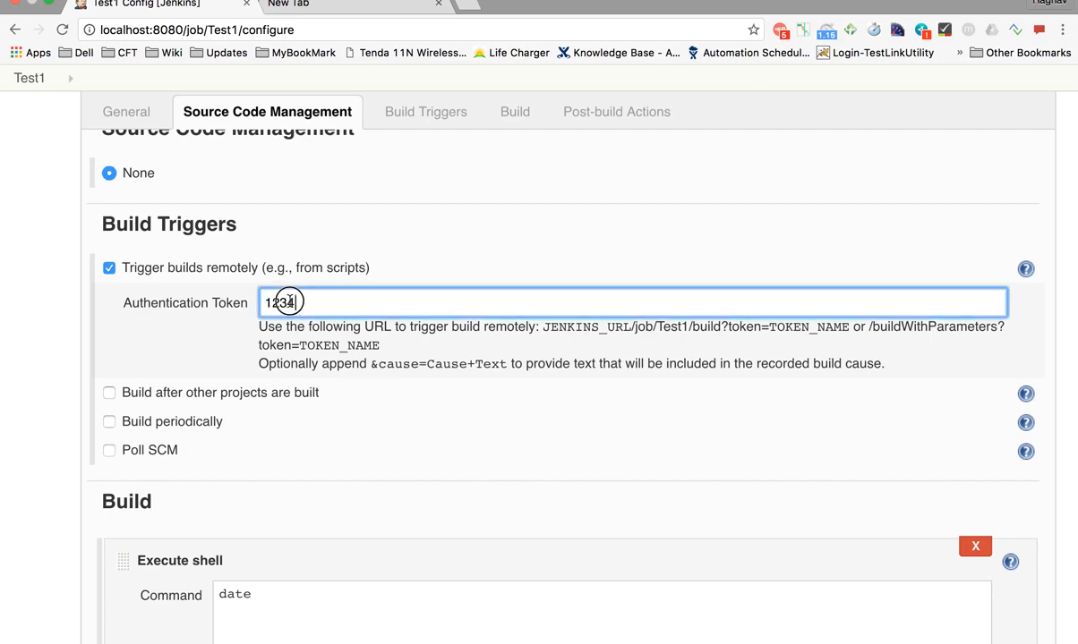
Replace TOKEN_NAME with 1234 in the new tab's build URL
left_click(333, 5)
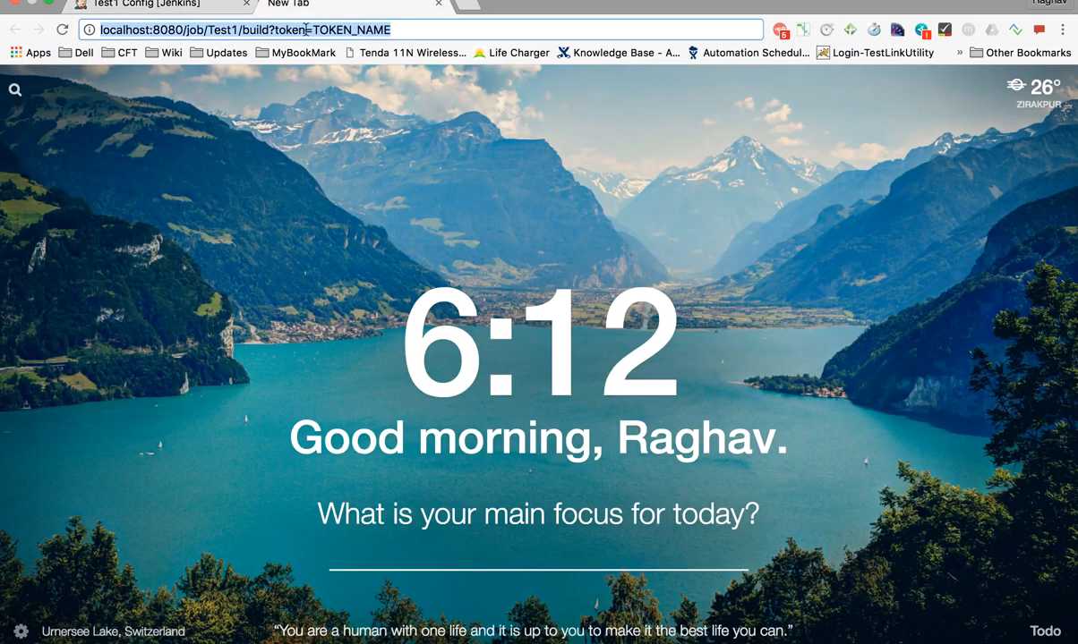
left_click(313, 29)
left_click_drag(313, 29, 414, 29)
type("1234")
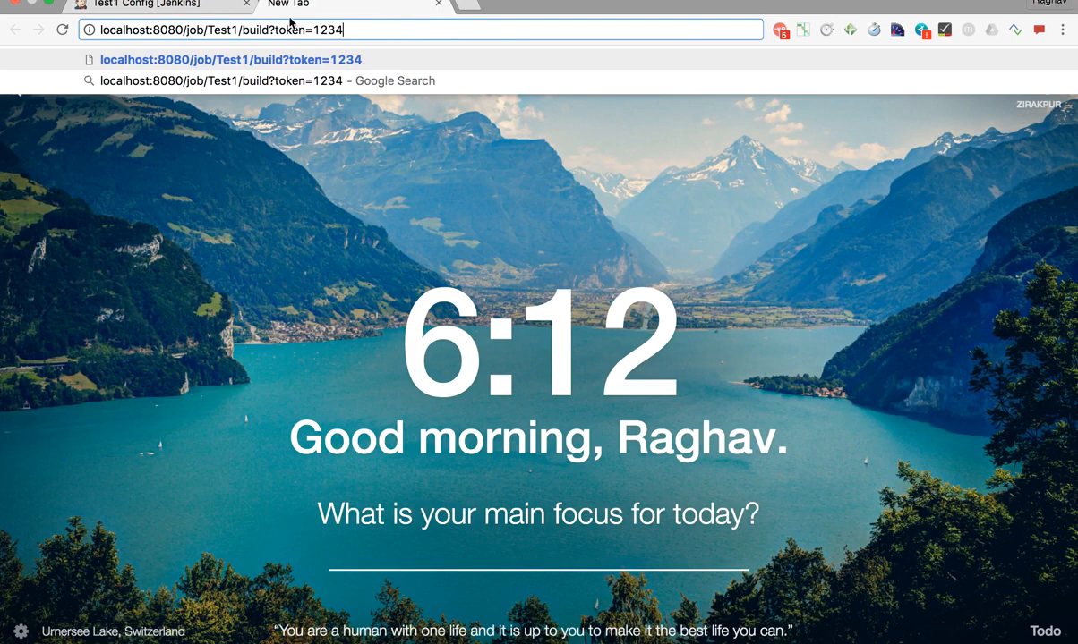
Apply and save the Test1 configuration
left_click(199, 8)
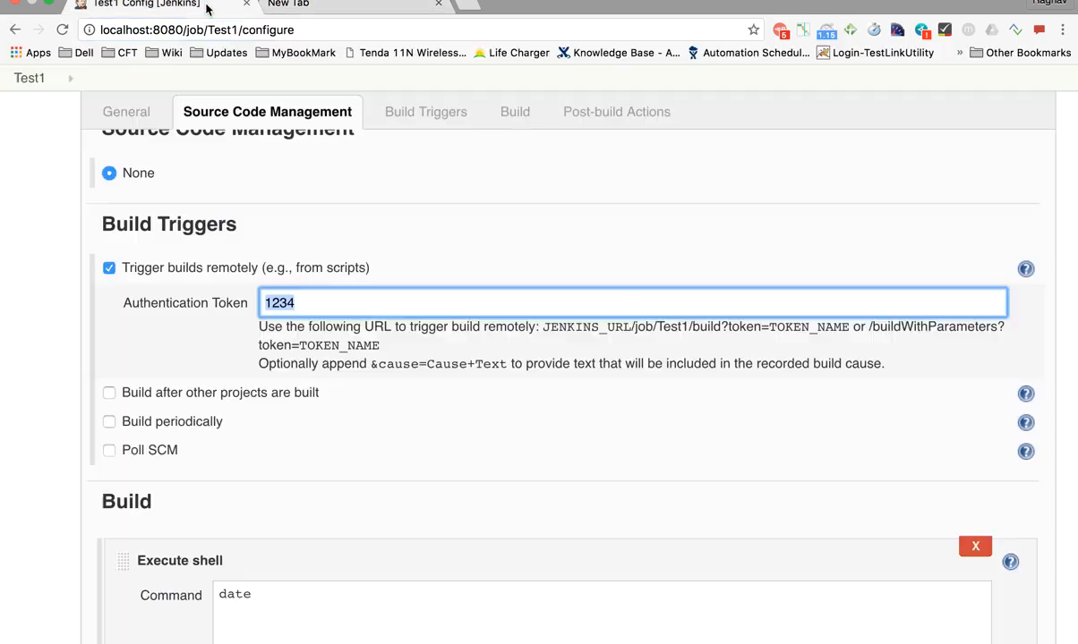
scroll(297, 390, "down", 3)
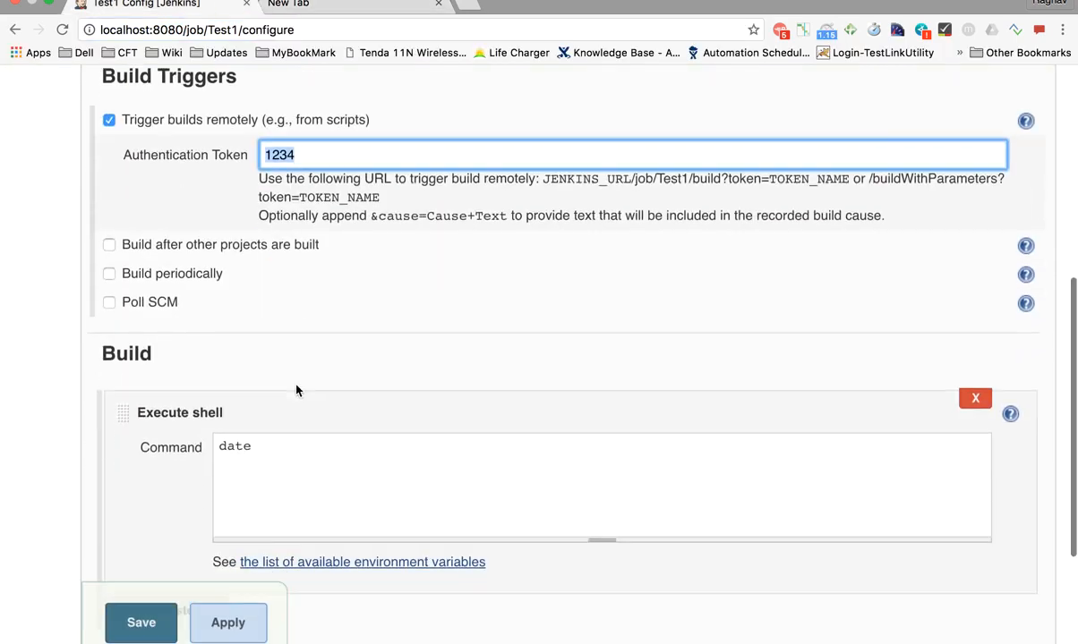
left_click(240, 618)
scroll(359, 456, "down", 3)
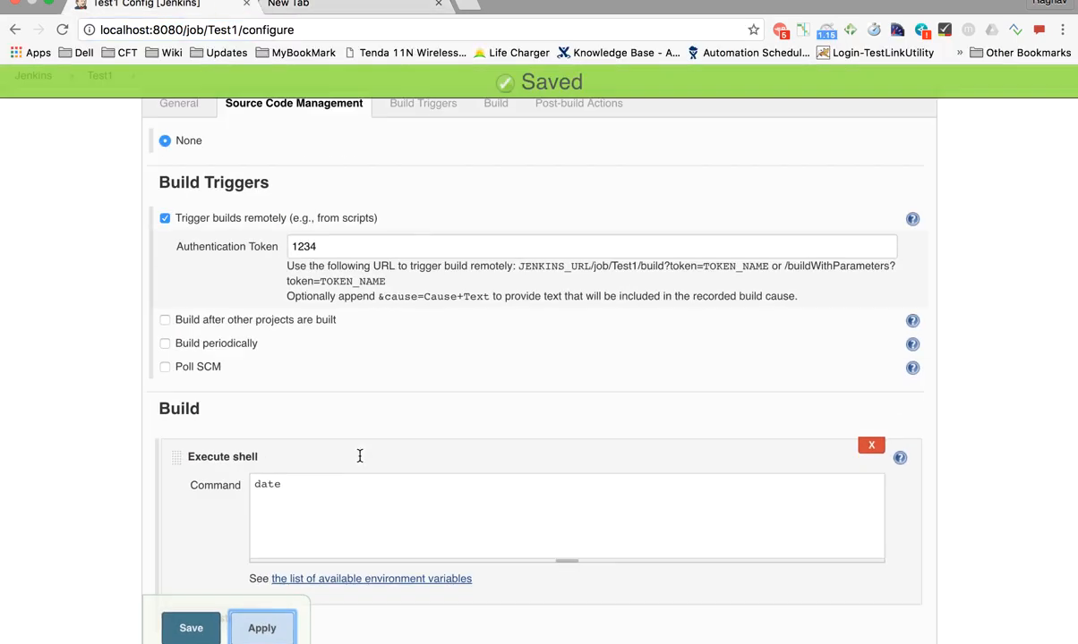
left_click(191, 627)
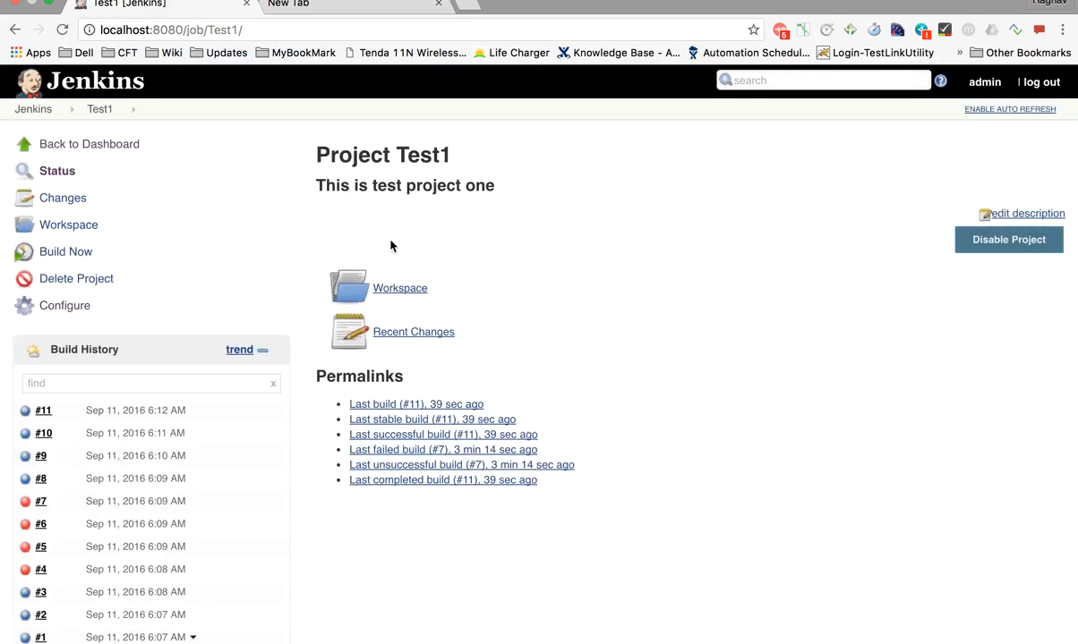
Look over the Test1 project page, then go back to the Jenkins dashboard
left_click(33, 108)
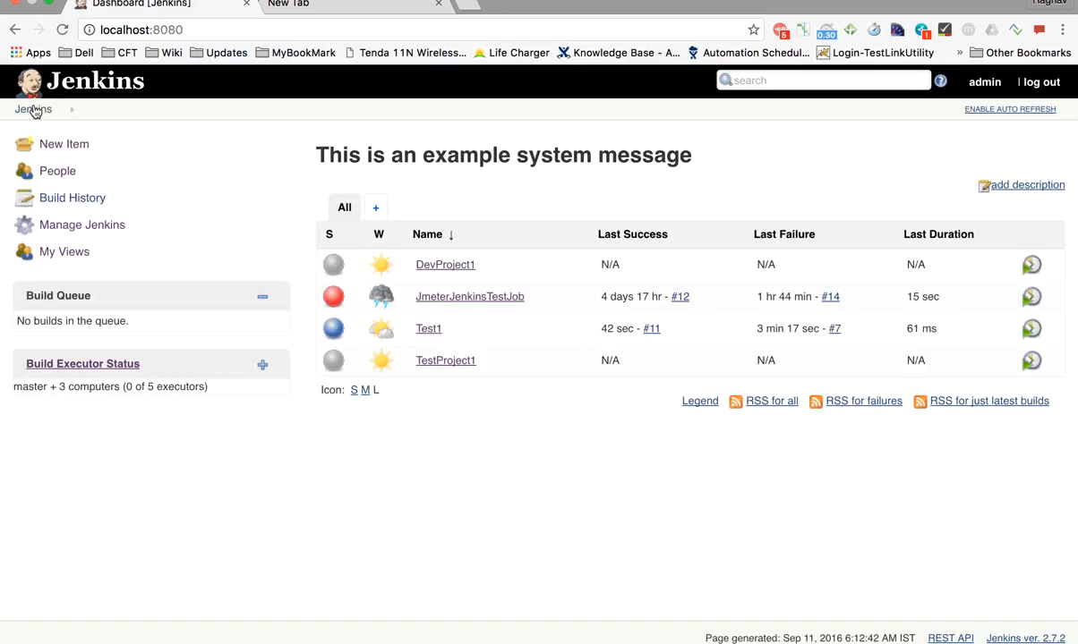
mouse_move(434, 329)
left_click(424, 331)
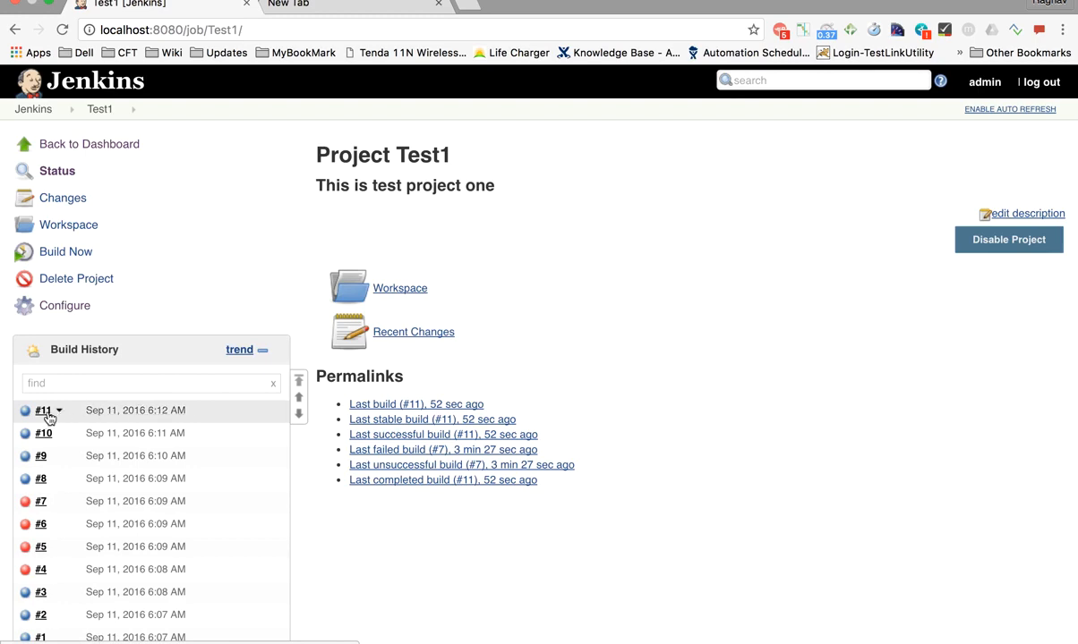
scroll(50, 416, "up", 3)
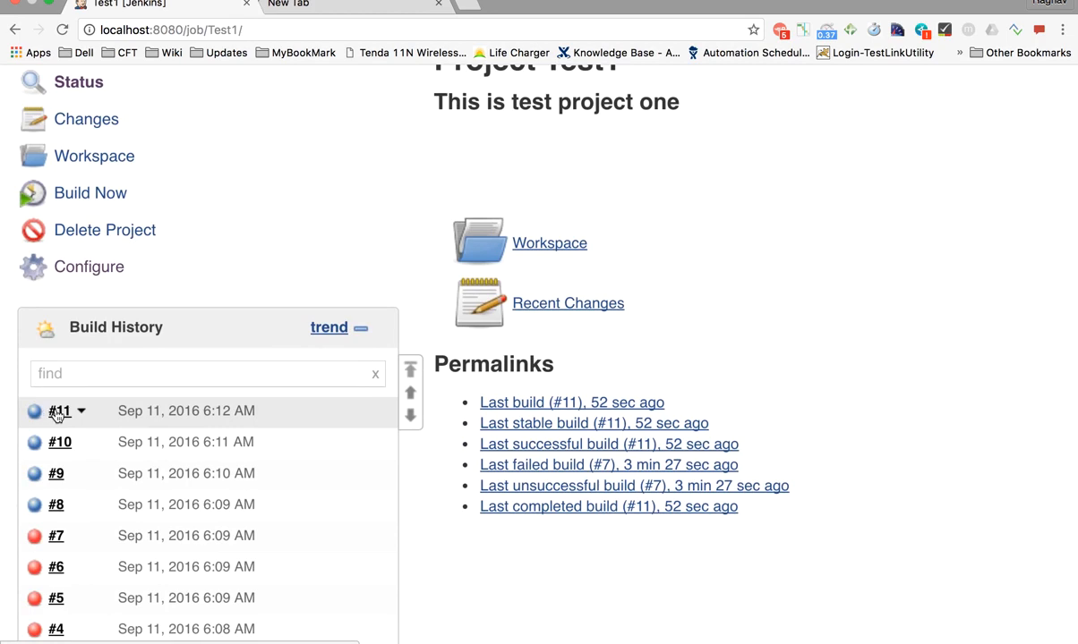
scroll(57, 416, "up", 2)
scroll(58, 417, "down", 3)
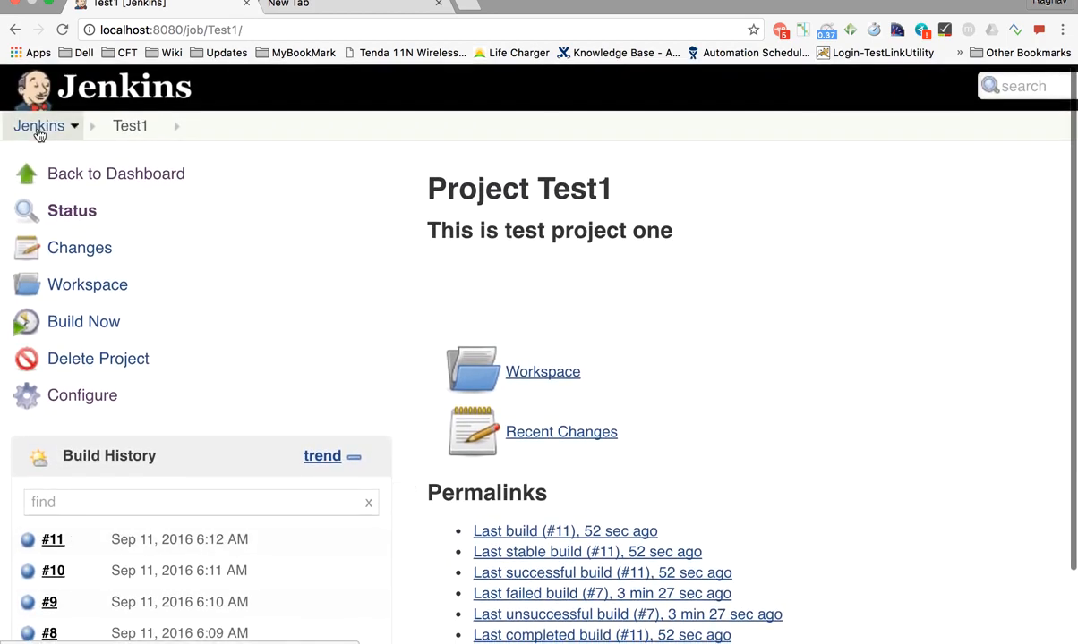
left_click(36, 125)
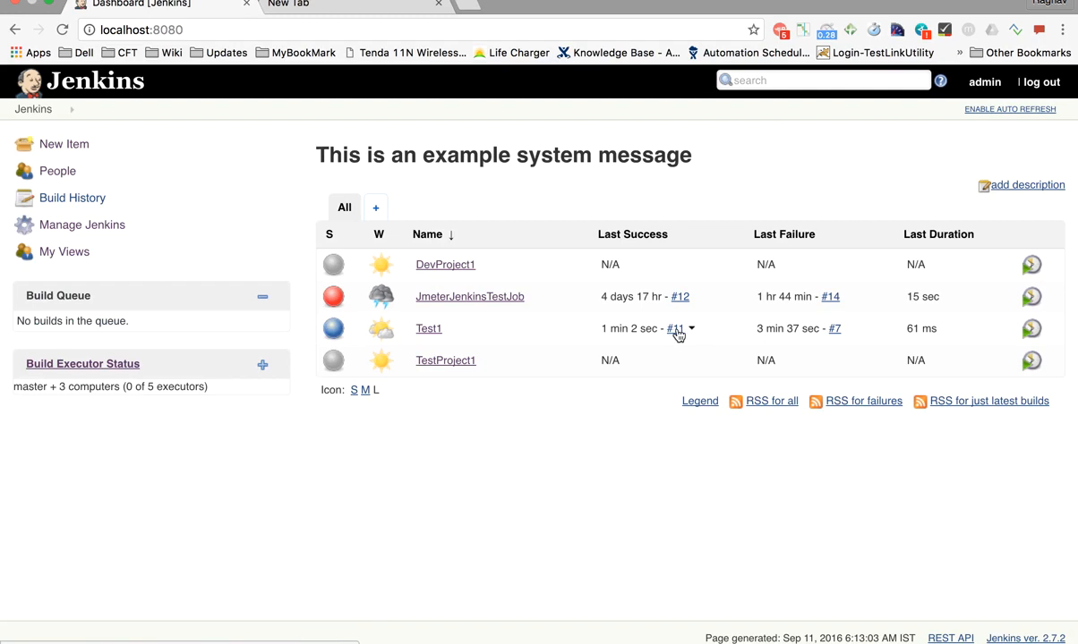
left_click(358, 7)
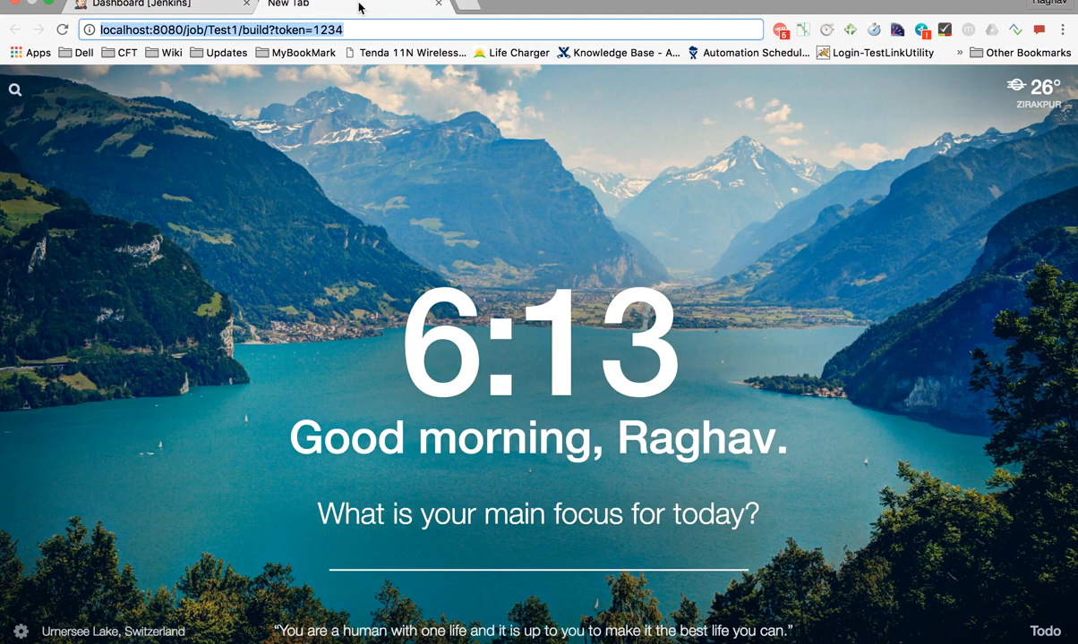
left_click(143, 31)
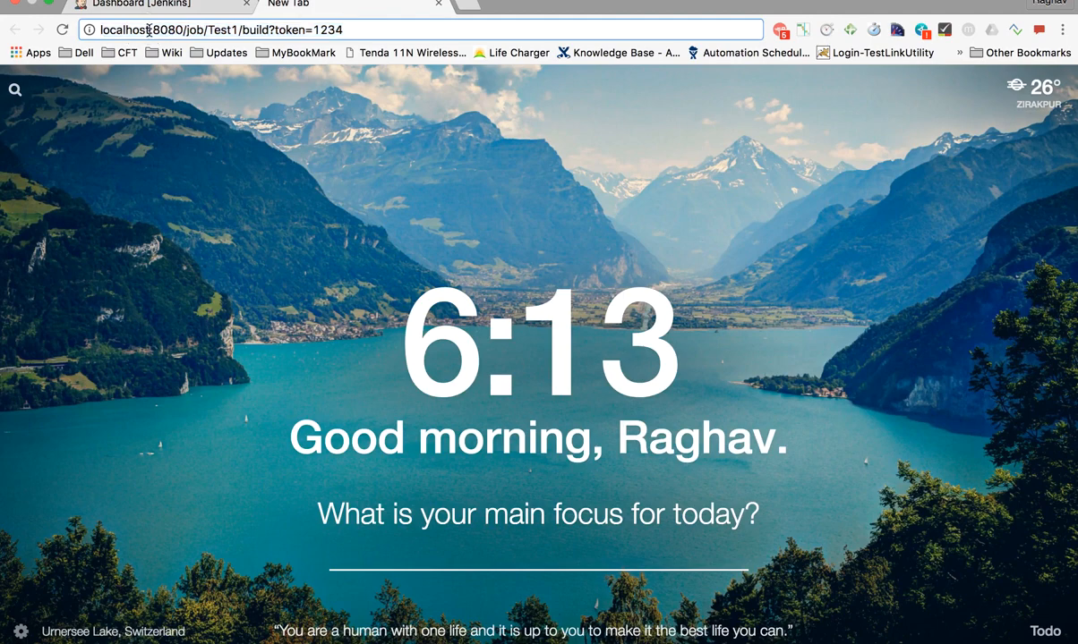
left_click_drag(147, 30, 97, 24)
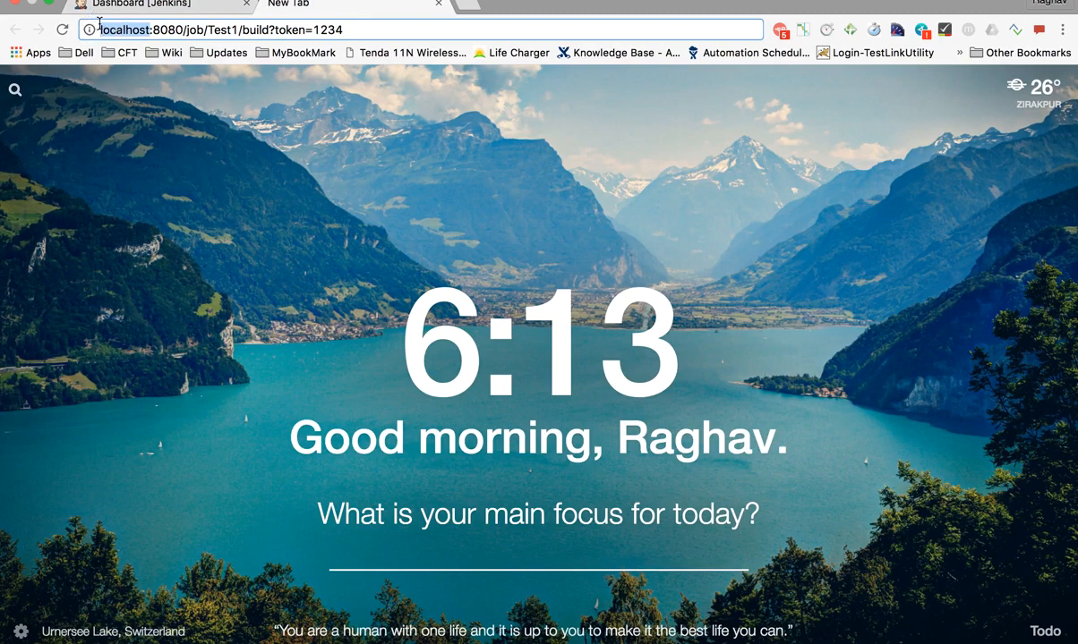
left_click(255, 31)
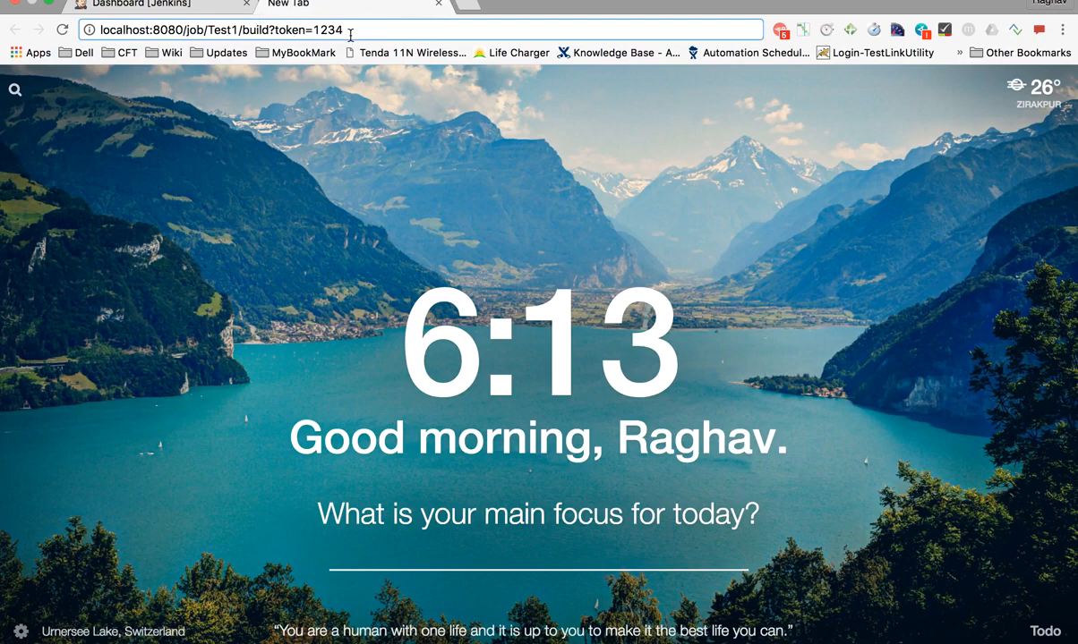
key("Return")
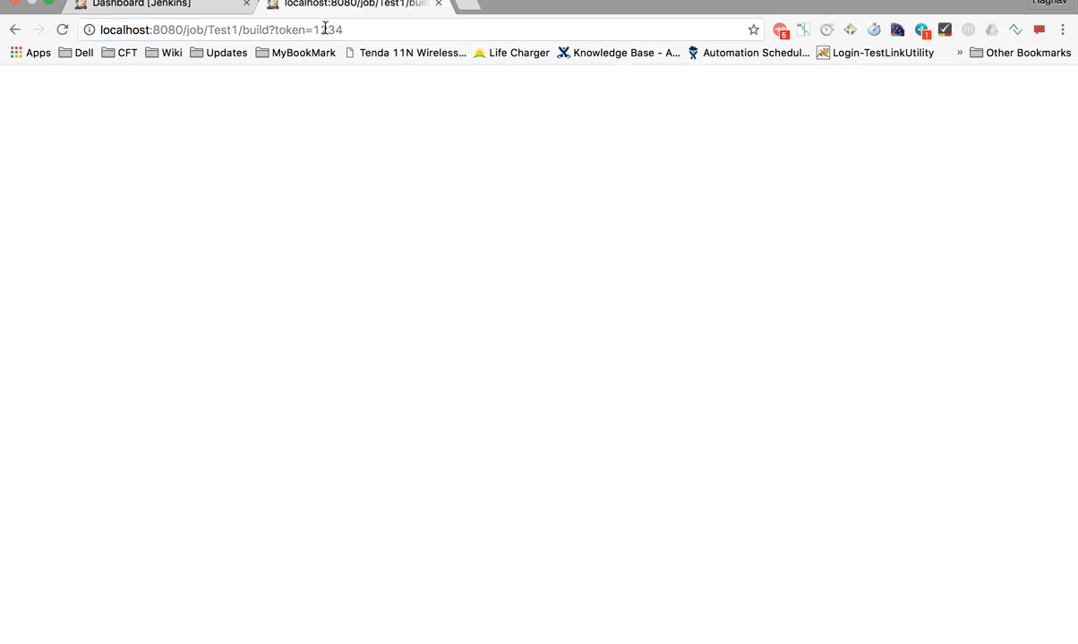
Reload the dashboard and watch the remotely triggered Test1 build pass through the Build Queue
left_click(204, 6)
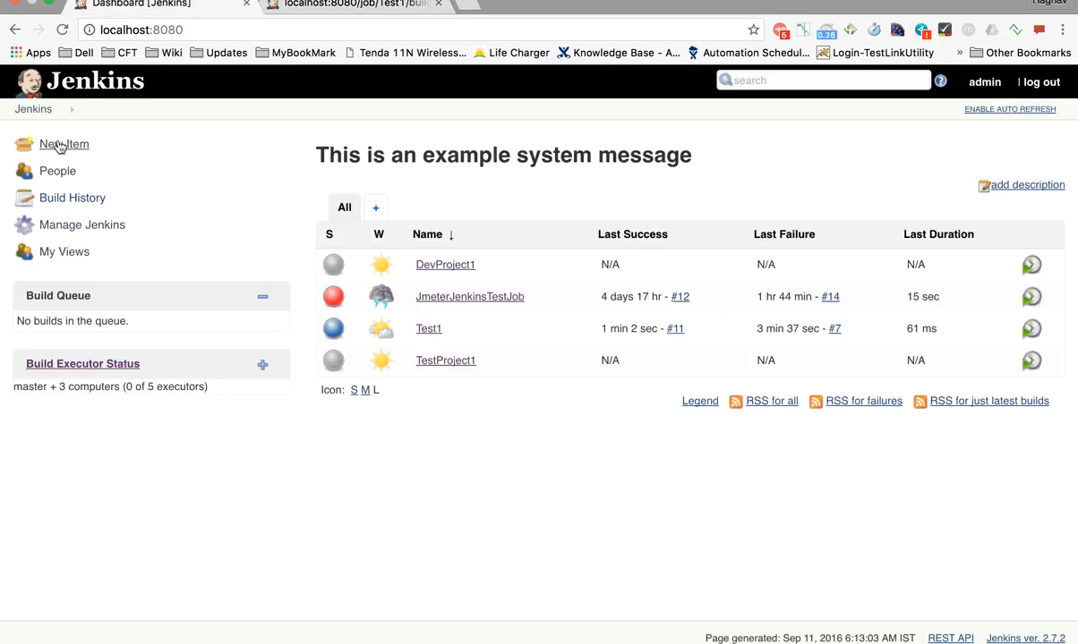
left_click(36, 111)
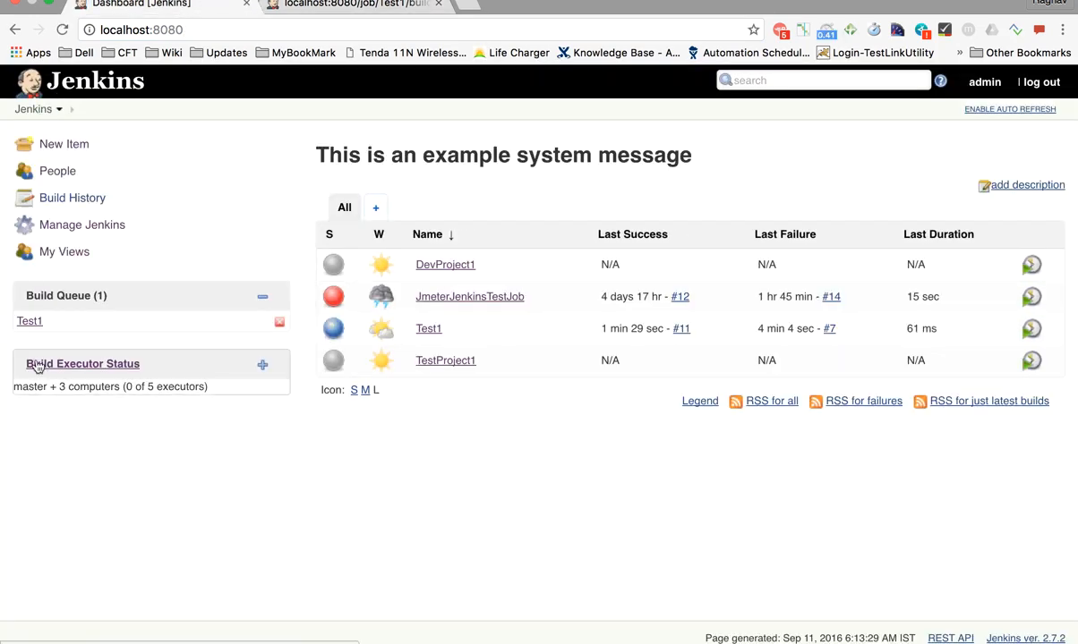
scroll(13, 306, "up", 5)
scroll(24, 310, "up", 3)
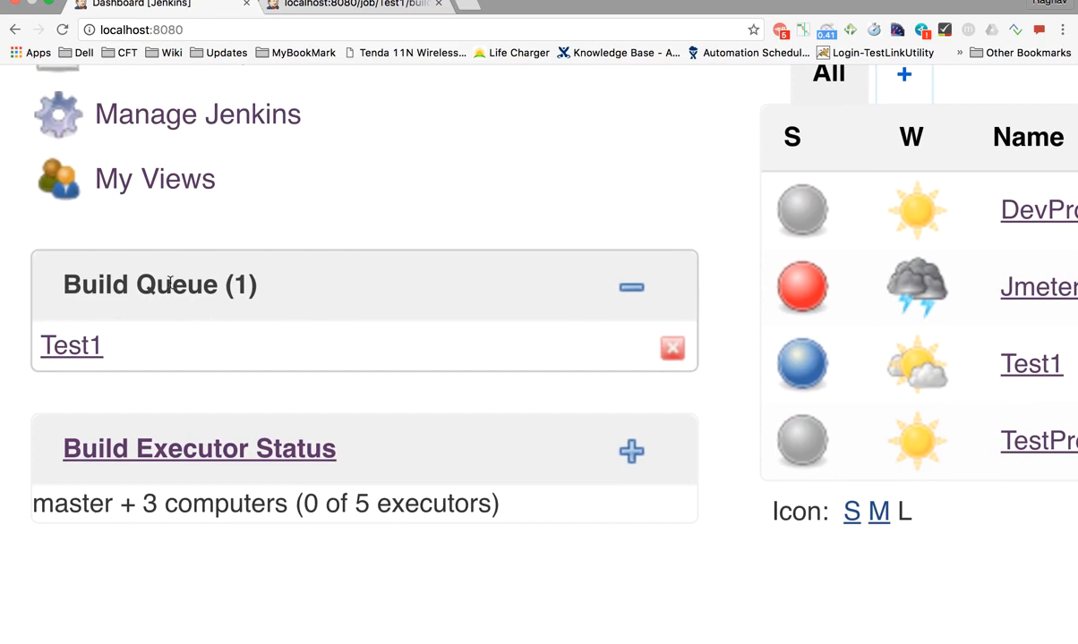
mouse_move(98, 353)
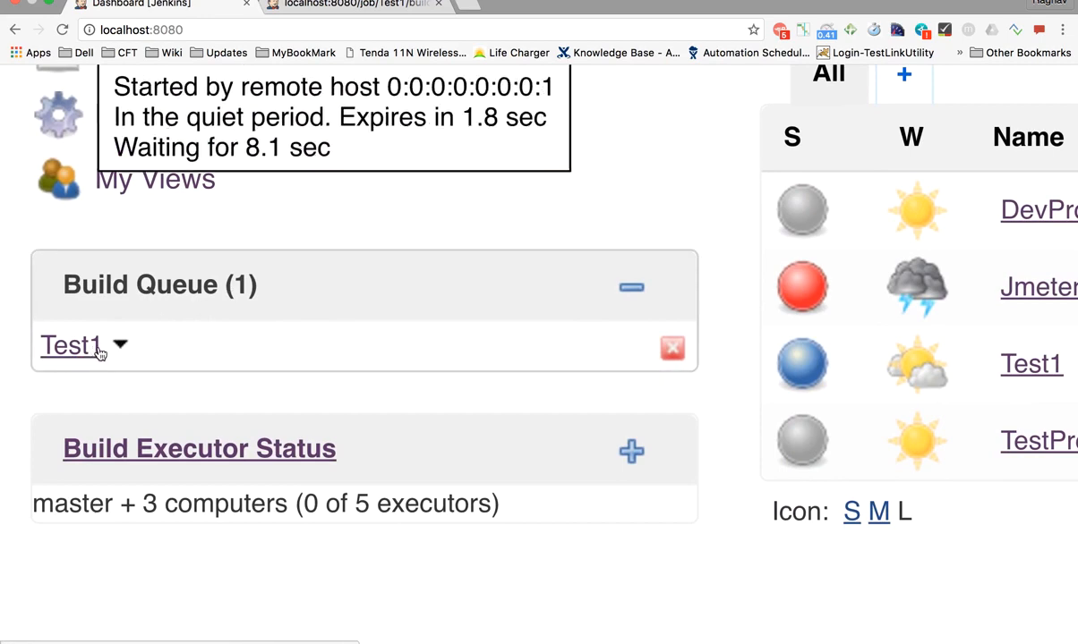
scroll(98, 354, "down", 8)
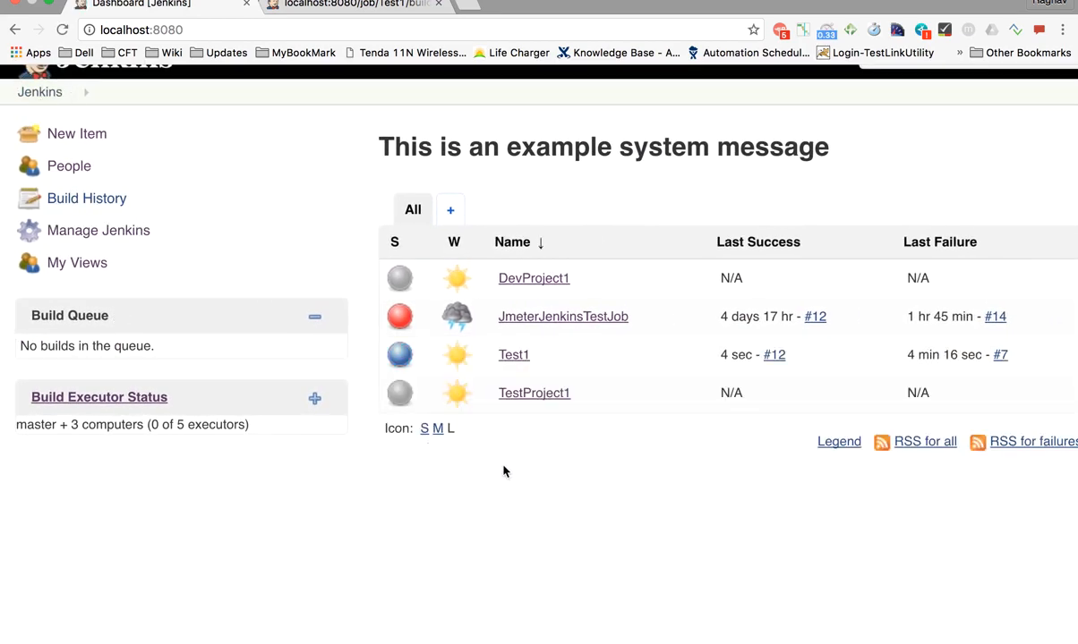
scroll(503, 472, "right", 5)
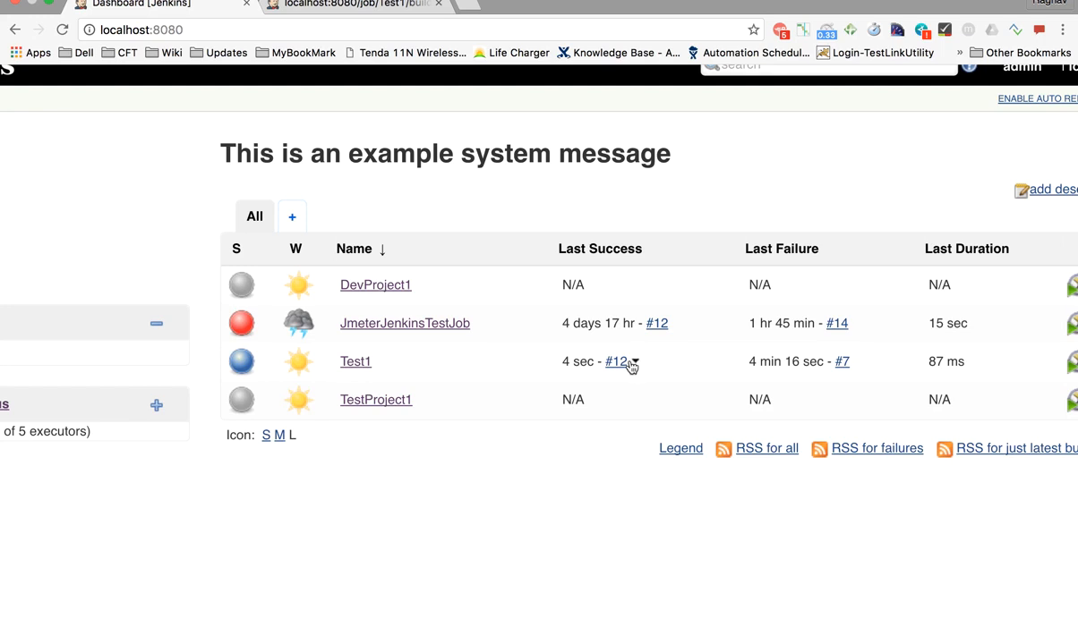
scroll(632, 367, "down", 2)
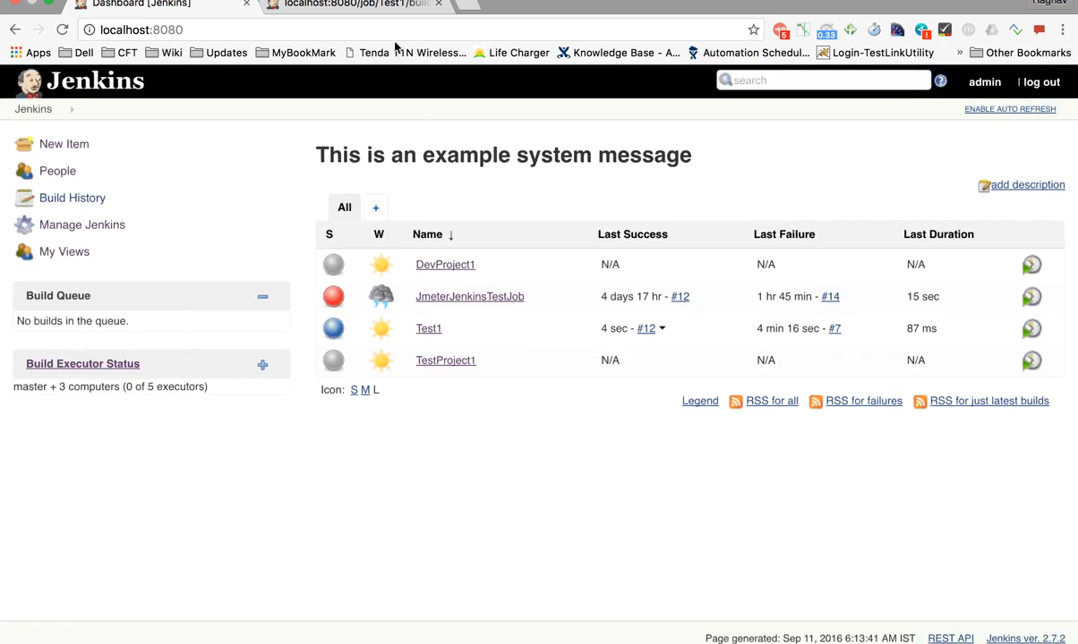
Alternate between the build-URL tab and dashboard until Test1 shows last success #12
left_click(380, 5)
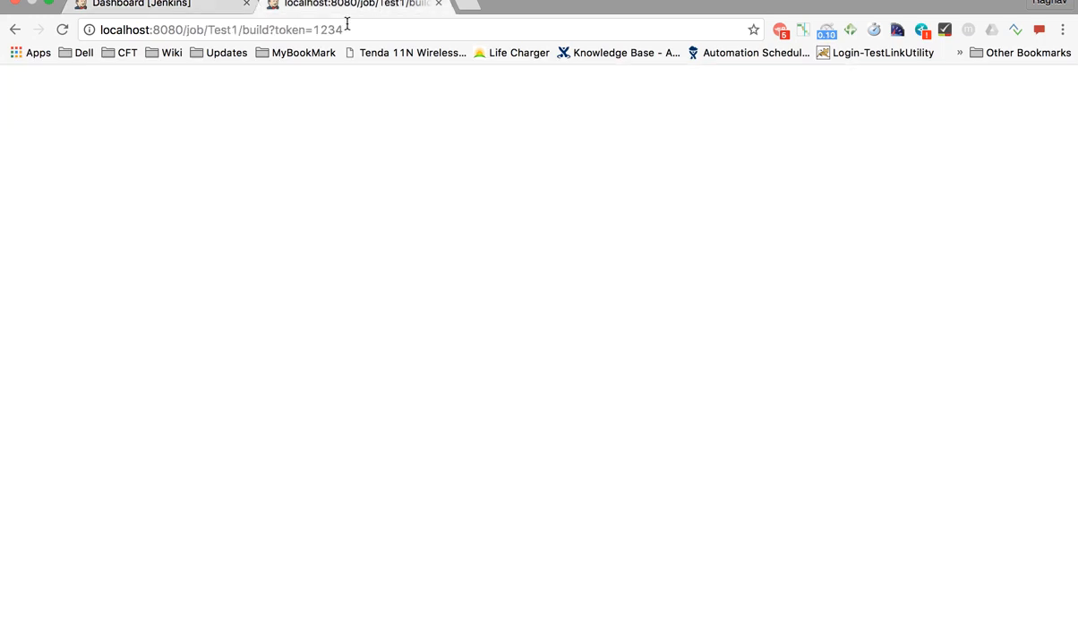
left_click(204, 5)
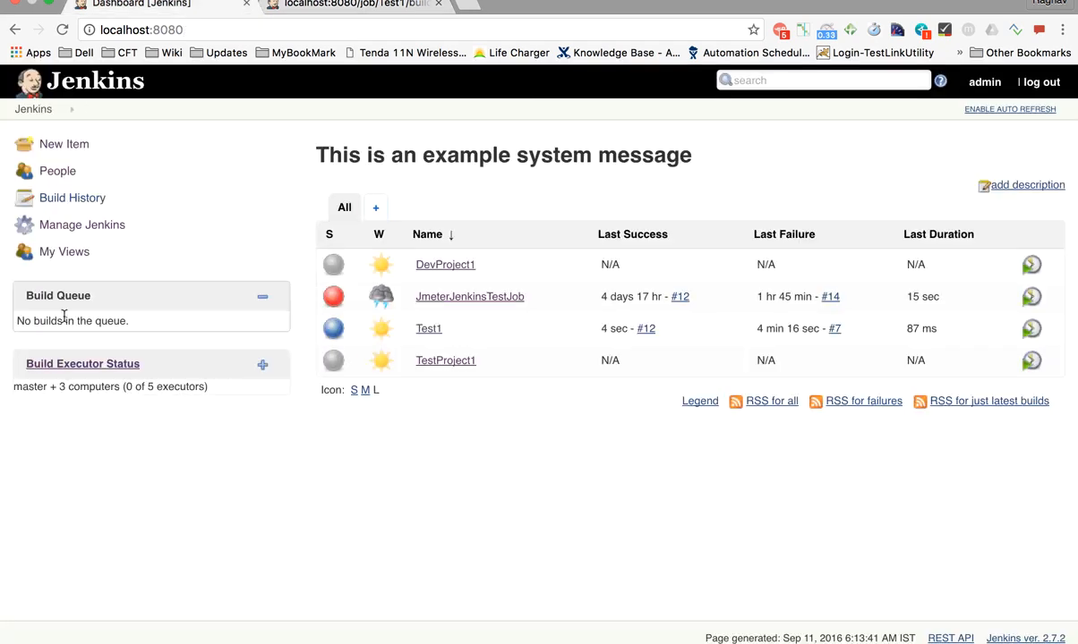
left_click(353, 6)
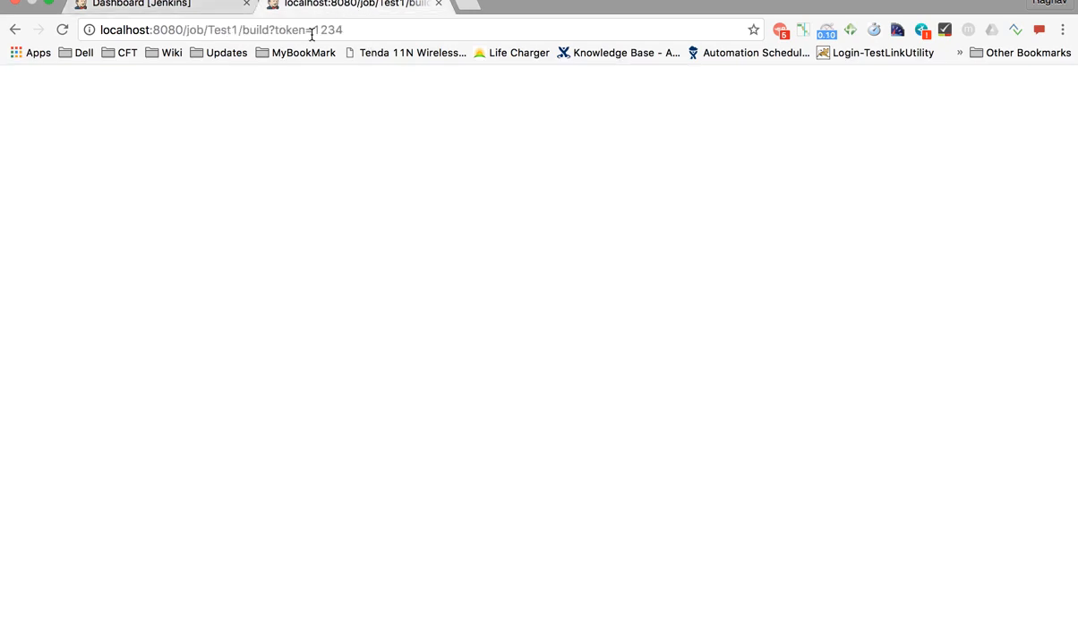
left_click(187, 5)
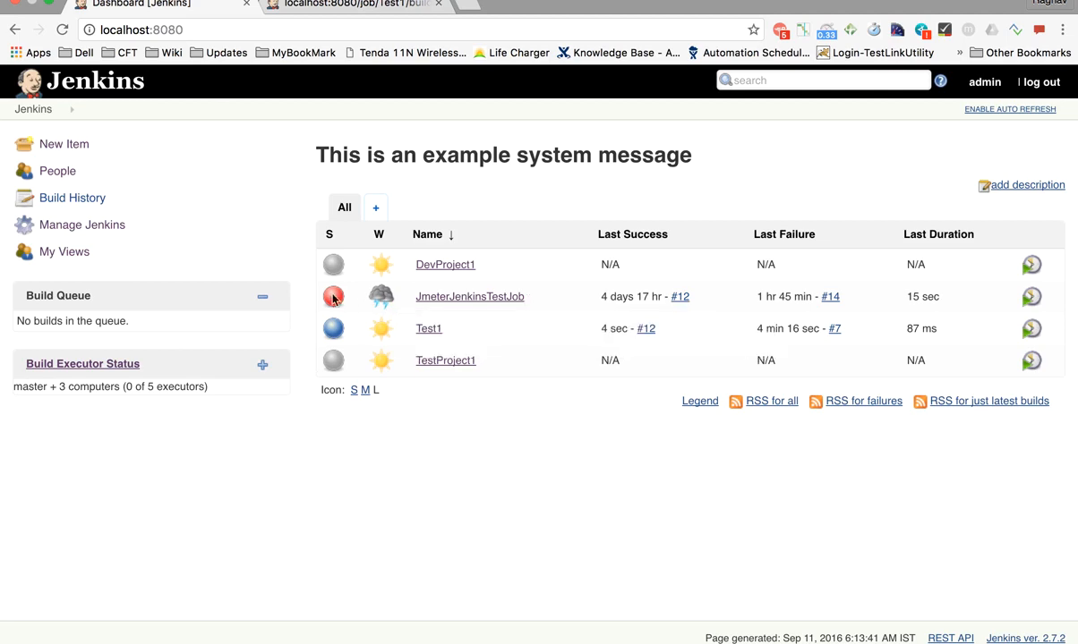
Add 'Step 3 : How to chain job executions' to the notes and return to Jenkins
key("ctrl+Left")
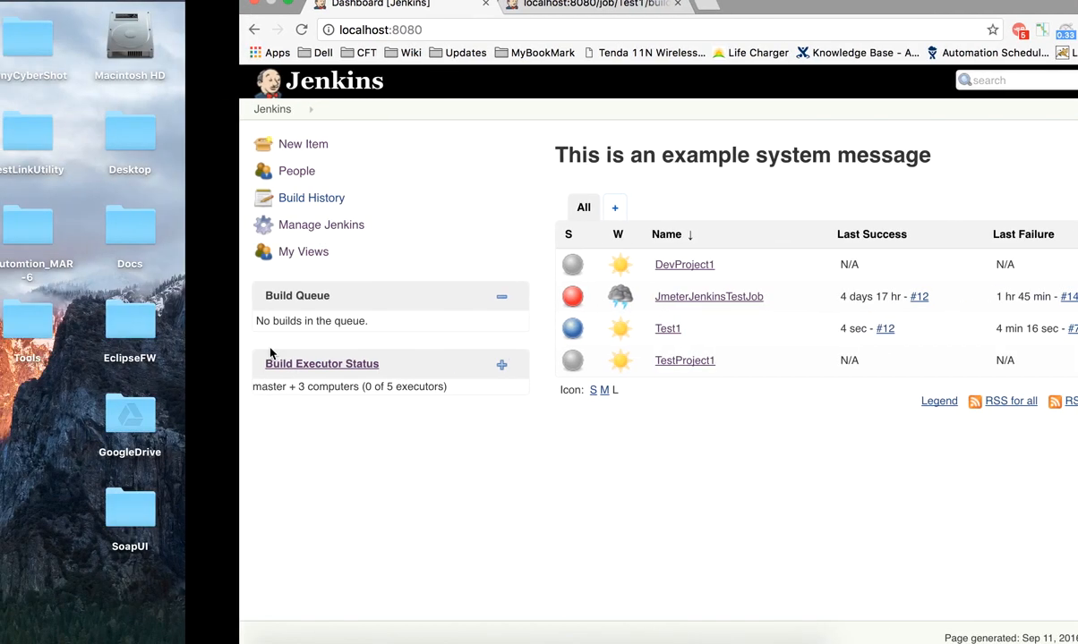
key("Return")
key("Return")
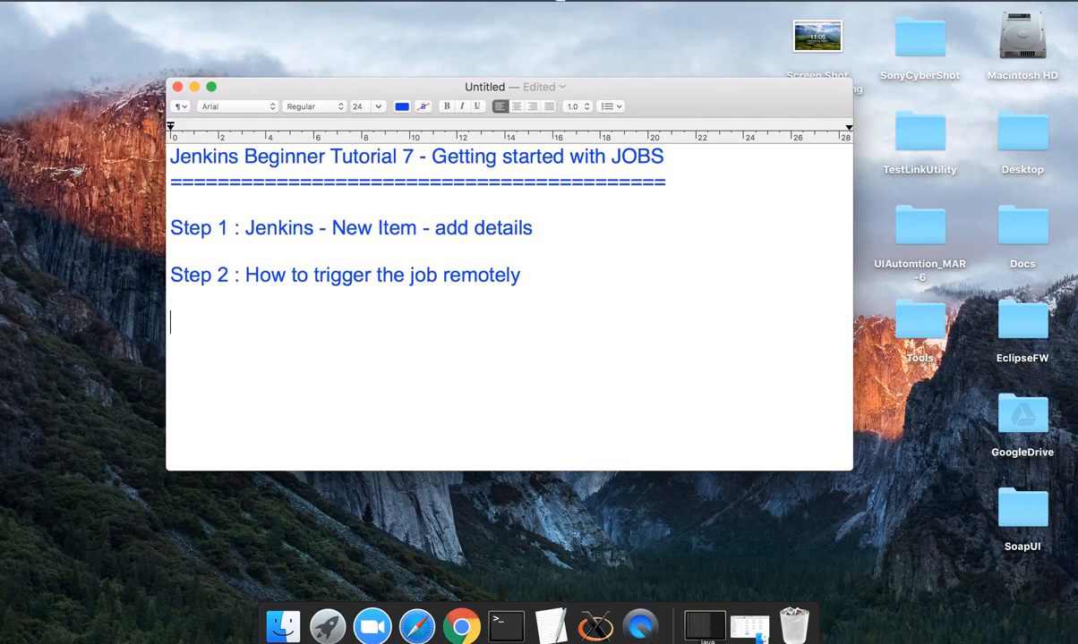
type("Step 3 ")
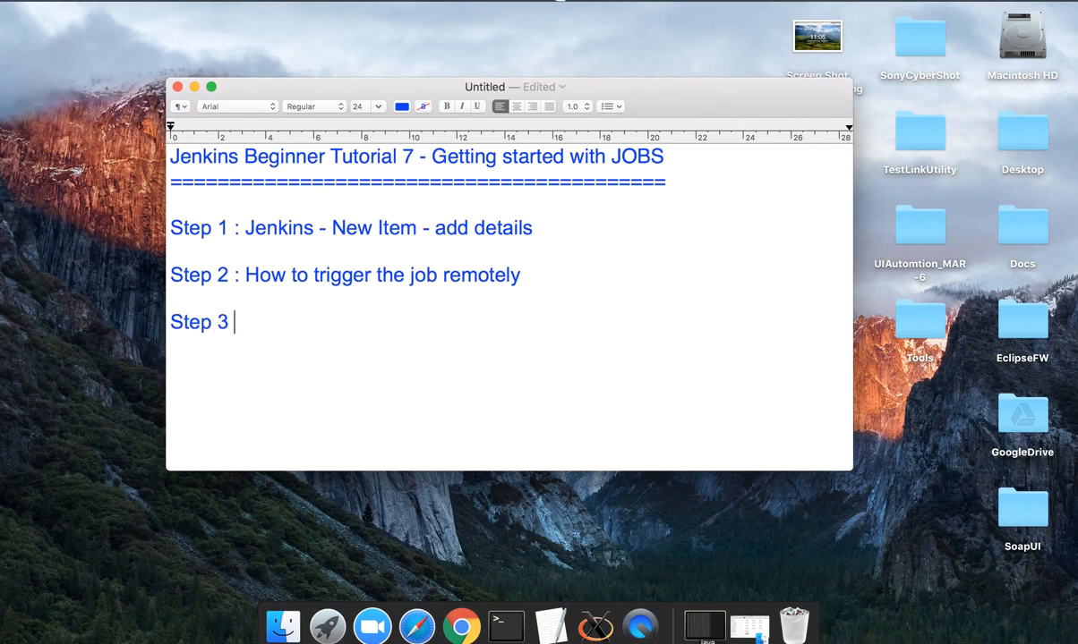
type(": How to ch")
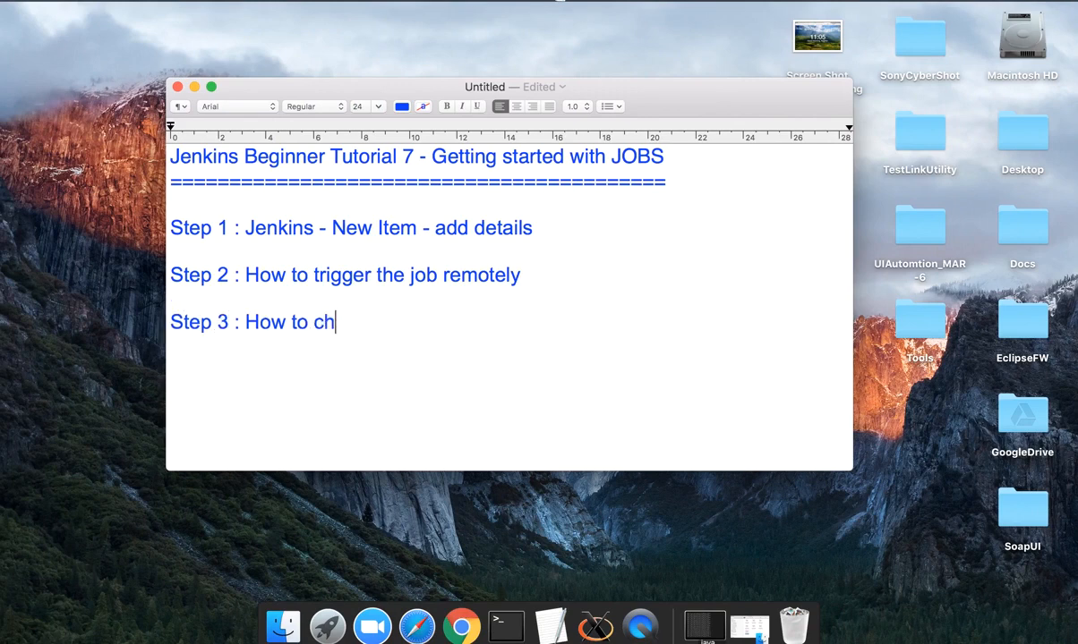
type("ain job ")
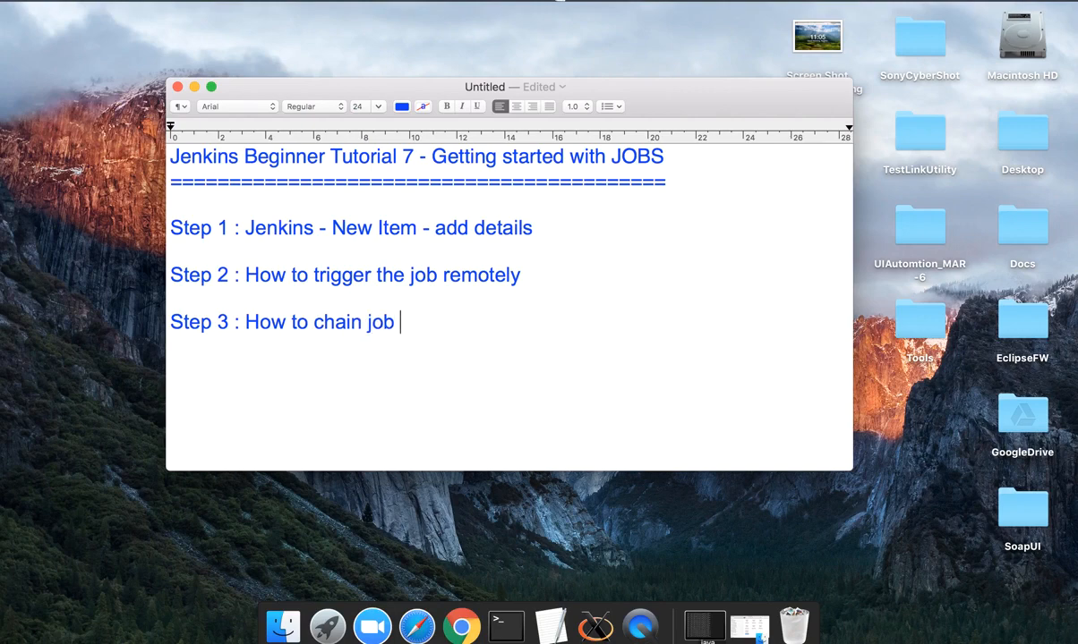
type("executions")
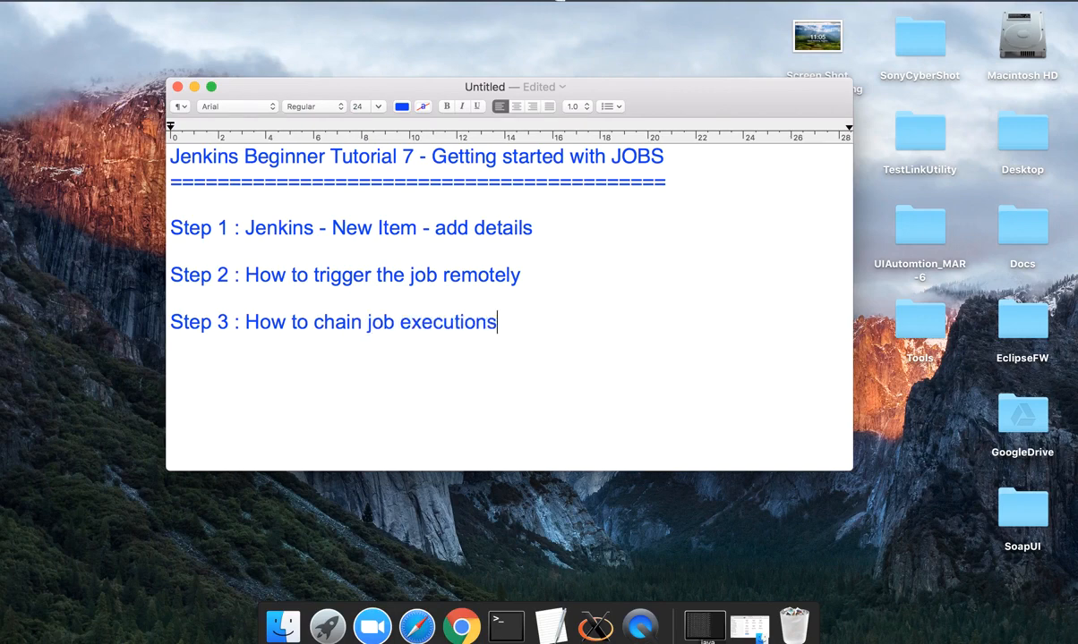
key("ctrl+Right")
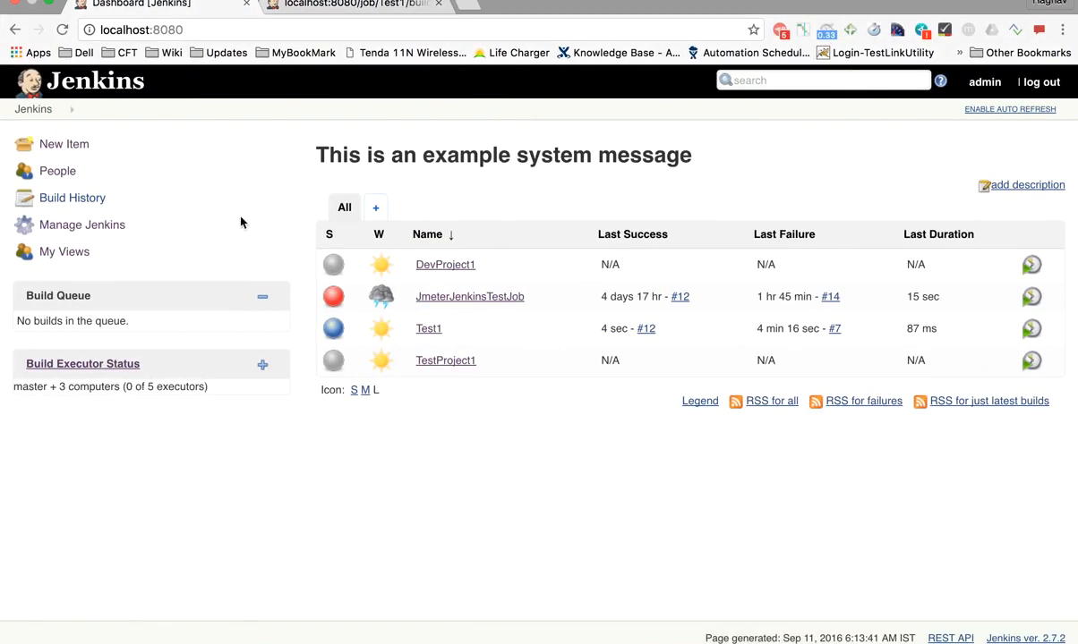
Create a new freestyle project named Test2
left_click(65, 145)
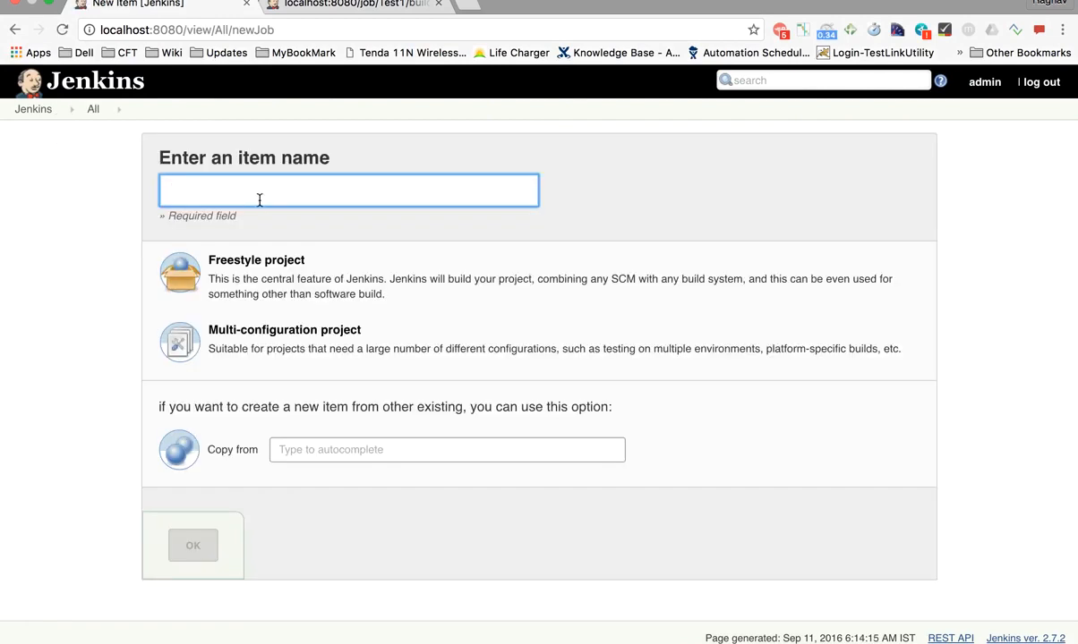
type("Test")
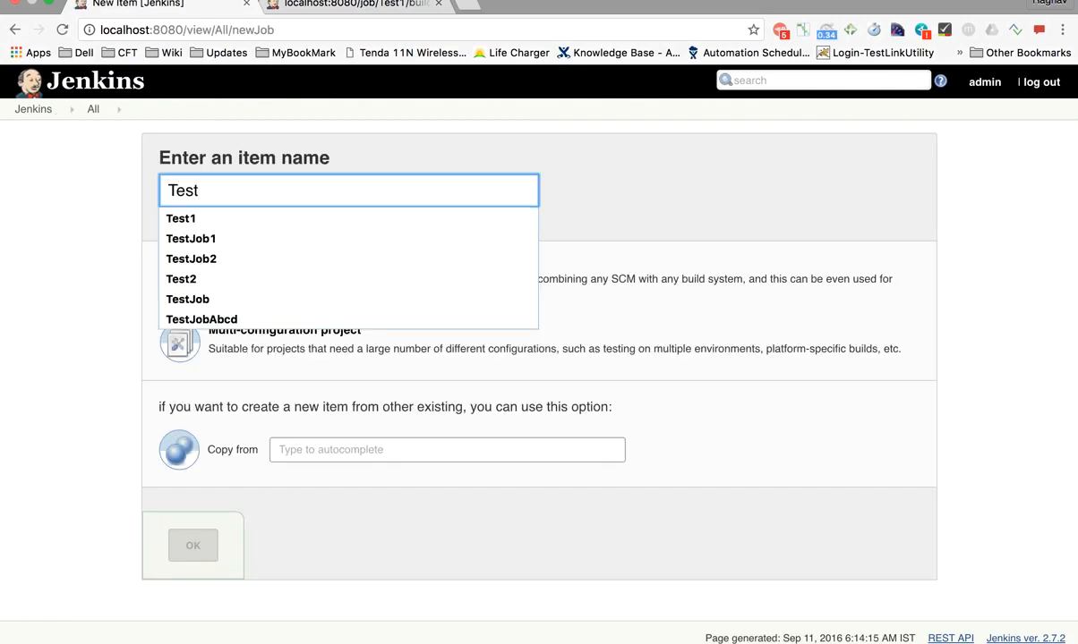
type("2")
left_click(40, 276)
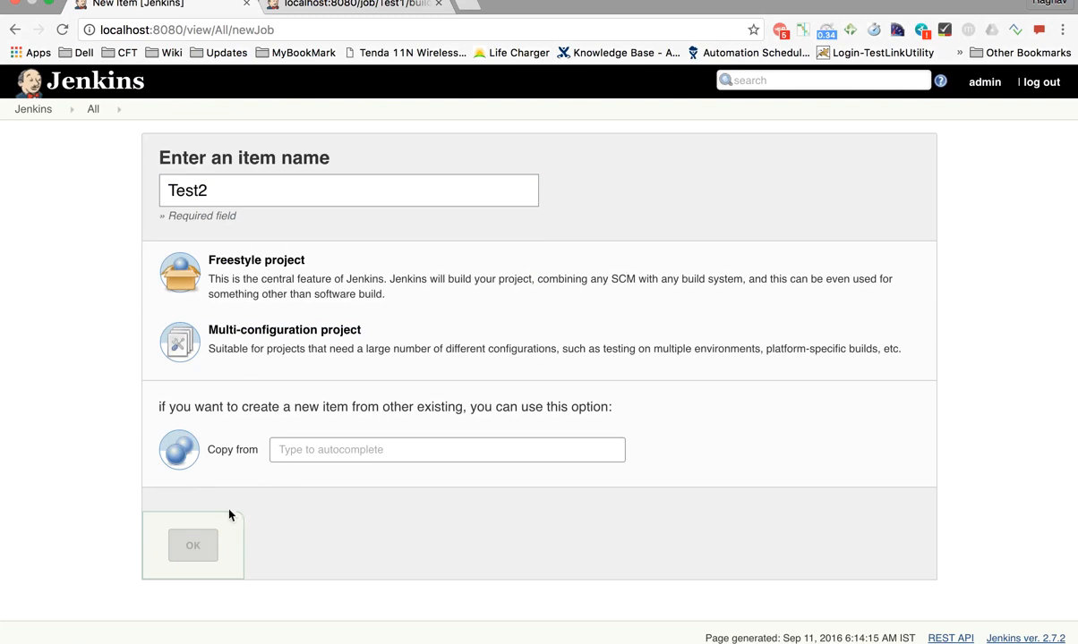
left_click(227, 260)
left_click(196, 555)
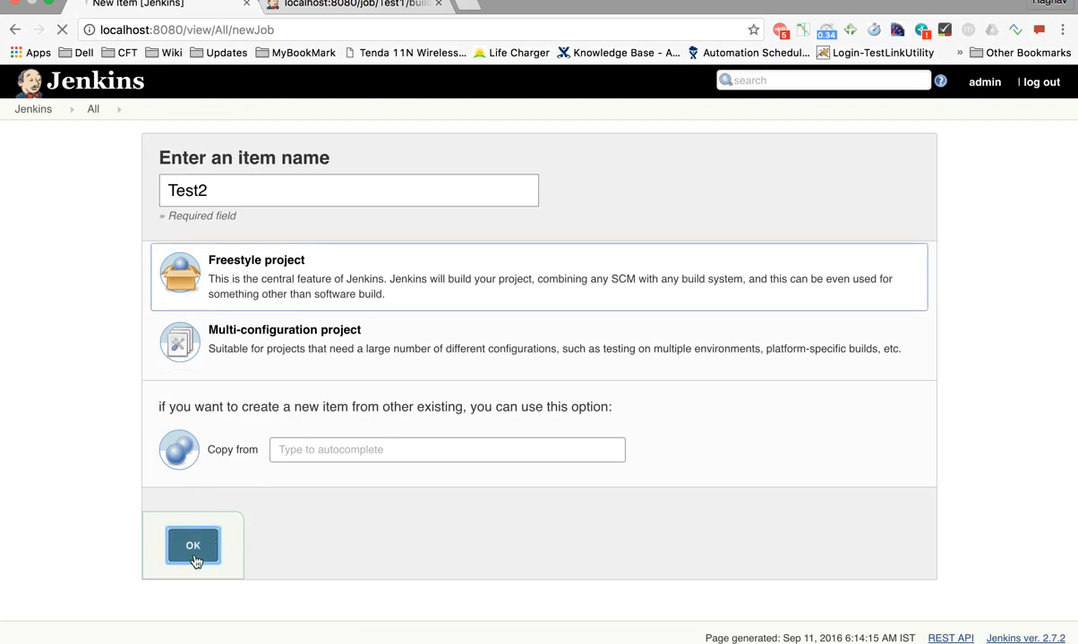
Add an Execute shell build step running pwd, then apply and save Test2
scroll(278, 318, "down", 5)
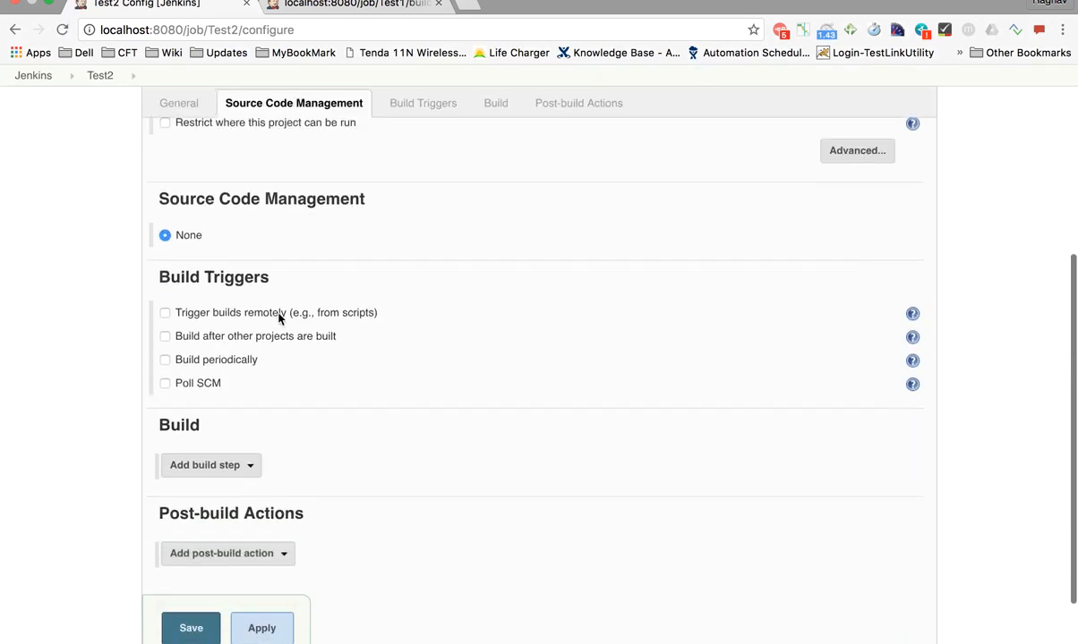
left_click(490, 105)
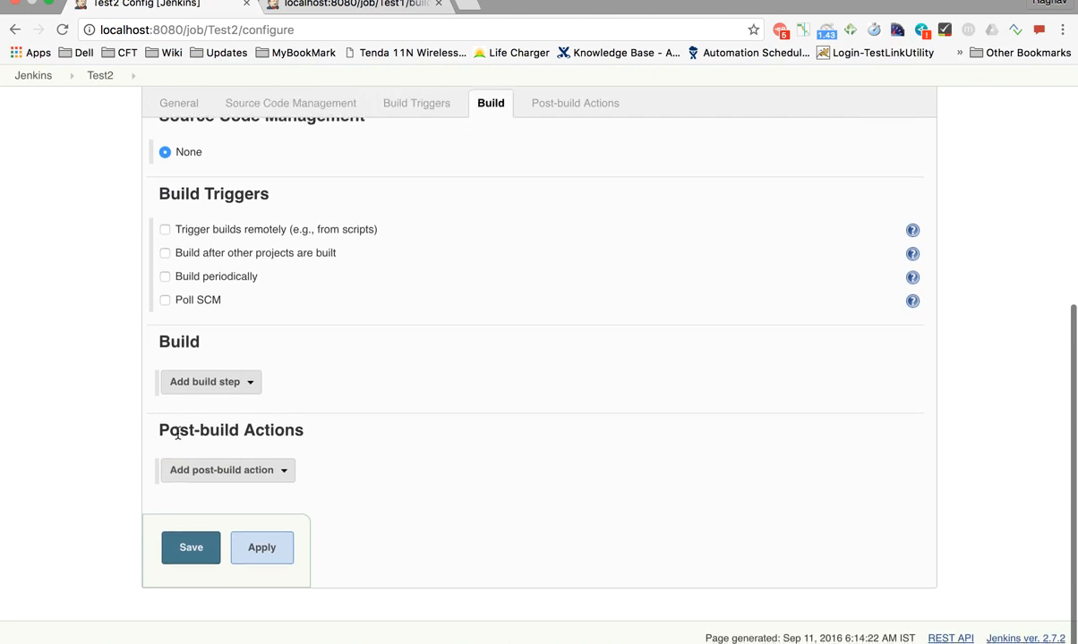
left_click(227, 380)
left_click(231, 426)
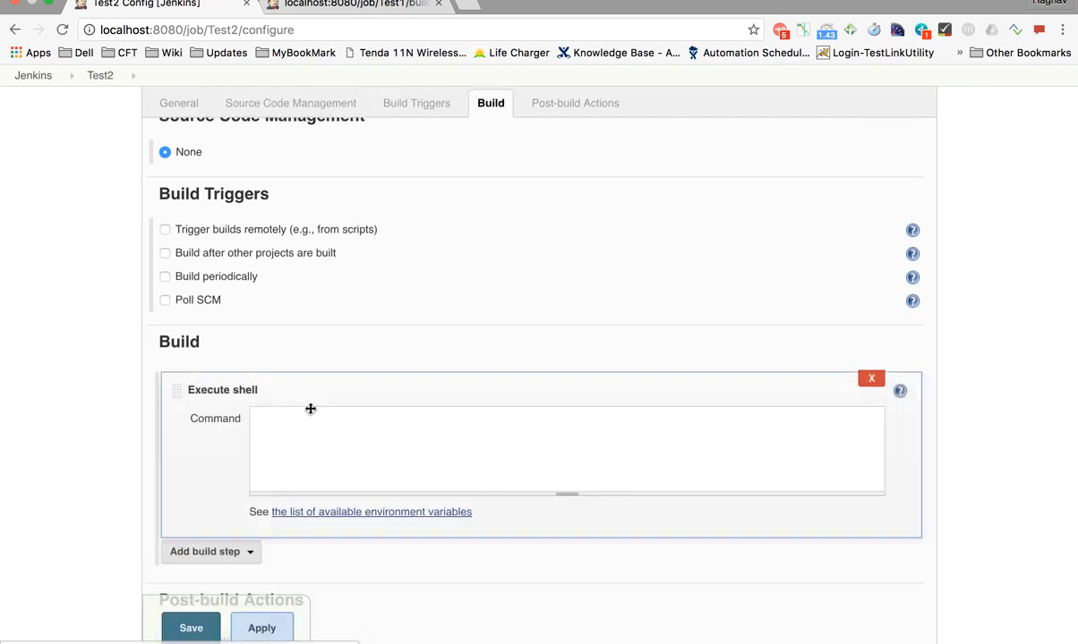
left_click(295, 434)
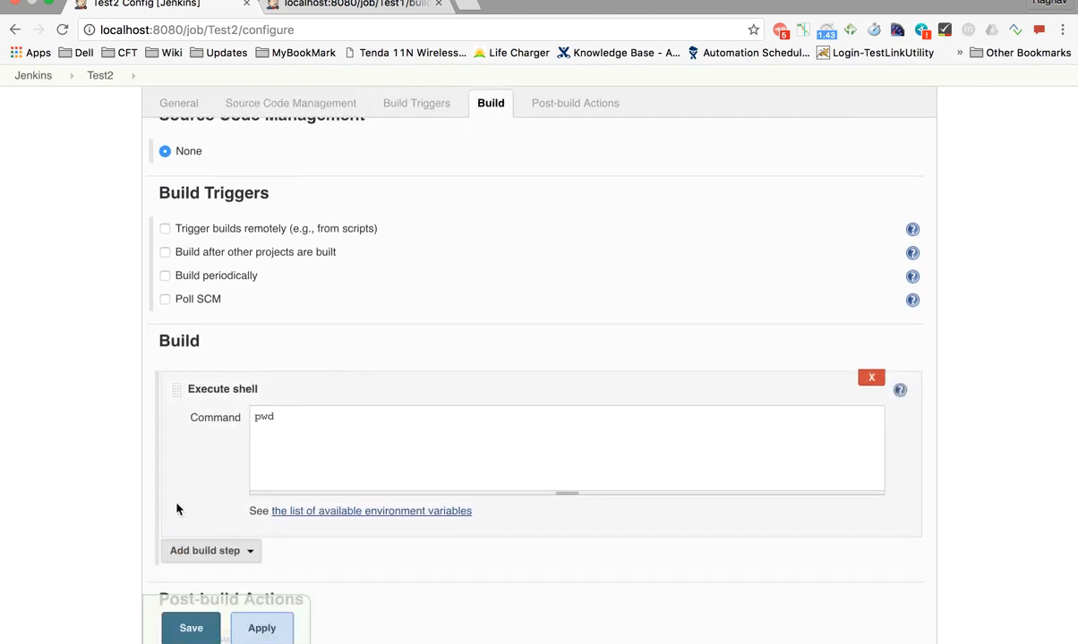
scroll(197, 537, "down", 1)
left_click(256, 630)
left_click(191, 628)
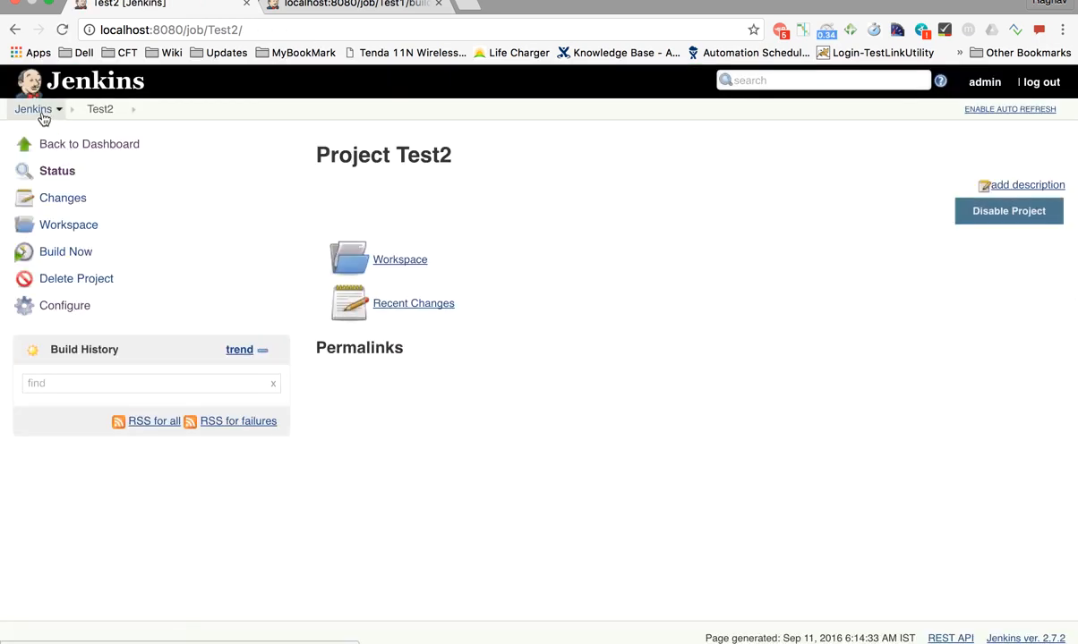
Create a new freestyle project named Test3
left_click(42, 111)
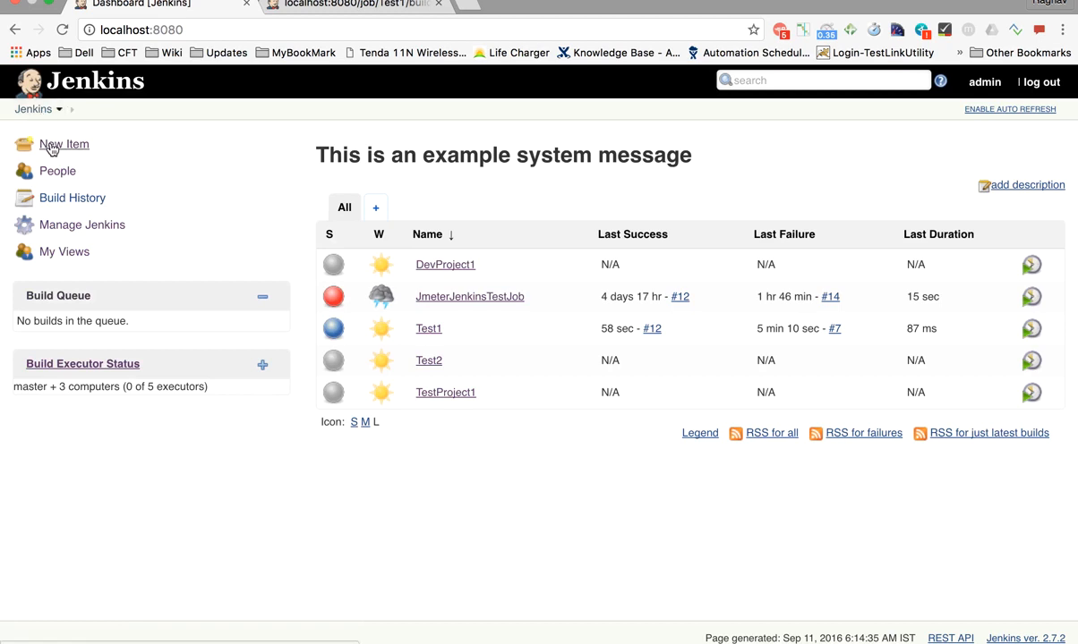
left_click(46, 144)
type("Tes")
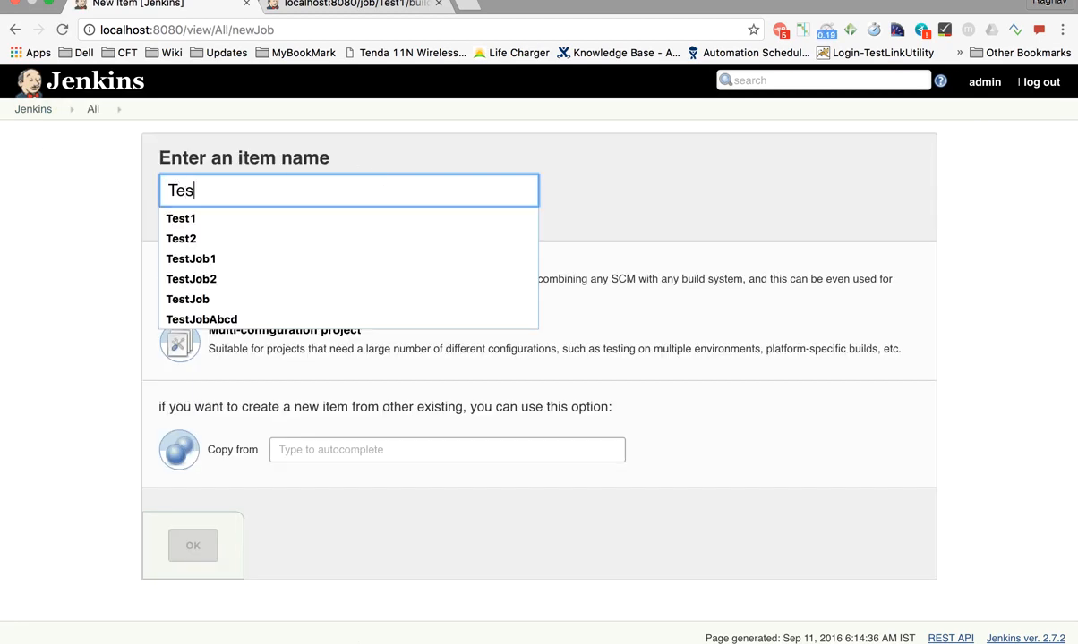
type("t3")
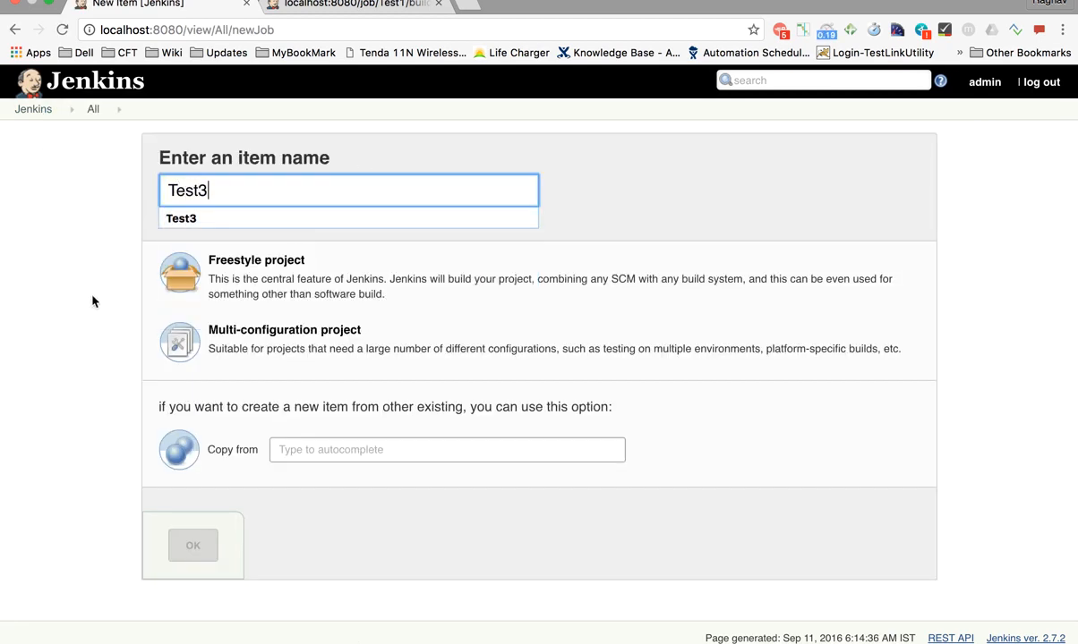
left_click(219, 294)
left_click(189, 542)
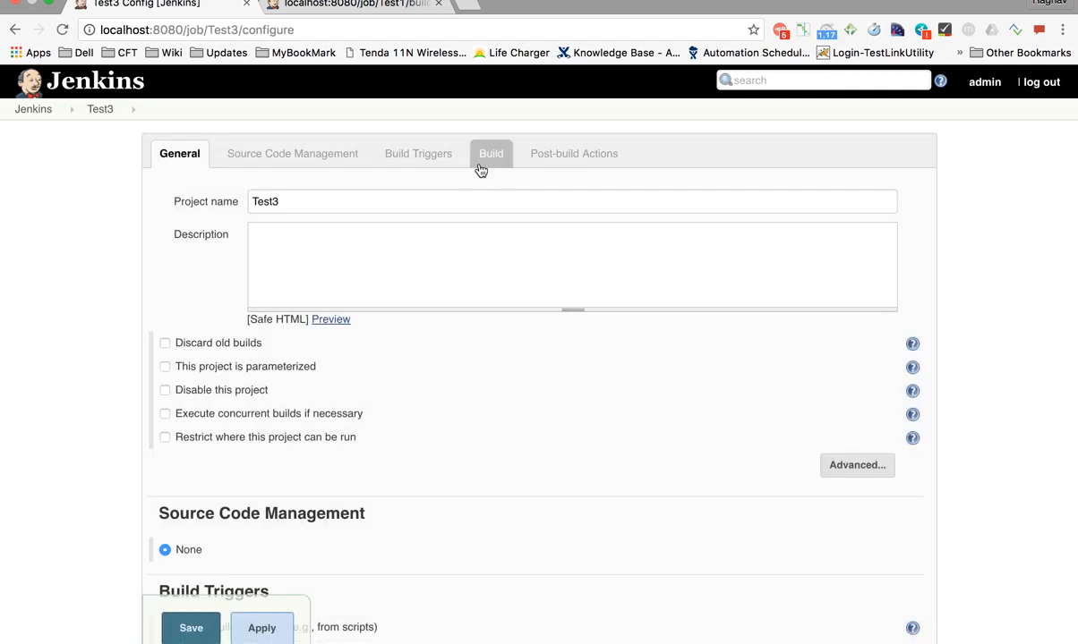
Add an Execute shell build step running pwd, save Test3, and return to the dashboard
left_click(489, 158)
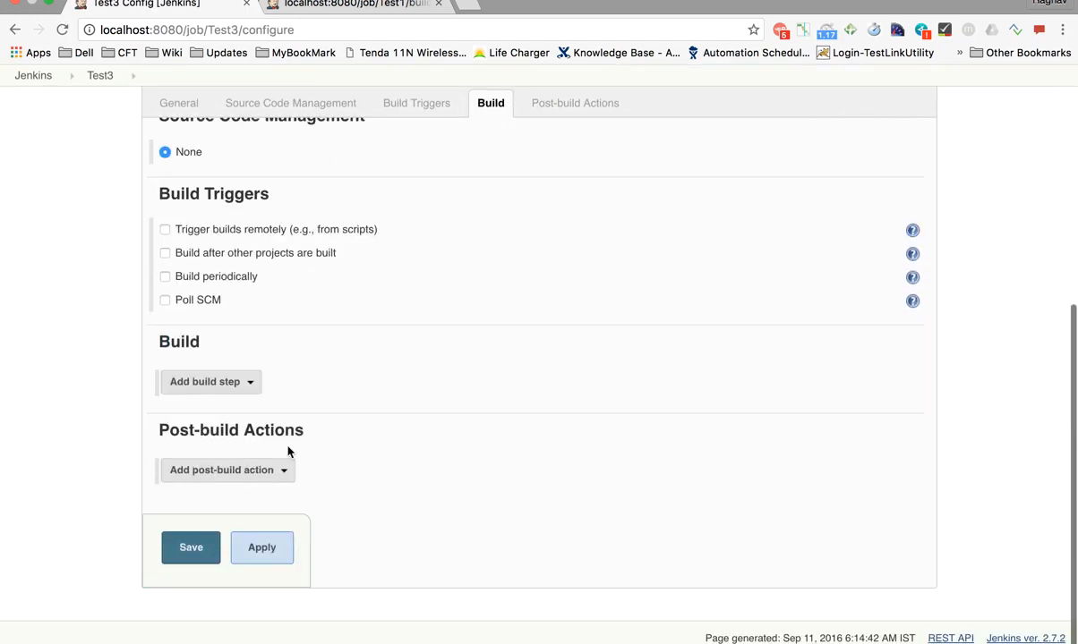
left_click(205, 382)
left_click(215, 426)
left_click(294, 419)
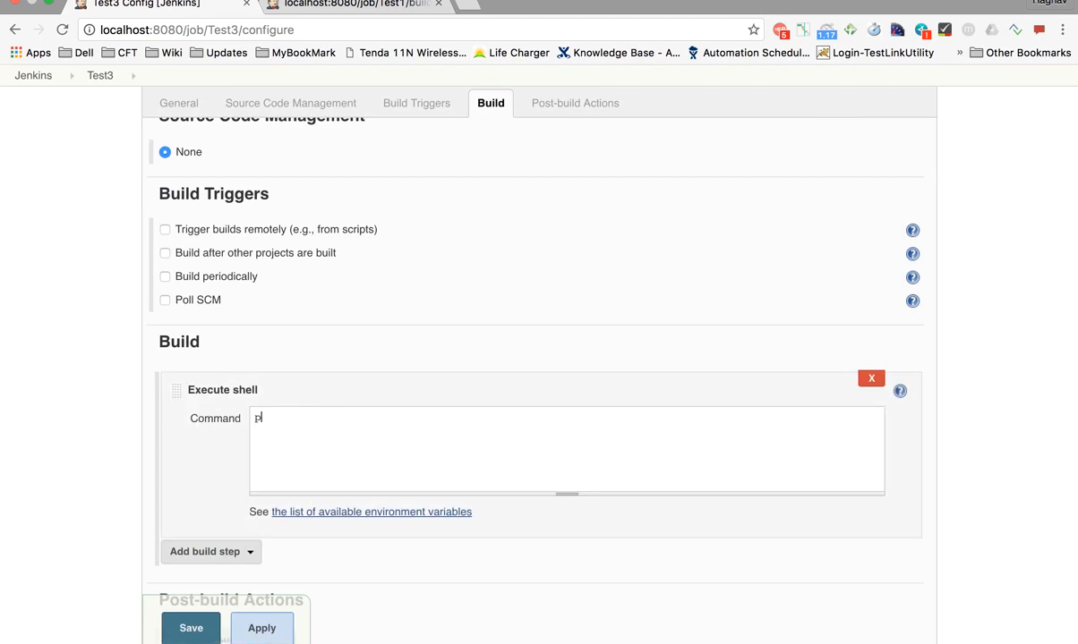
left_click(261, 627)
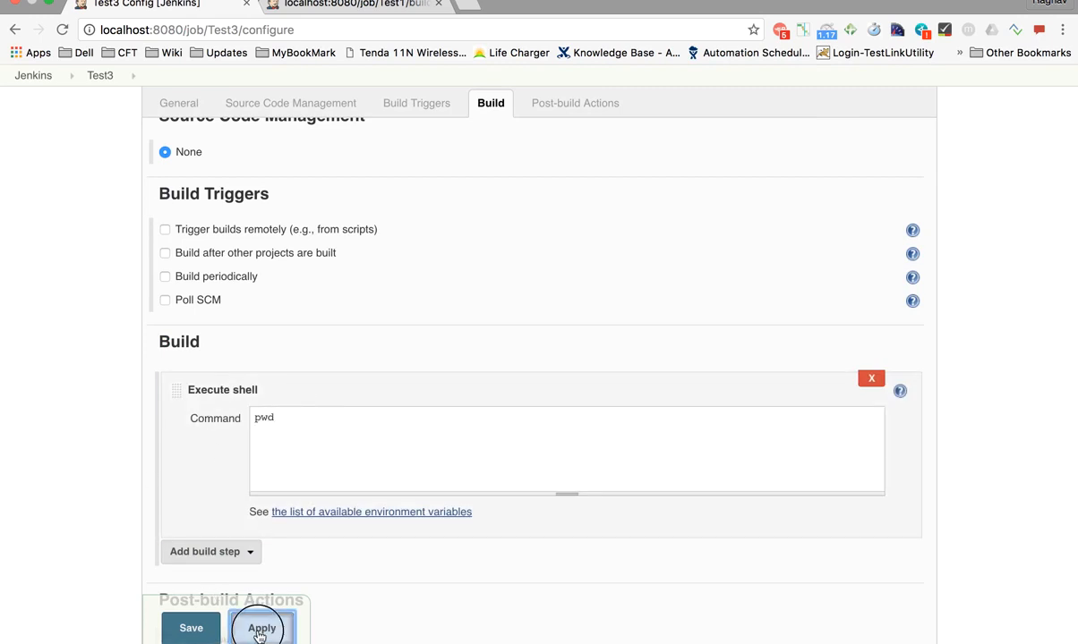
left_click(191, 627)
left_click(30, 110)
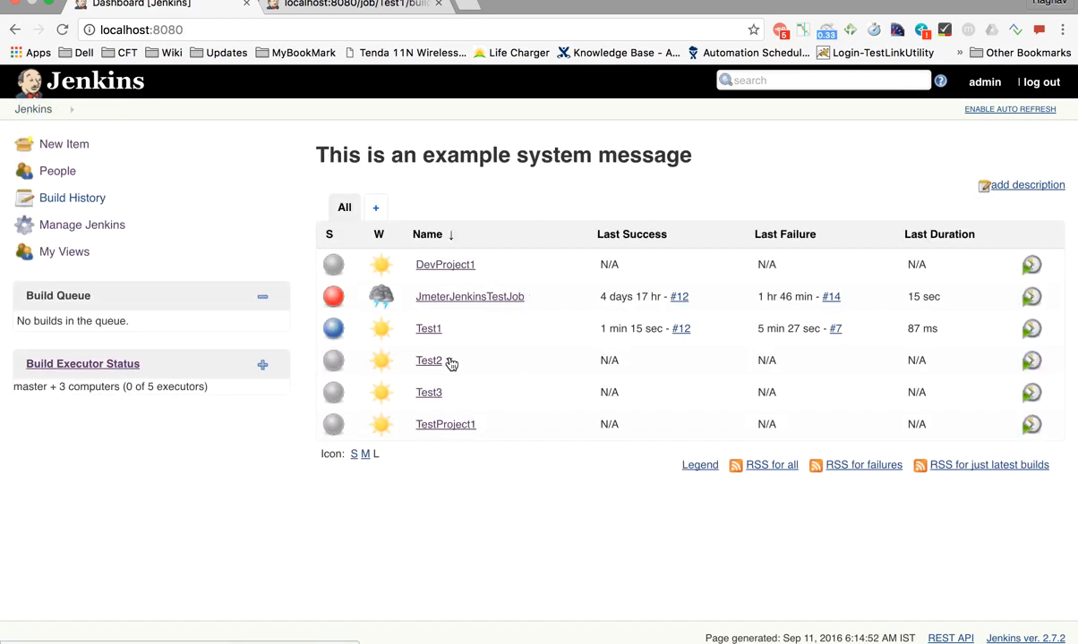
In Test2's configuration, enable the 'Build after other projects are built' trigger
mouse_move(446, 396)
mouse_move(448, 367)
left_click(449, 362)
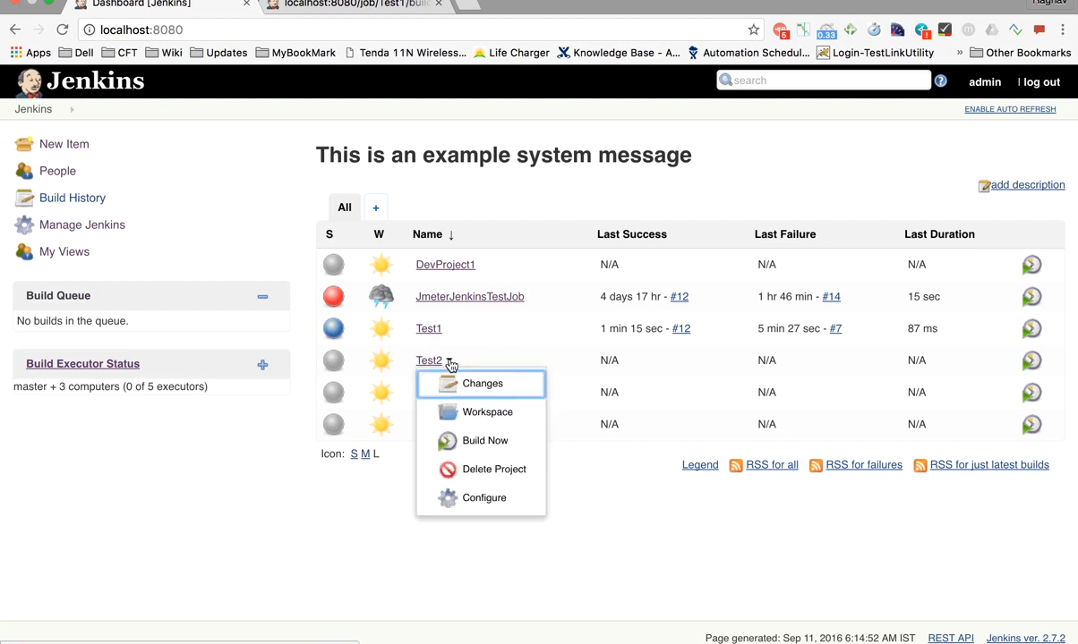
left_click(474, 501)
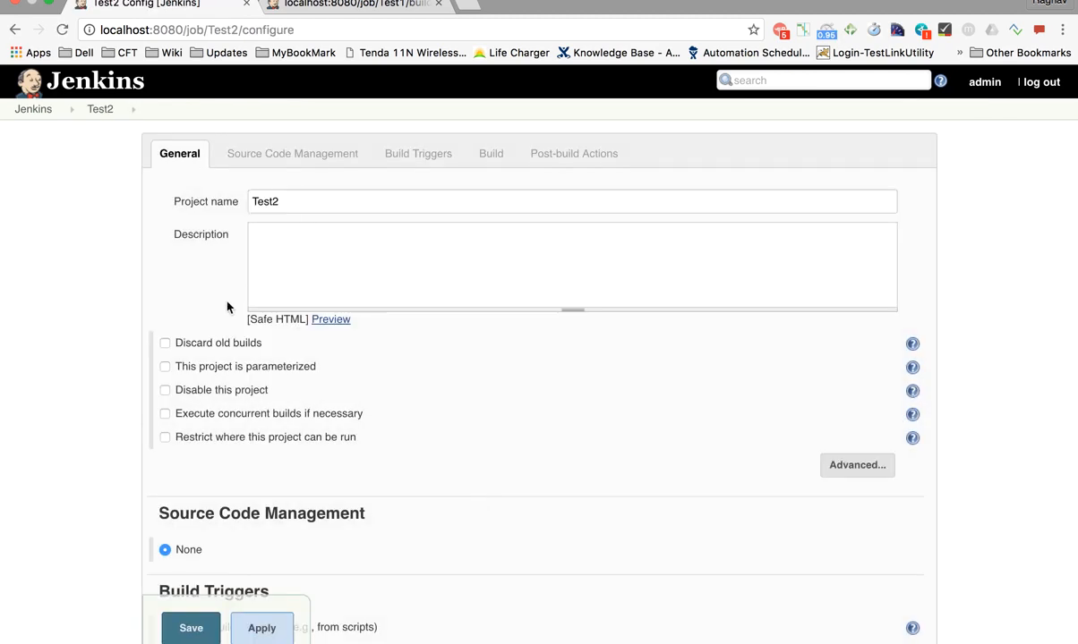
left_click(423, 160)
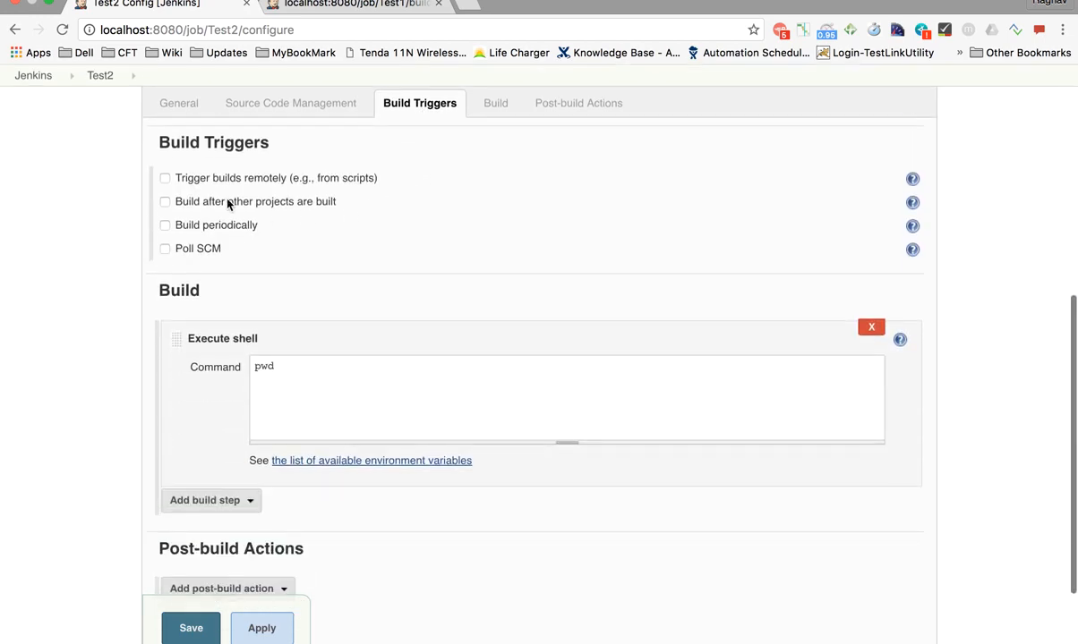
scroll(185, 215, "up", 5)
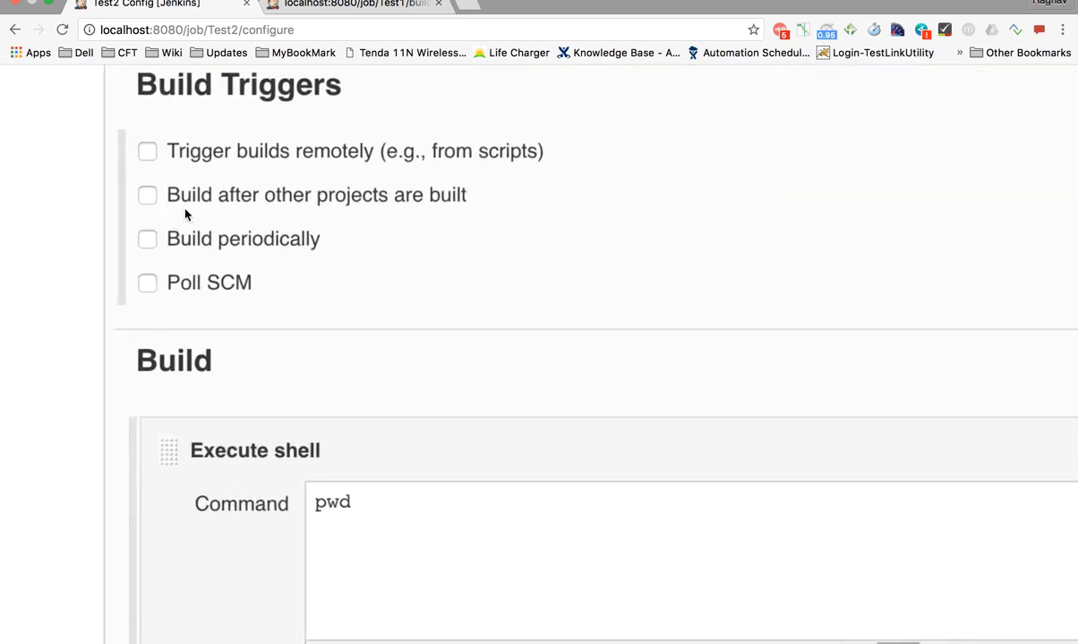
scroll(185, 215, "up", 1)
left_click(143, 221)
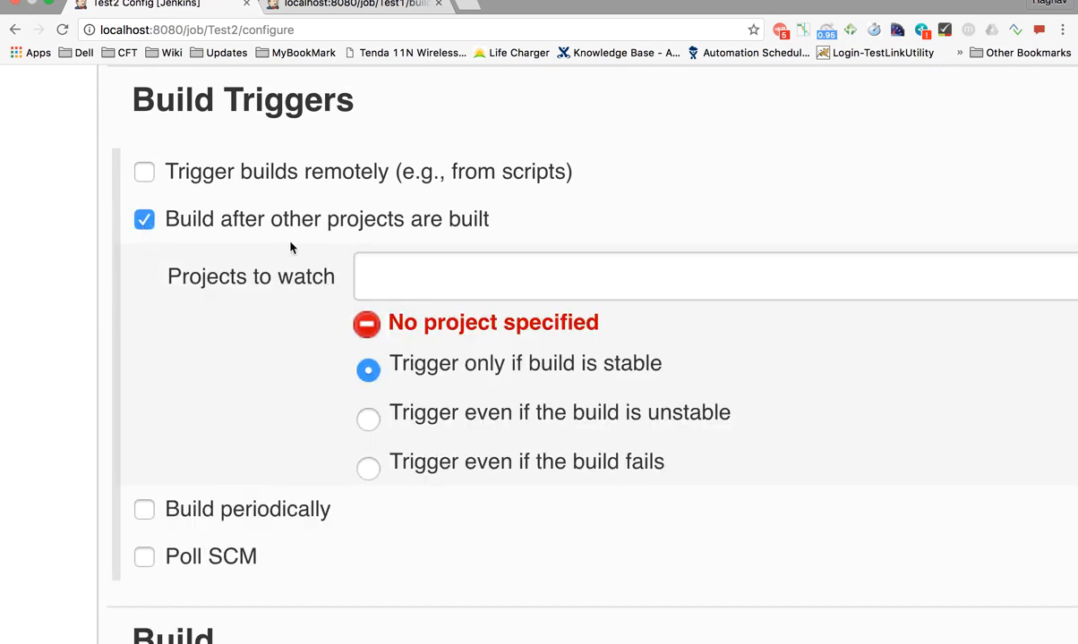
Set Projects to watch to Test1 only, removing the accidentally added Test3 entry
left_click(383, 278)
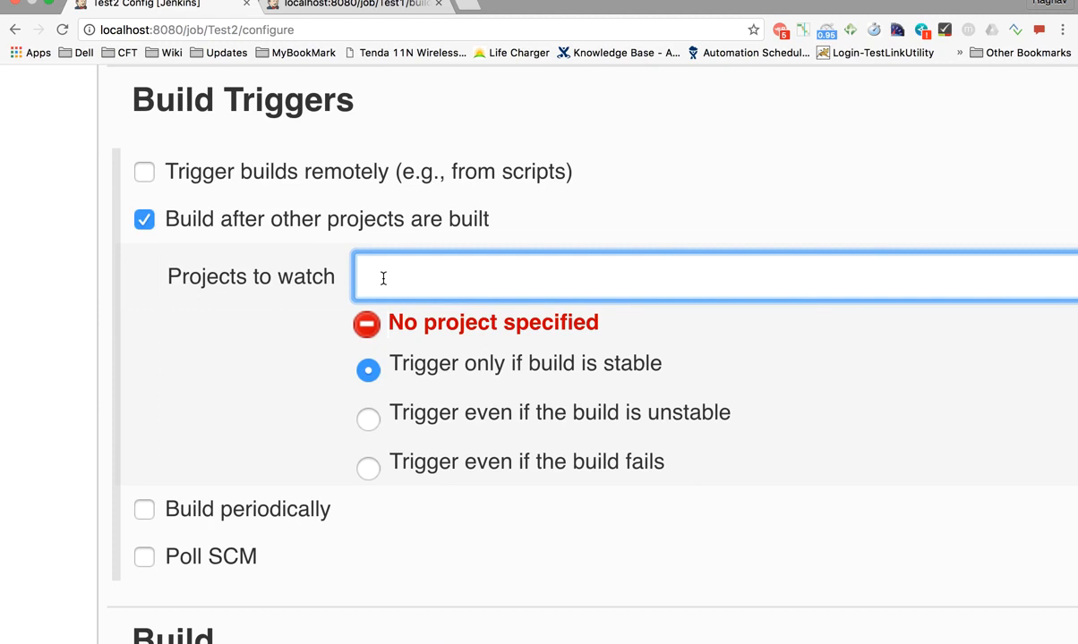
type("Test")
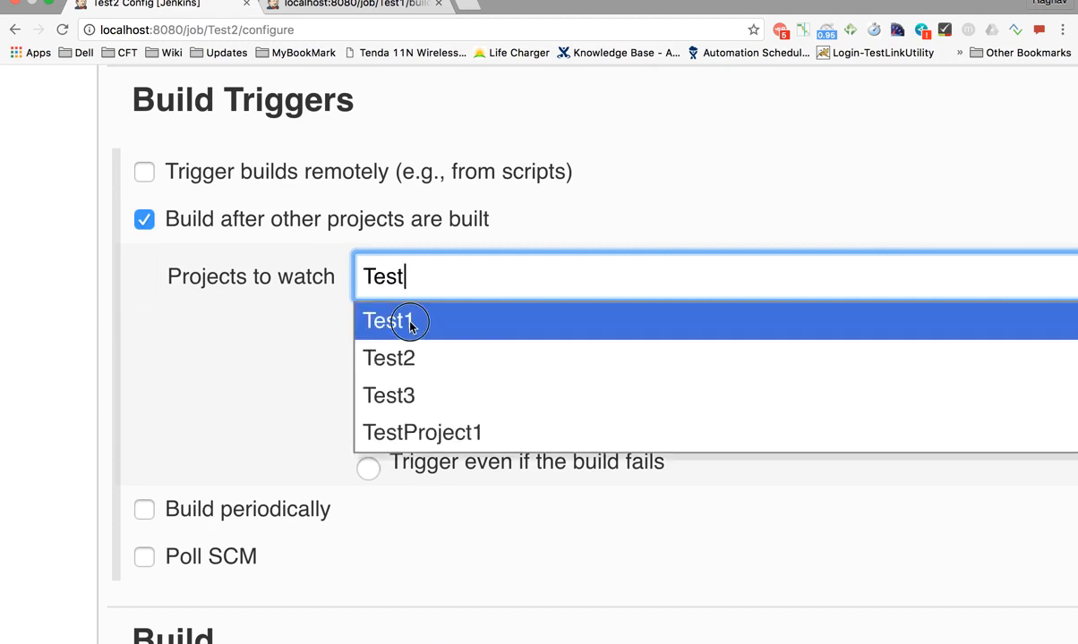
left_click(410, 322)
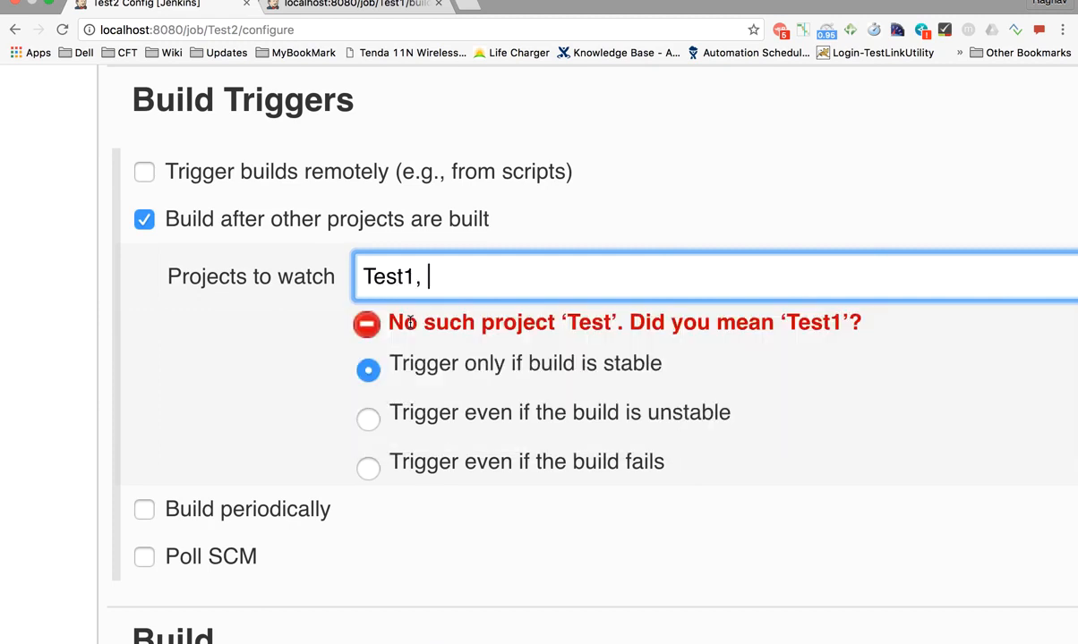
type("Test")
left_click(432, 397)
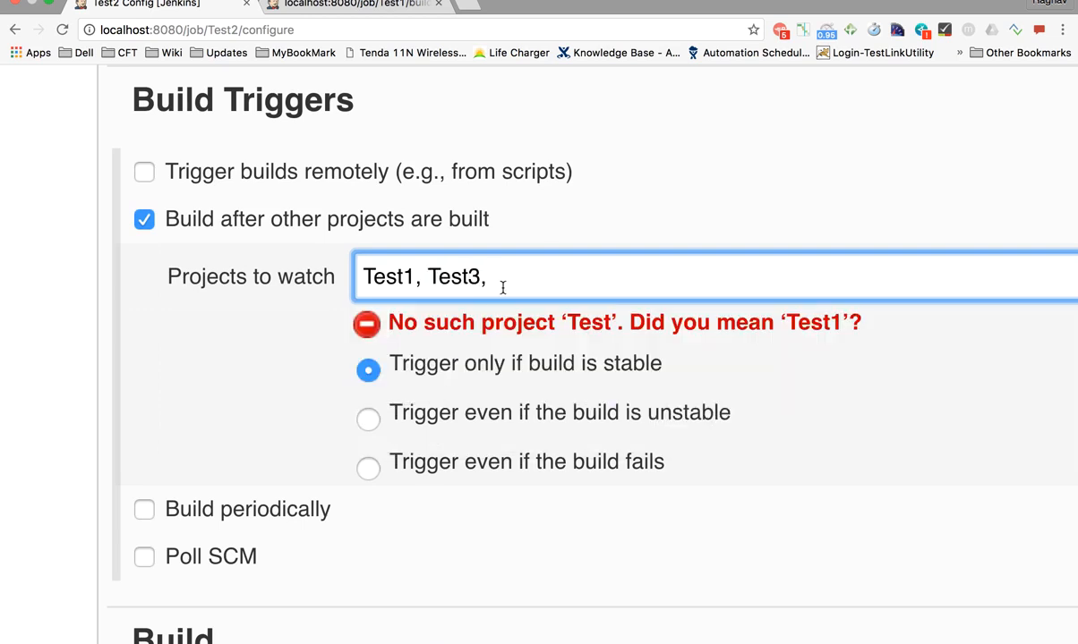
left_click_drag(497, 277, 415, 280)
key("BackSpace")
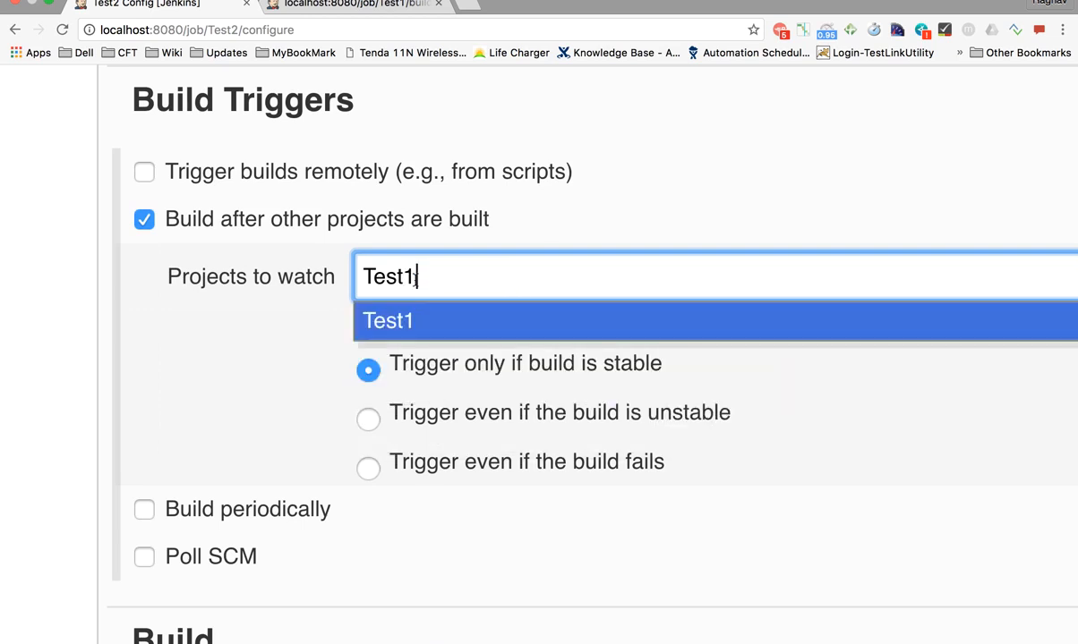
left_click(226, 346)
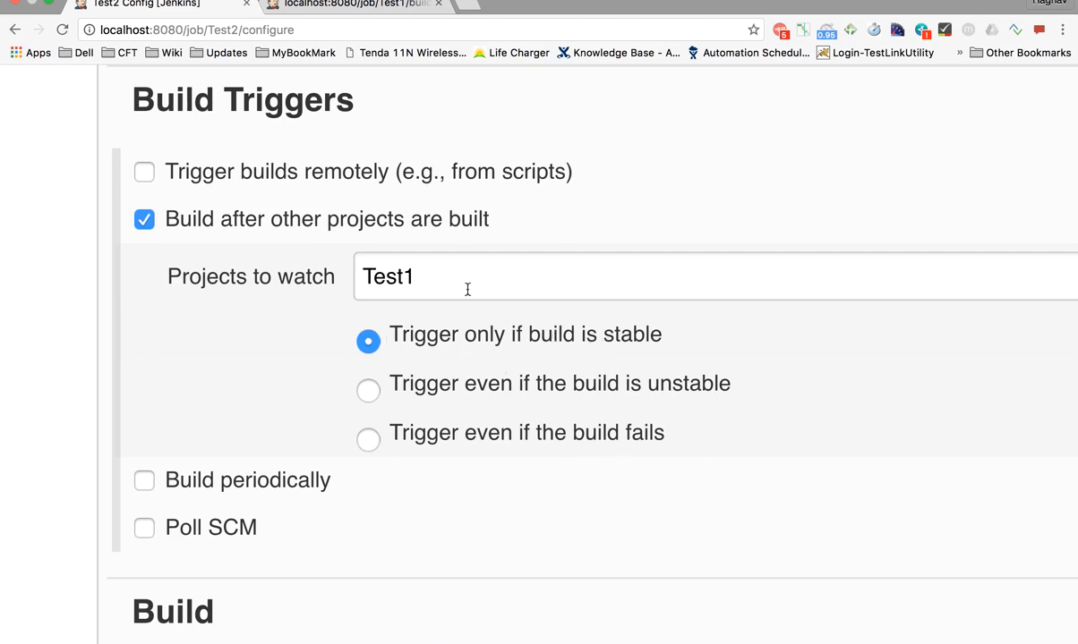
double_click(363, 276)
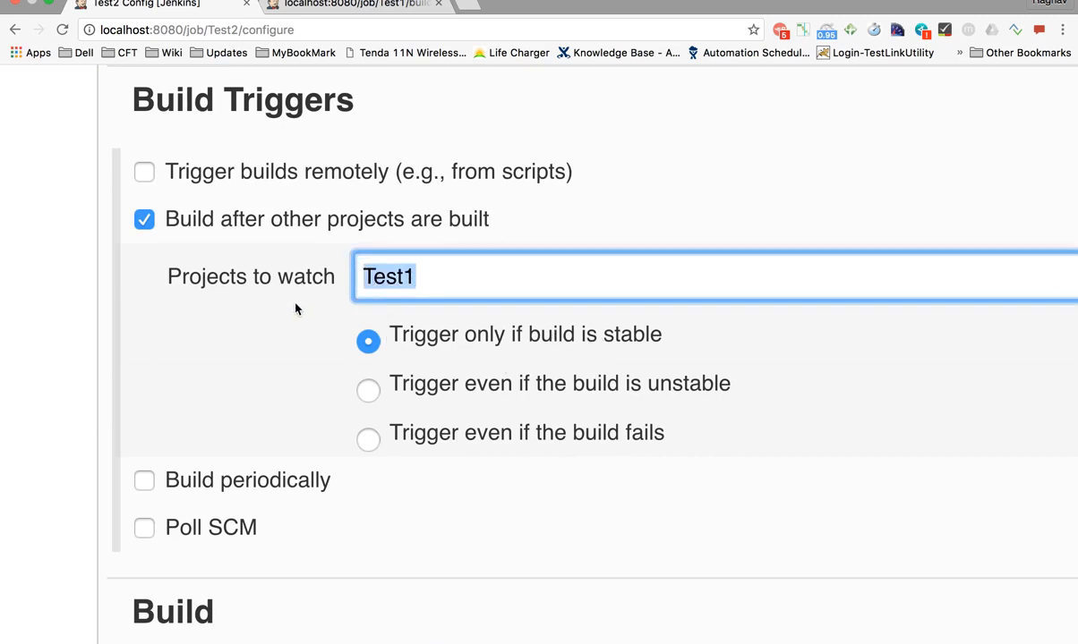
Reset the page zoom and apply Test2's build trigger settings
key("super+minus")
key("super+minus")
key("super+minus")
key("super+minus")
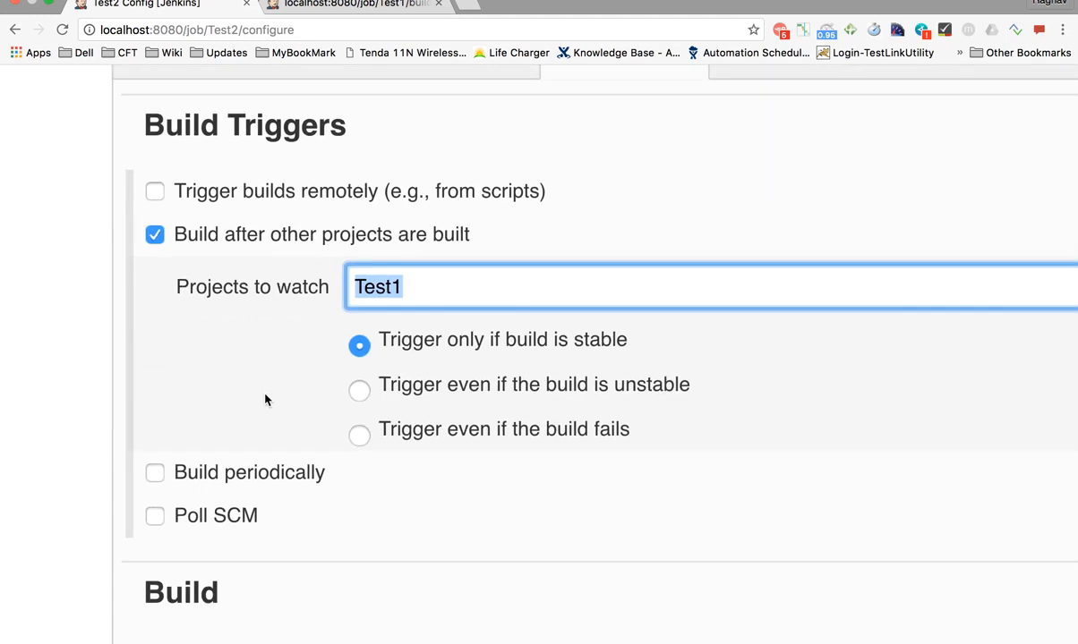
scroll(277, 395, "down", 2)
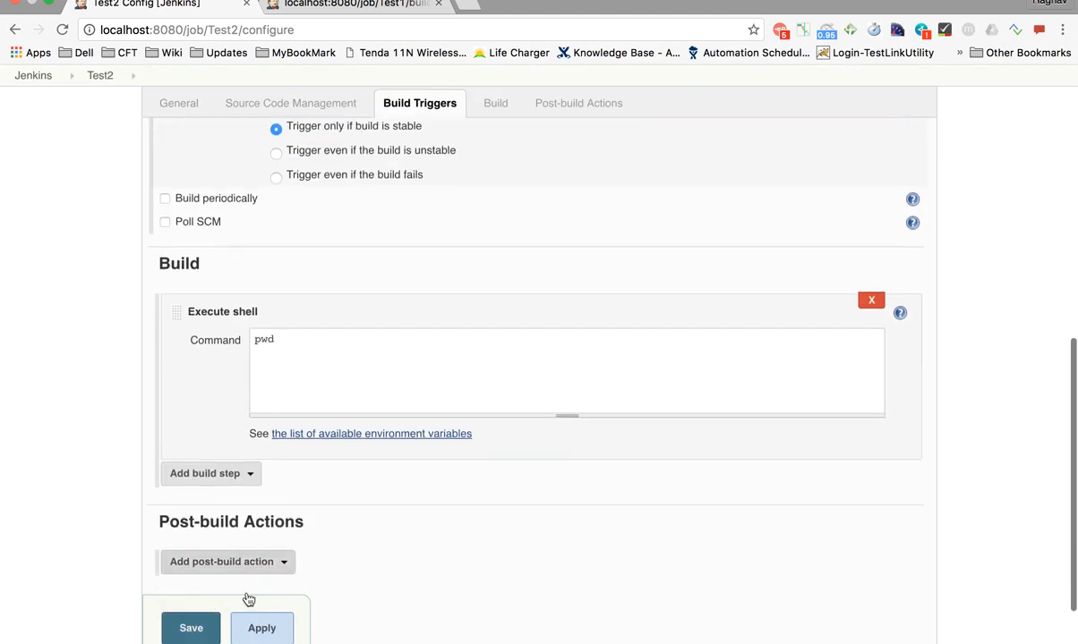
left_click(261, 629)
scroll(365, 311, "down", 2)
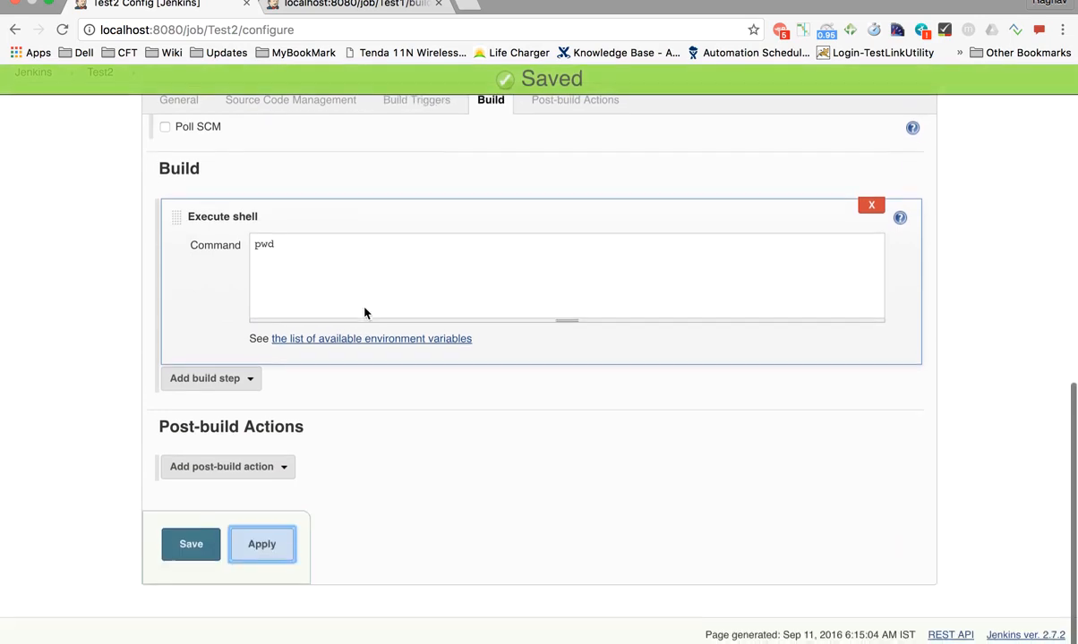
key("super+plus")
key("super+plus")
key("super+plus")
key("super+plus")
key("super+plus")
key("super+plus")
Add a 'Build other projects' post-build action to Test2
left_click(235, 482)
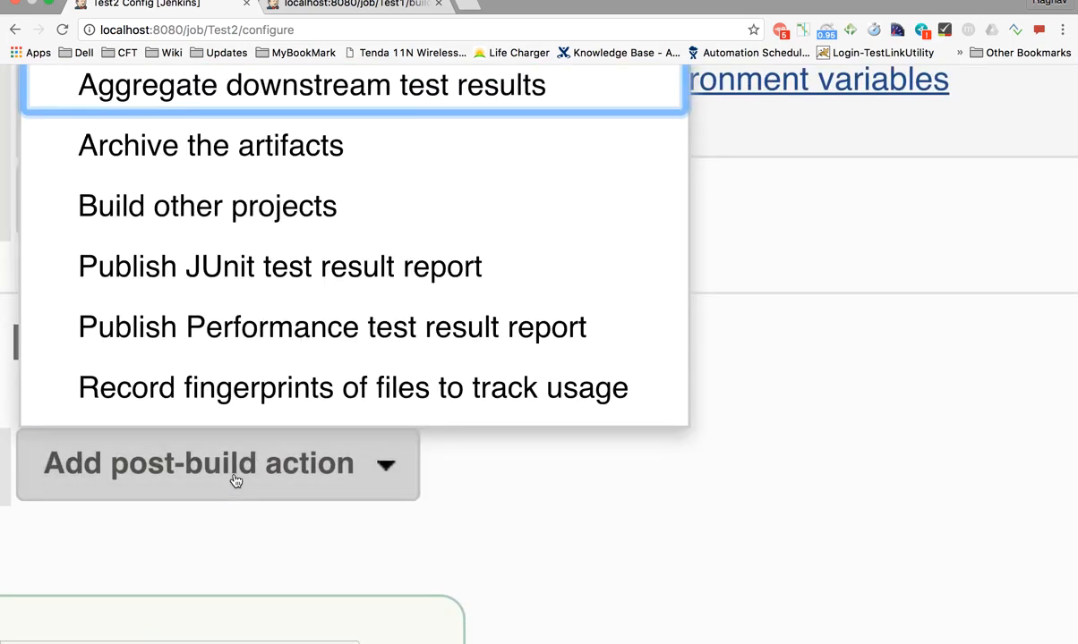
scroll(268, 268, "up", 1)
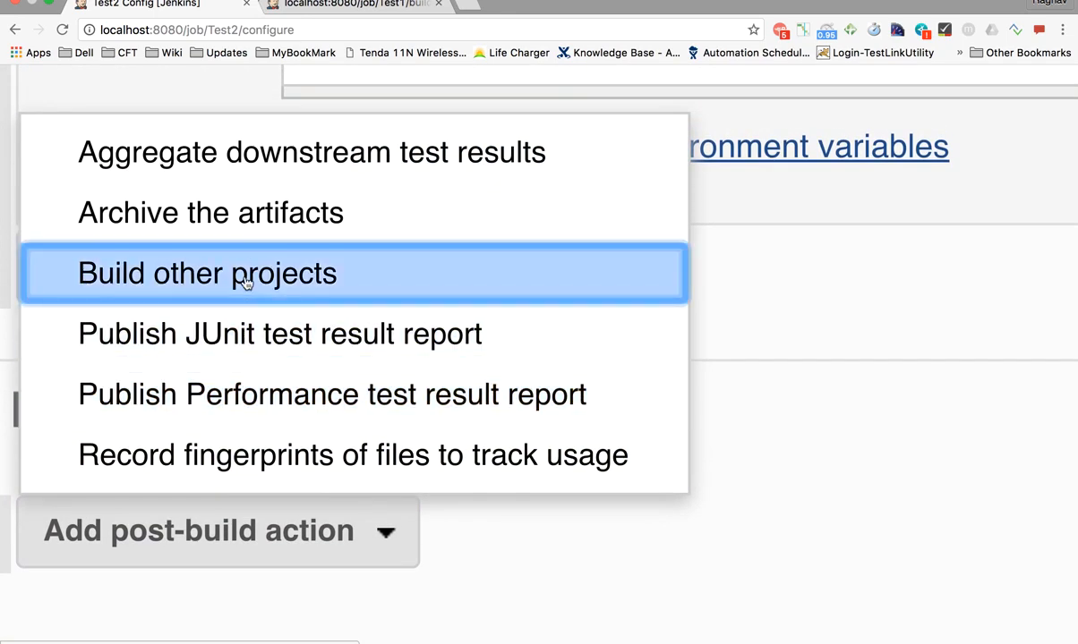
left_click(245, 273)
key("super+minus")
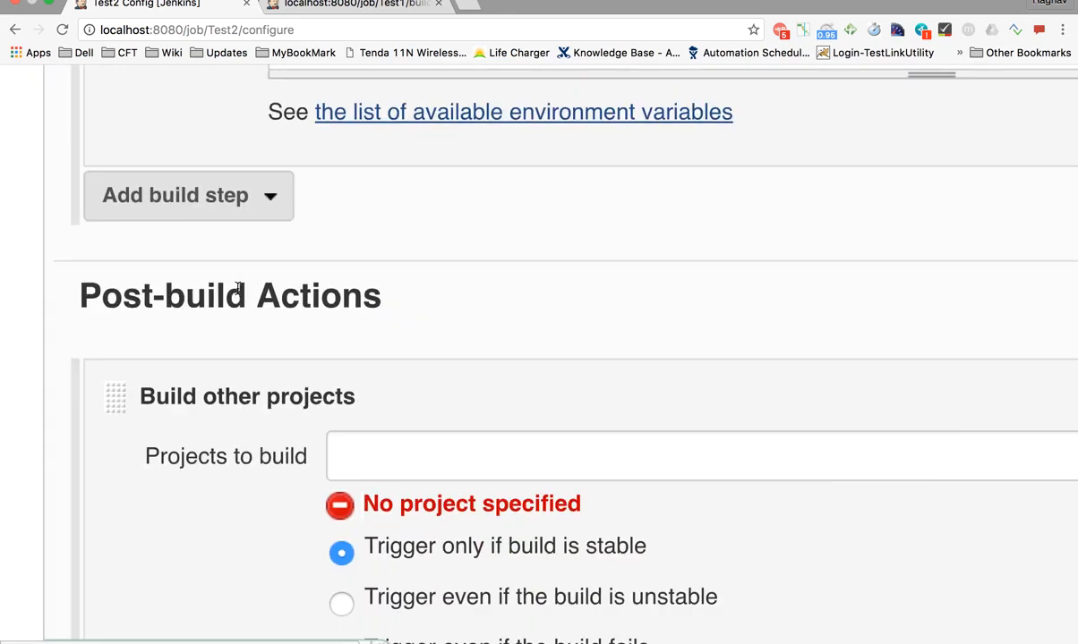
key("super+minus")
key("super+minus")
key("super+minus")
key("super+minus")
key("super+minus")
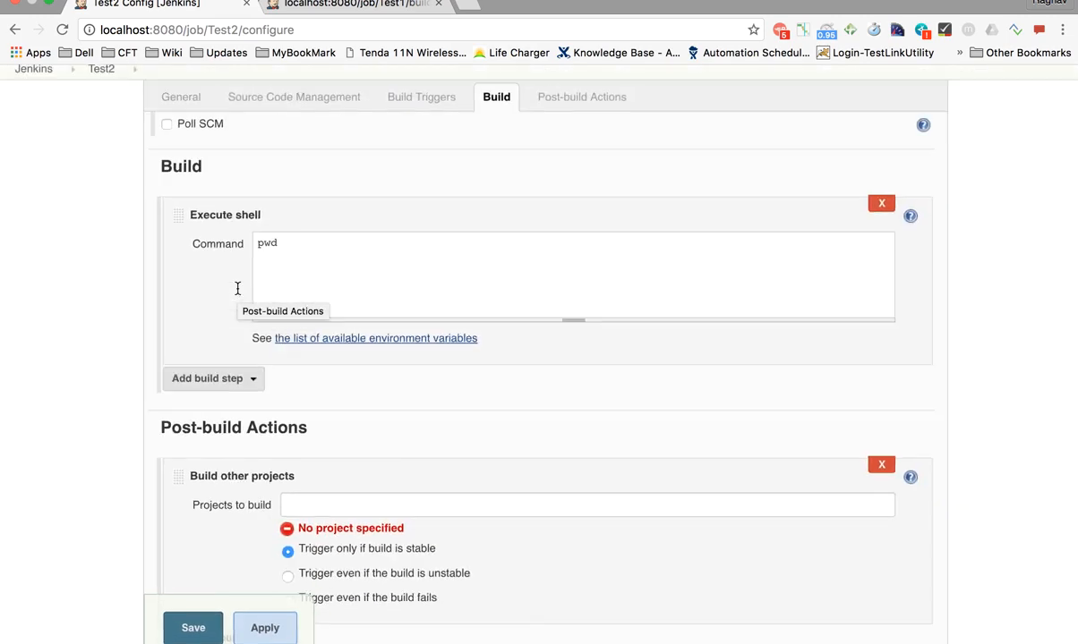
scroll(237, 288, "down", 2)
scroll(237, 288, "down", 2)
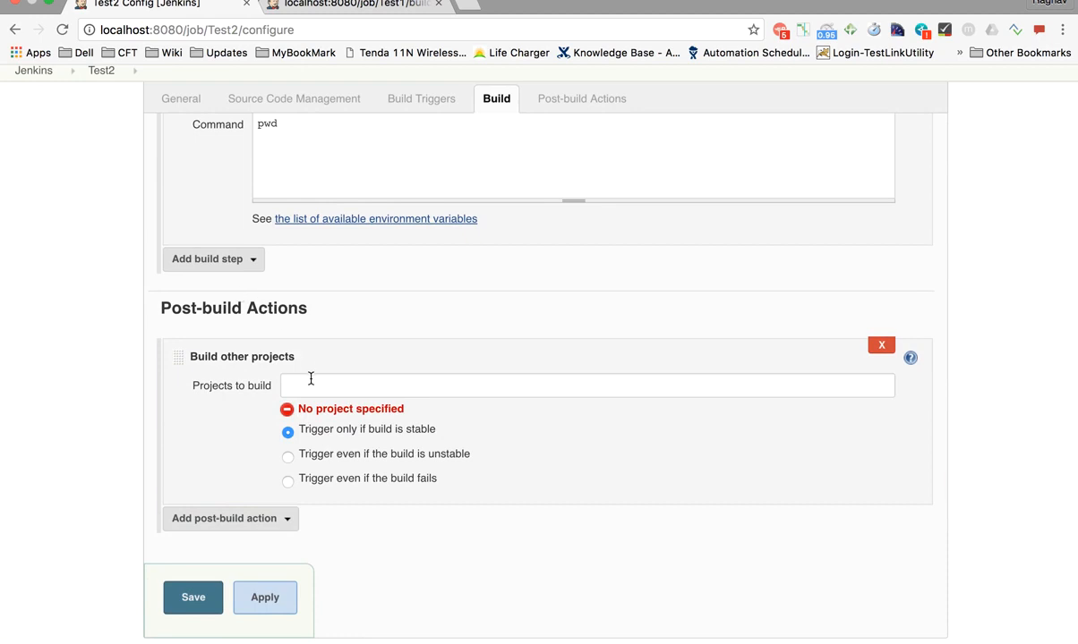
Set Projects to build to Test3, then apply and save Test2's configuration
left_click(311, 380)
type("Test")
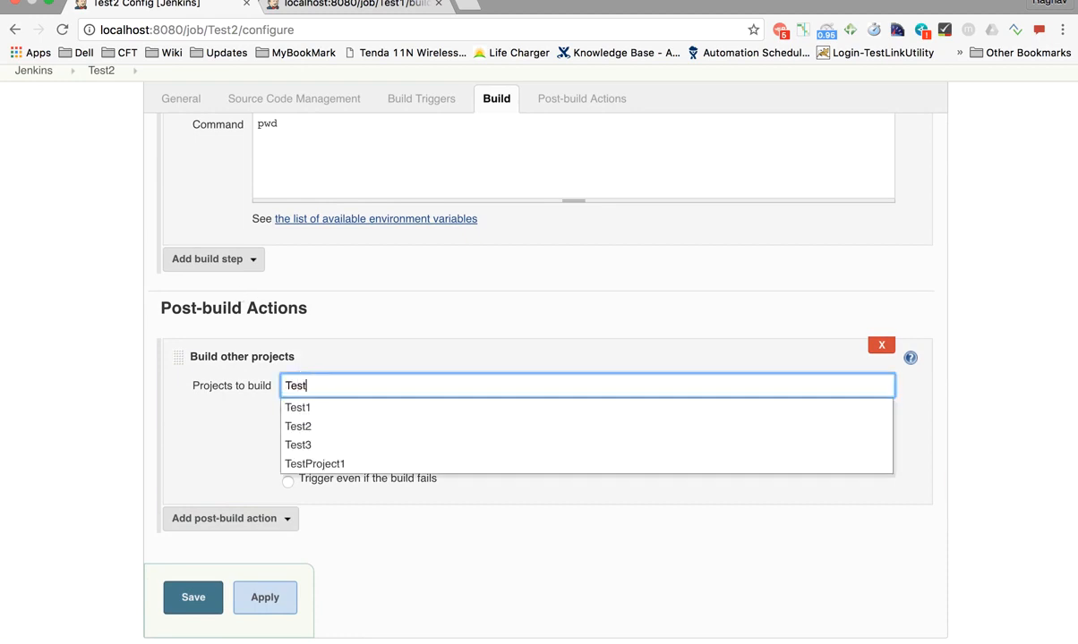
left_click(304, 443)
left_click(198, 427)
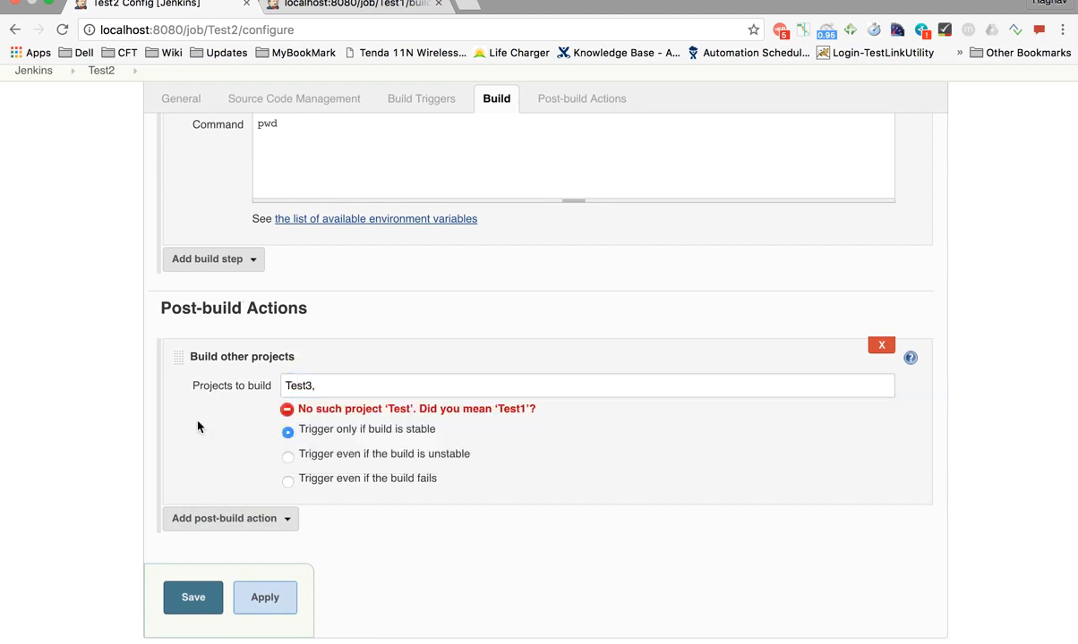
left_click(354, 389)
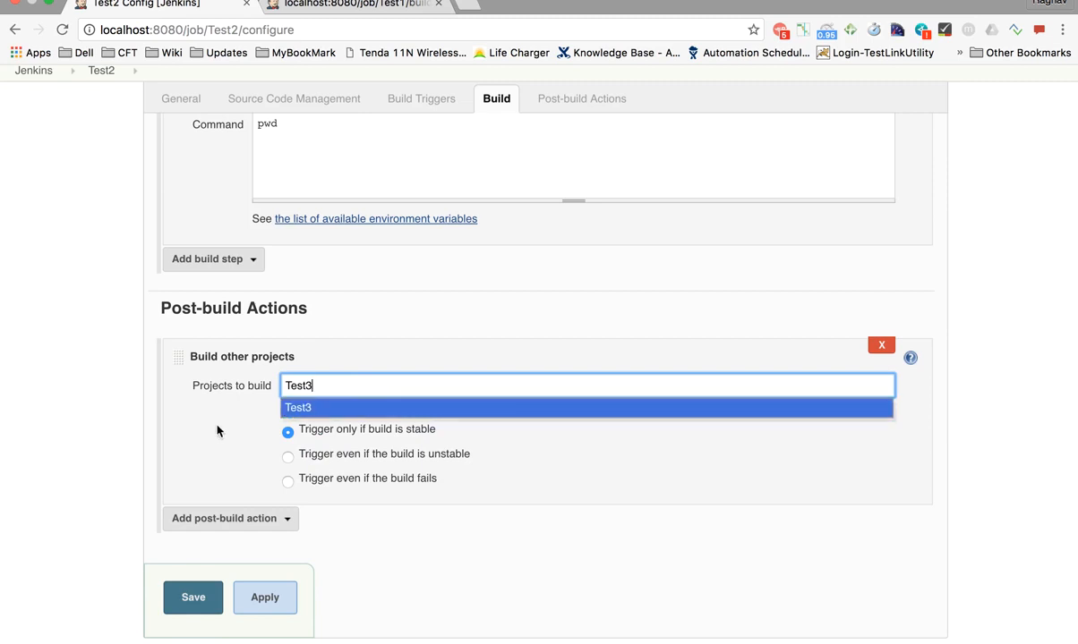
left_click(191, 435)
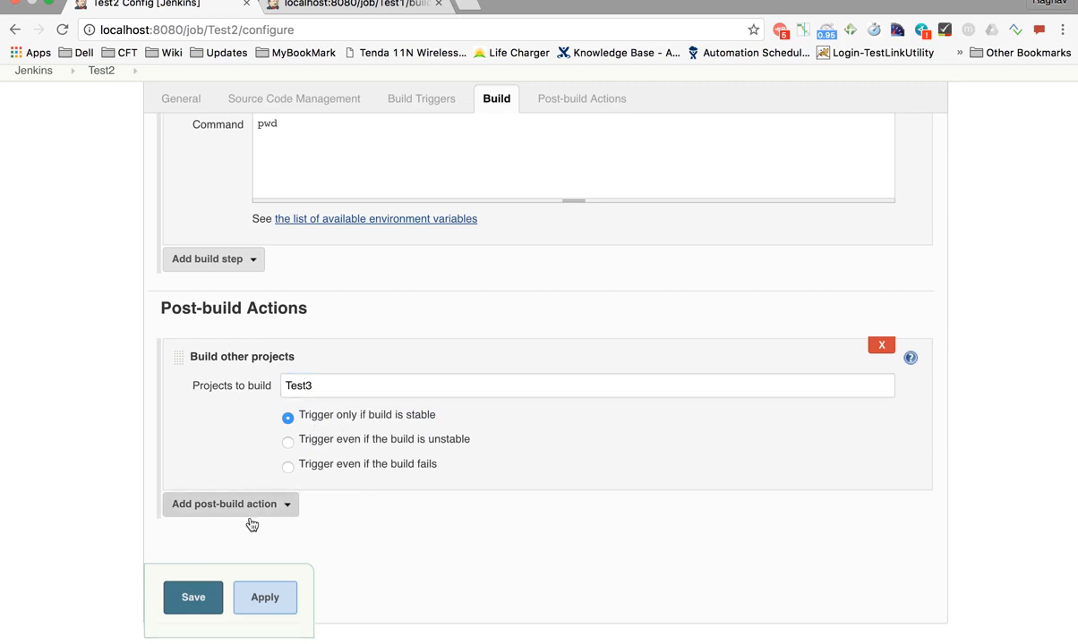
left_click(259, 597)
left_click(191, 600)
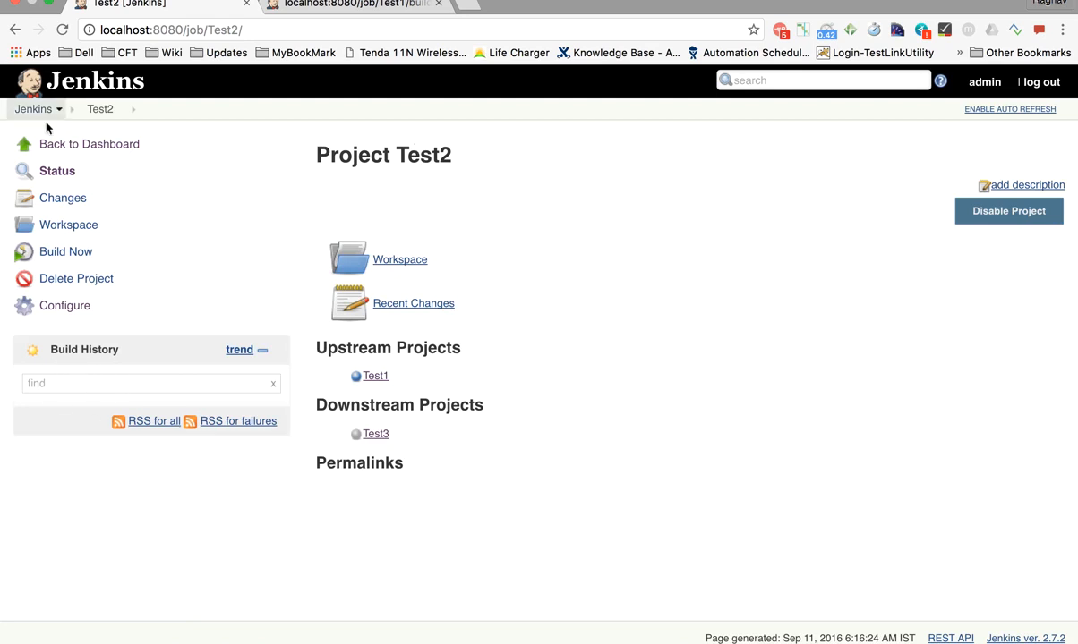
View Test3's project page, then check the dashboard's empty Last Success values for Test2 and Test3
left_click(55, 144)
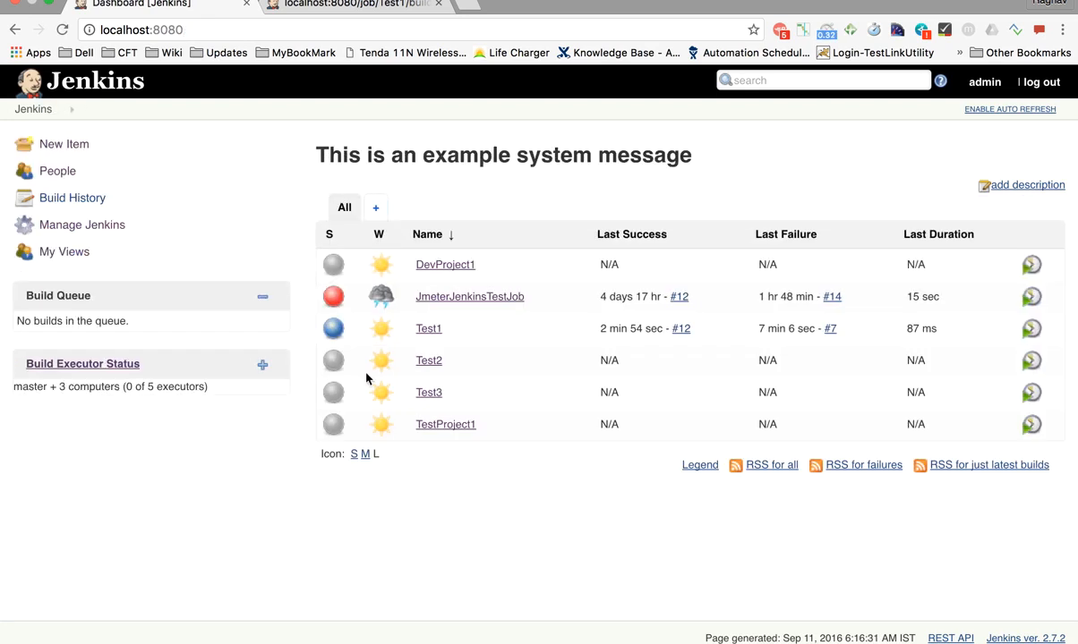
left_click(437, 394)
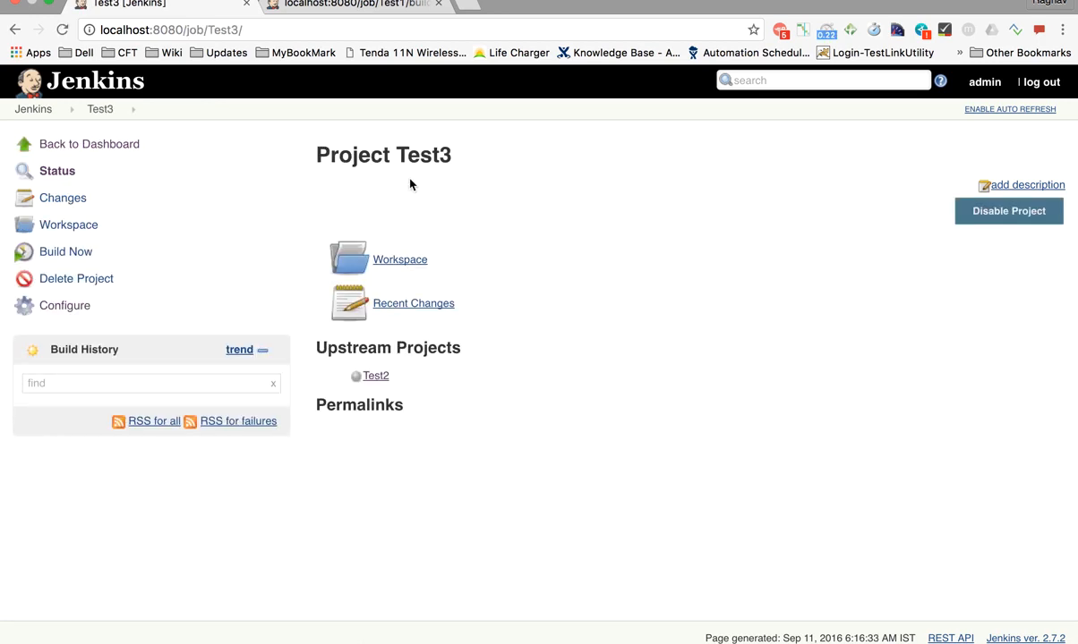
left_click_drag(309, 154, 440, 154)
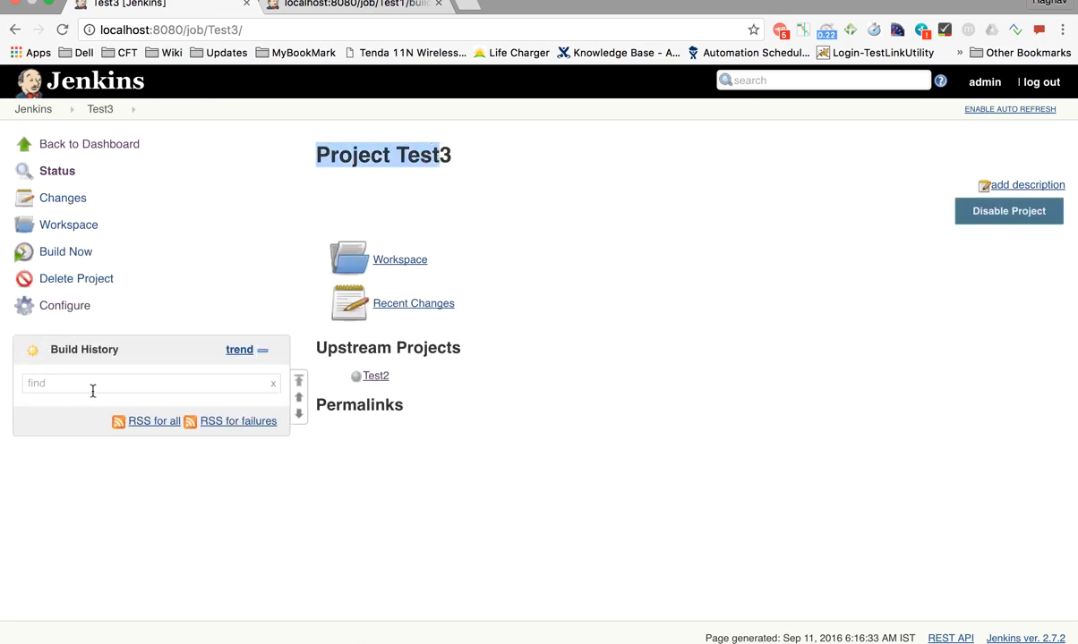
left_click(31, 110)
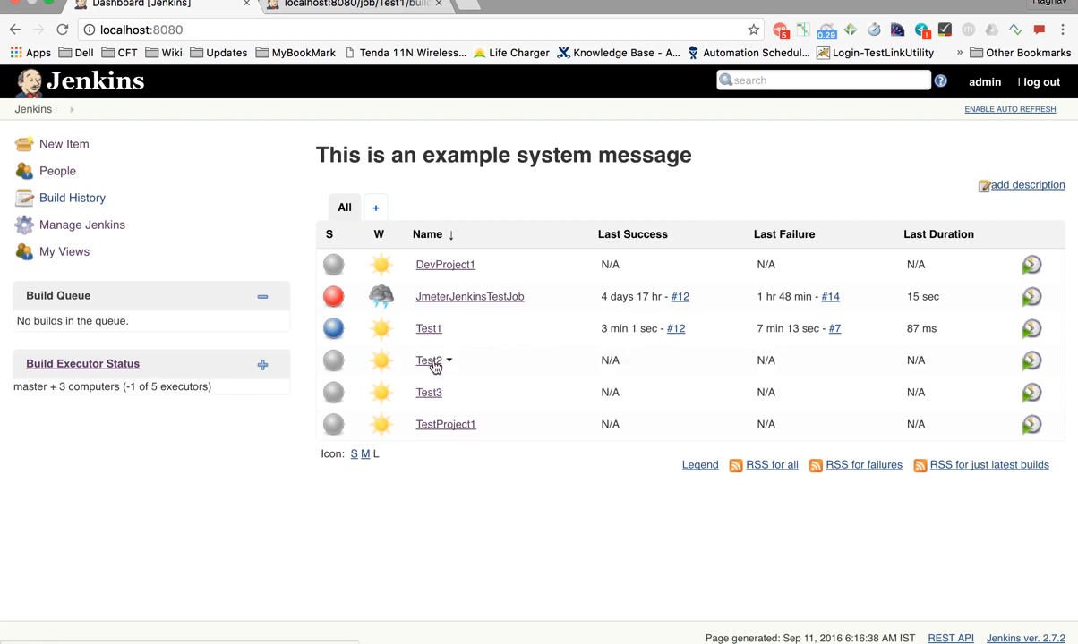
left_click_drag(599, 360, 635, 361)
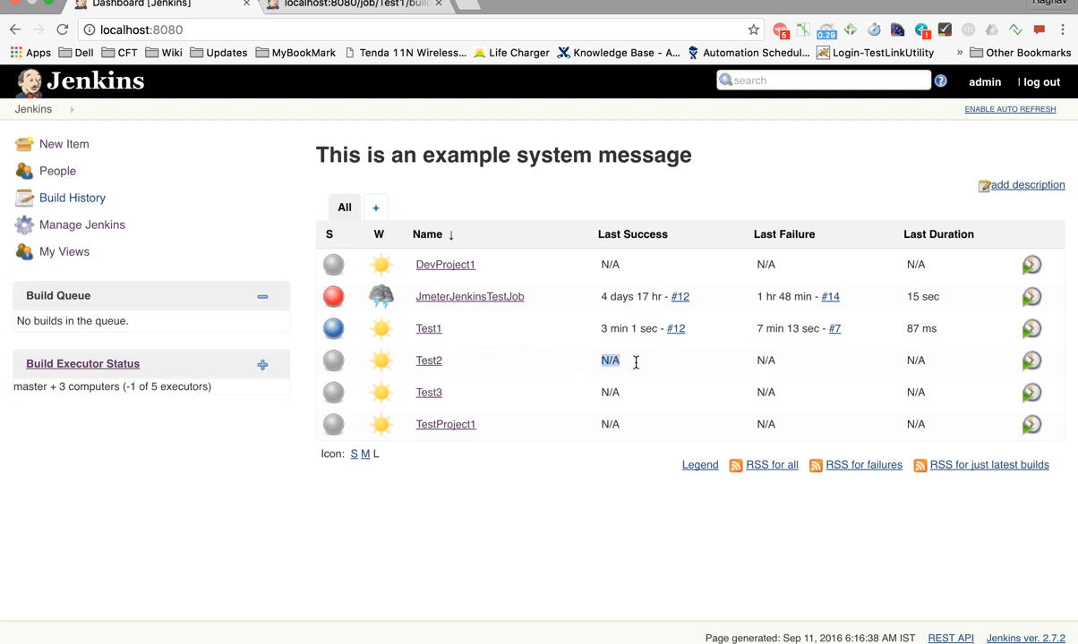
left_click_drag(596, 392, 652, 392)
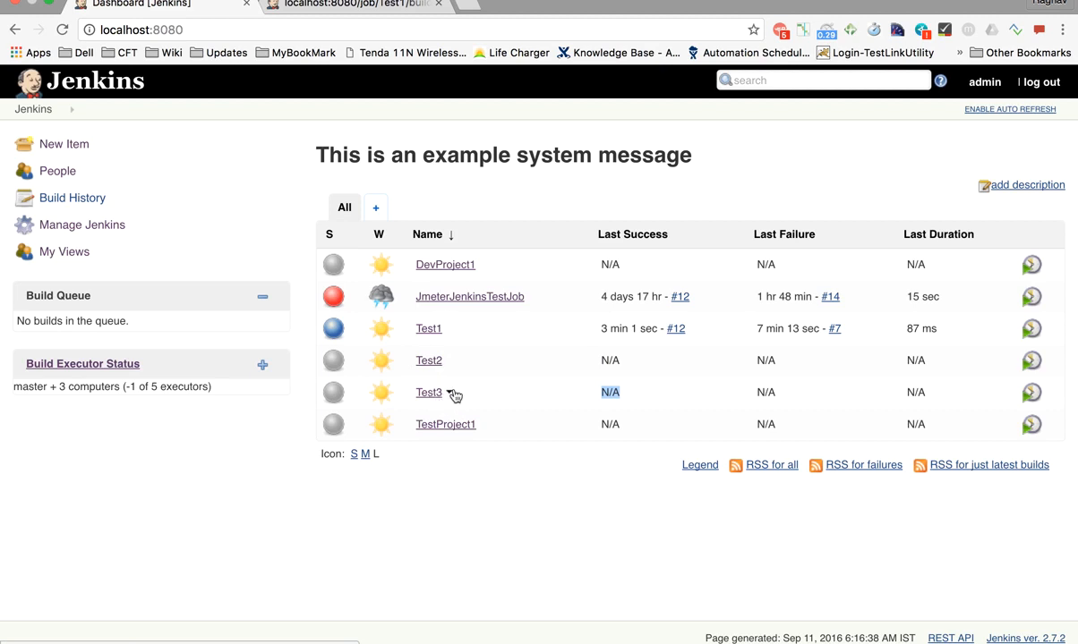
Start a Test1 build with Build Now and reload the dashboard to watch the queue
left_click(448, 330)
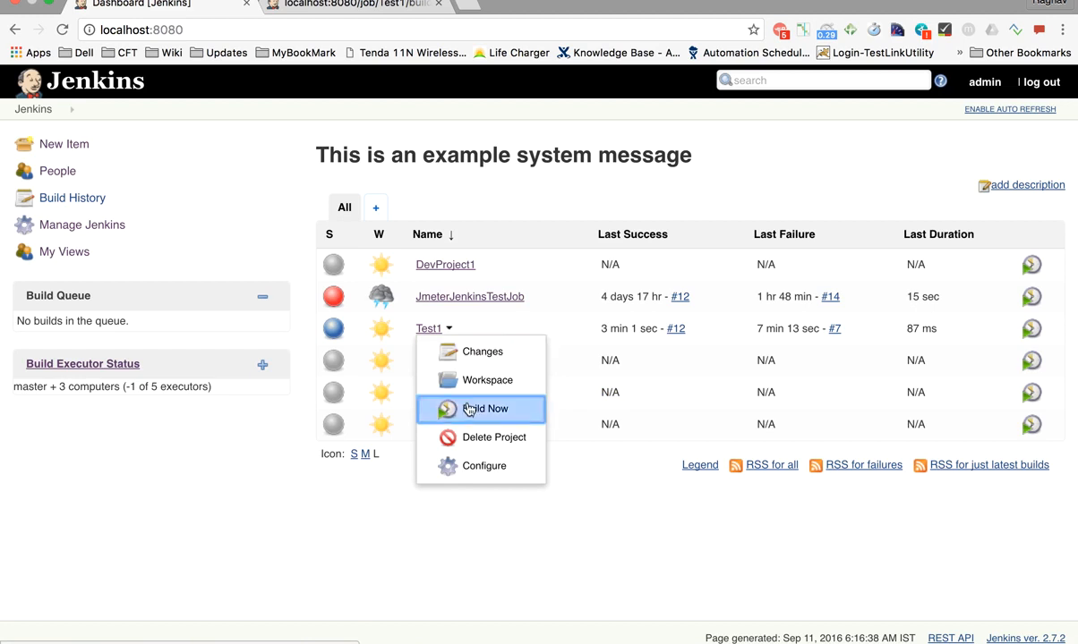
left_click(466, 411)
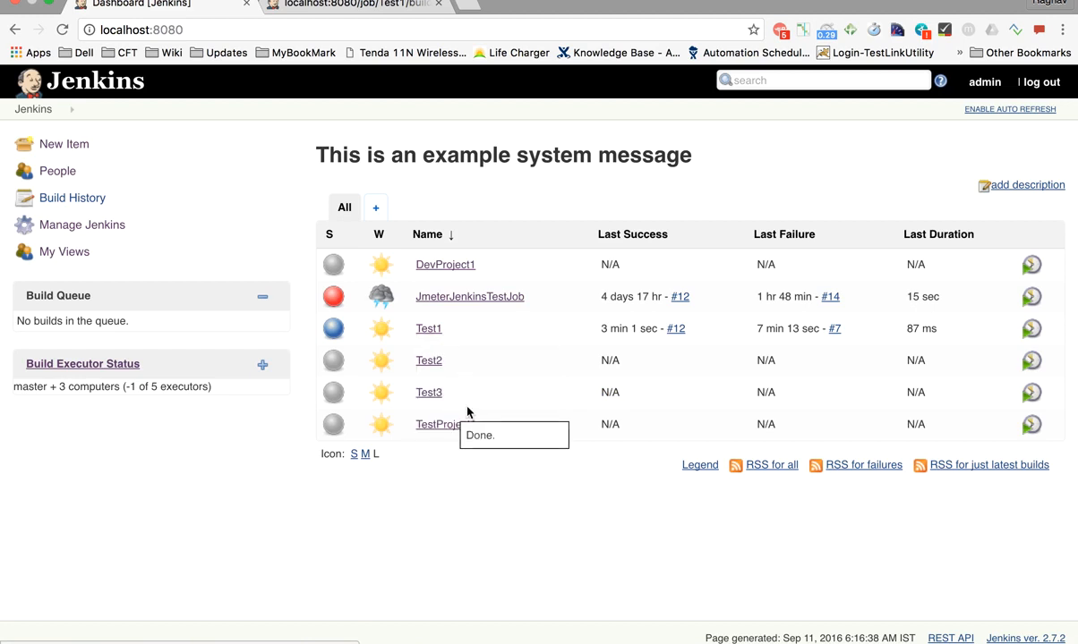
left_click(30, 109)
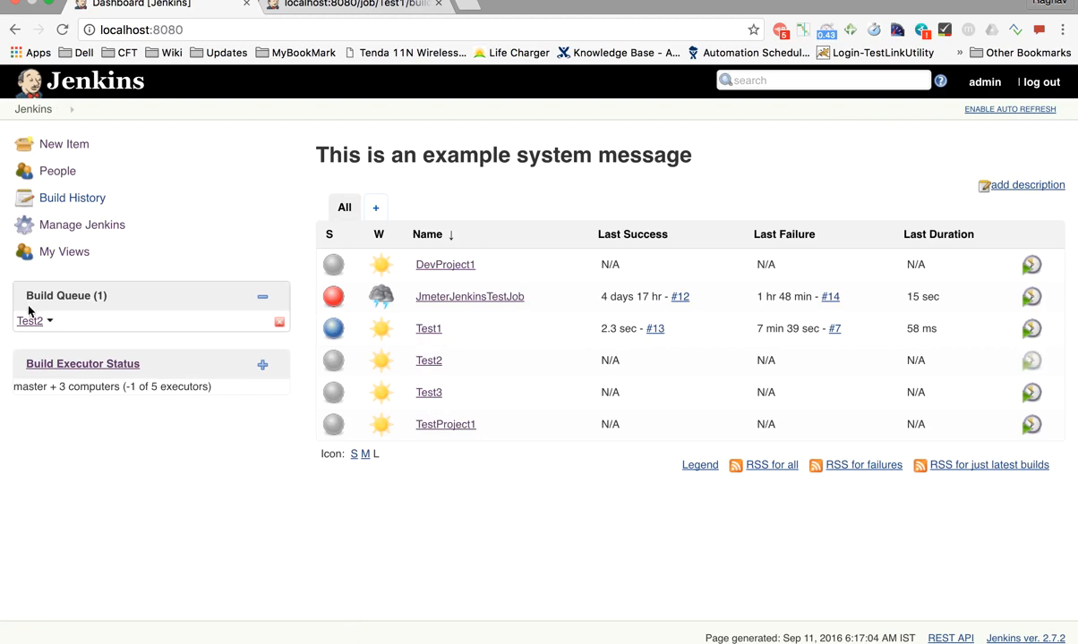
scroll(35, 305, "up", 5)
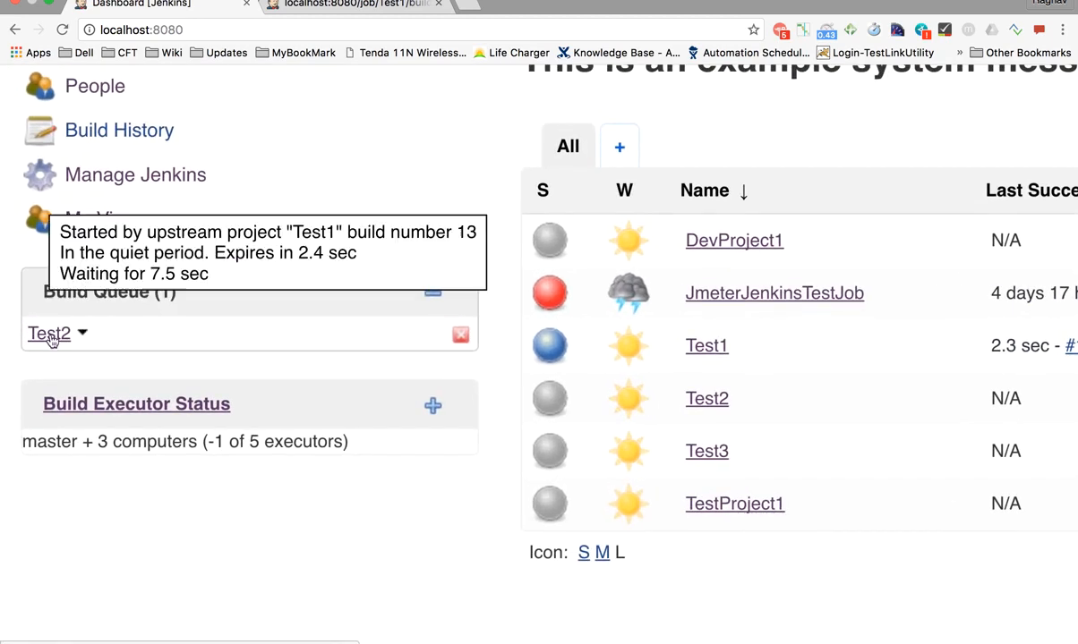
scroll(45, 327, "up", 3)
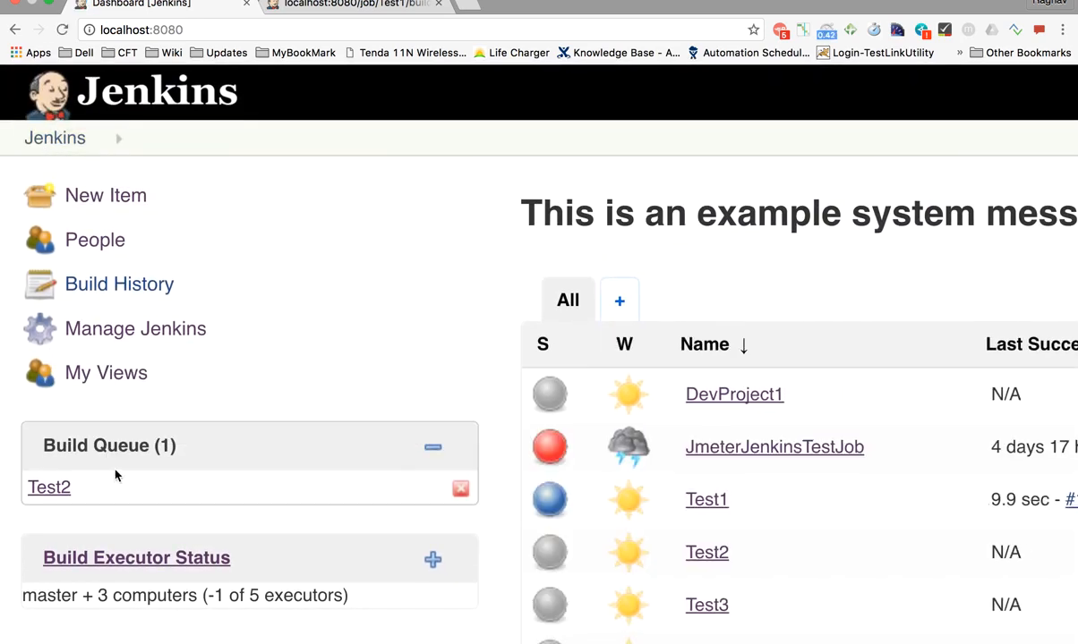
left_click(54, 140)
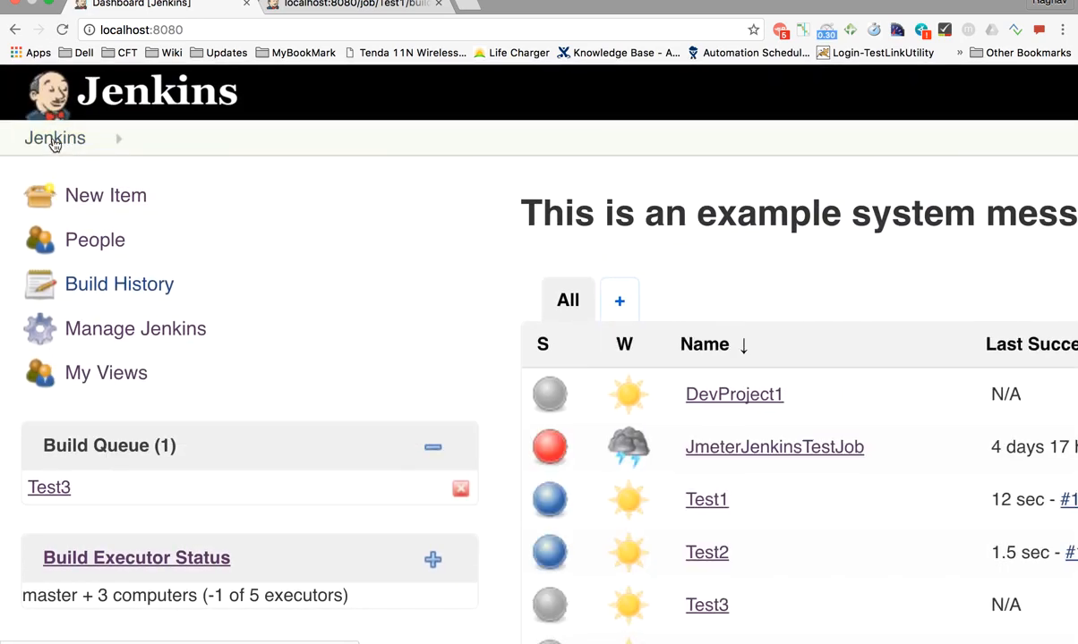
Refresh the dashboard until Test2 #1 and Test3 #1 succeed, then open Test2's page
scroll(53, 445, "up", 5)
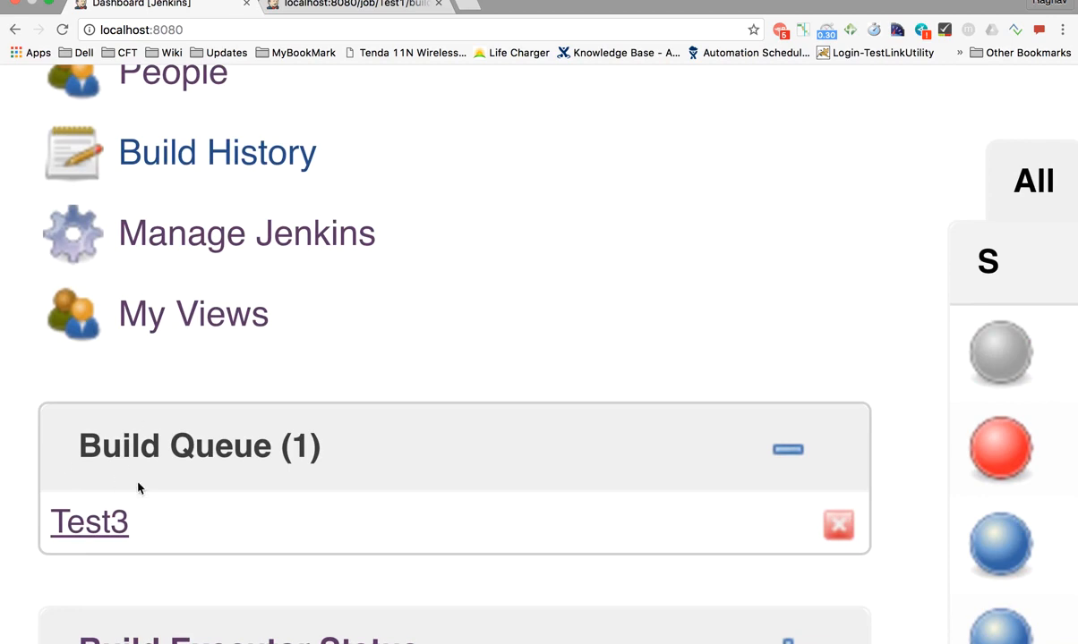
scroll(147, 332, "down", 3)
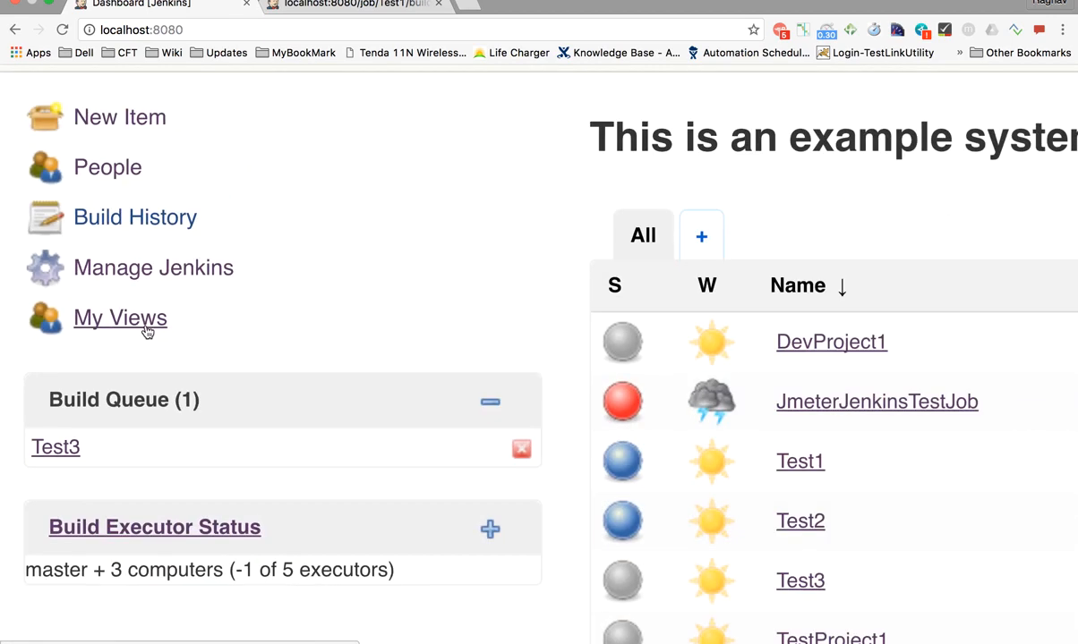
scroll(148, 331, "down", 3)
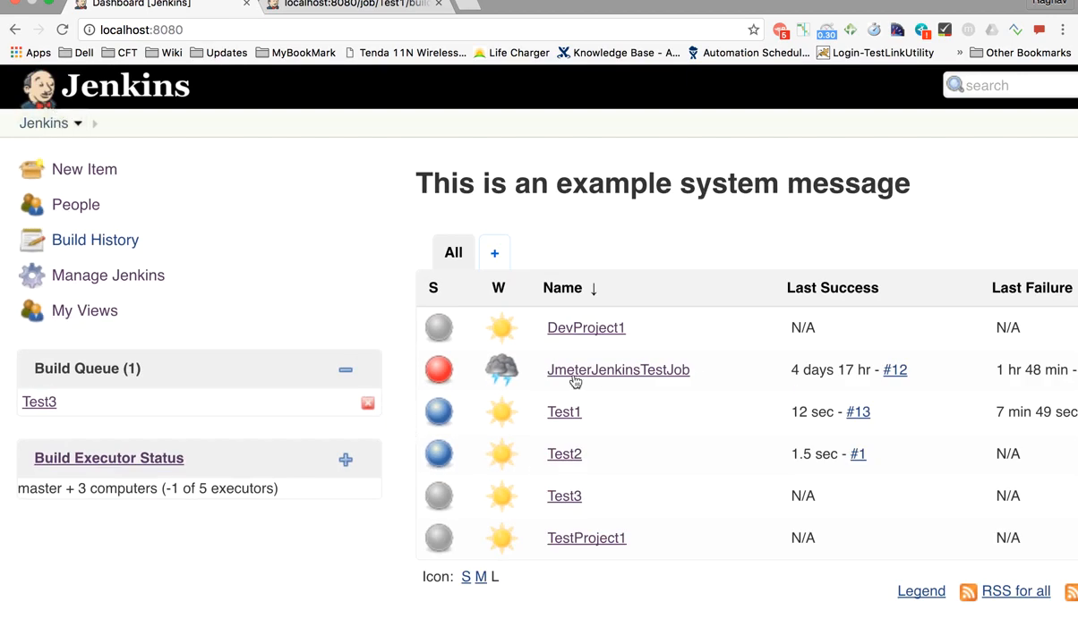
scroll(589, 409, "down", 3)
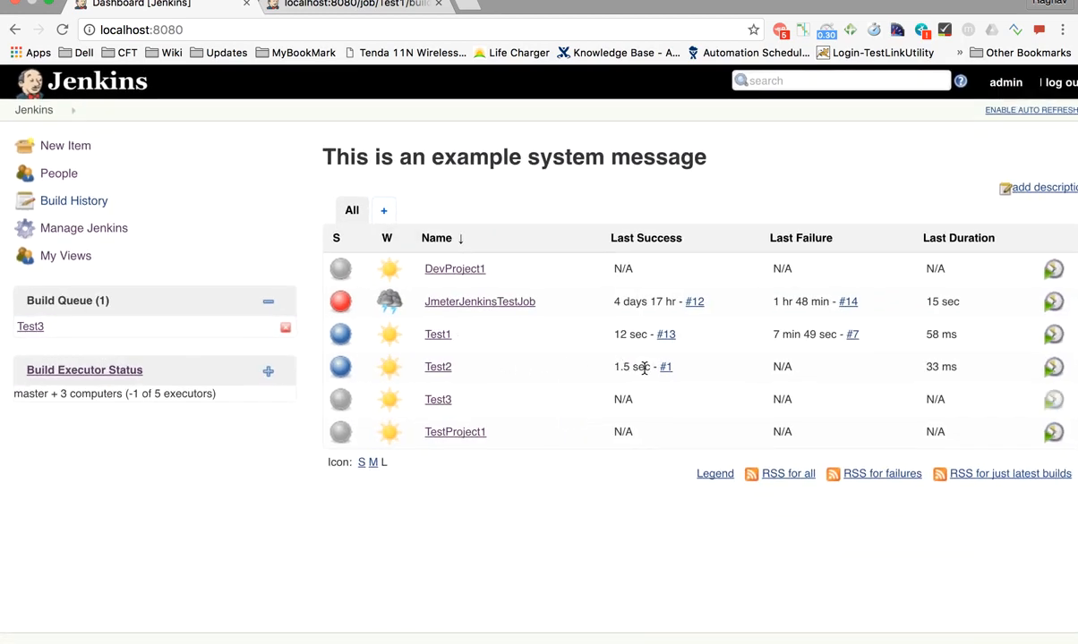
mouse_move(669, 372)
mouse_move(41, 121)
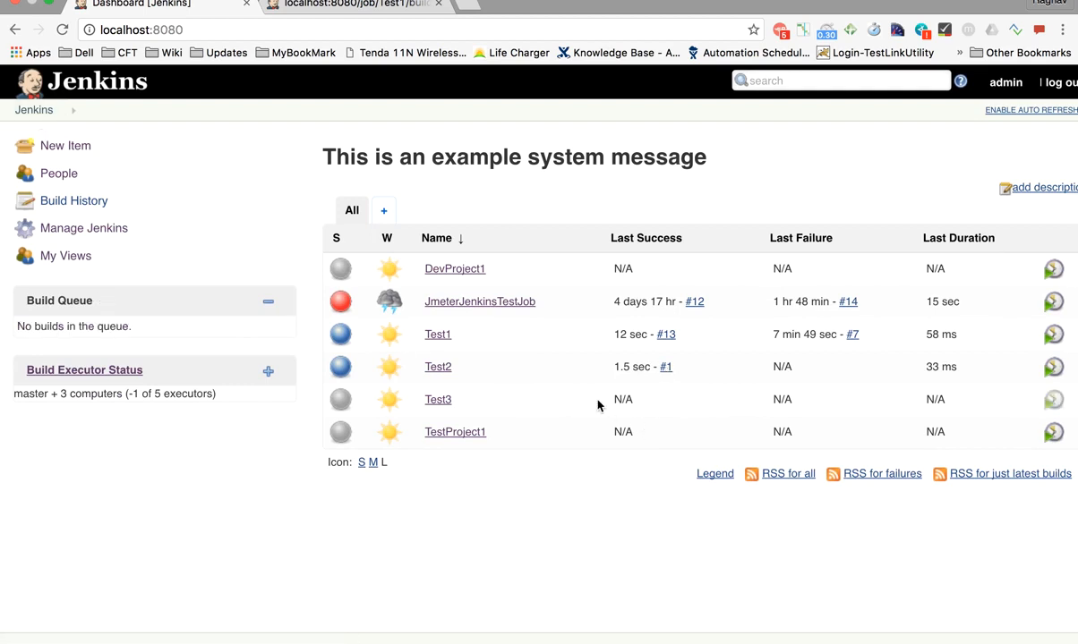
left_click(40, 120)
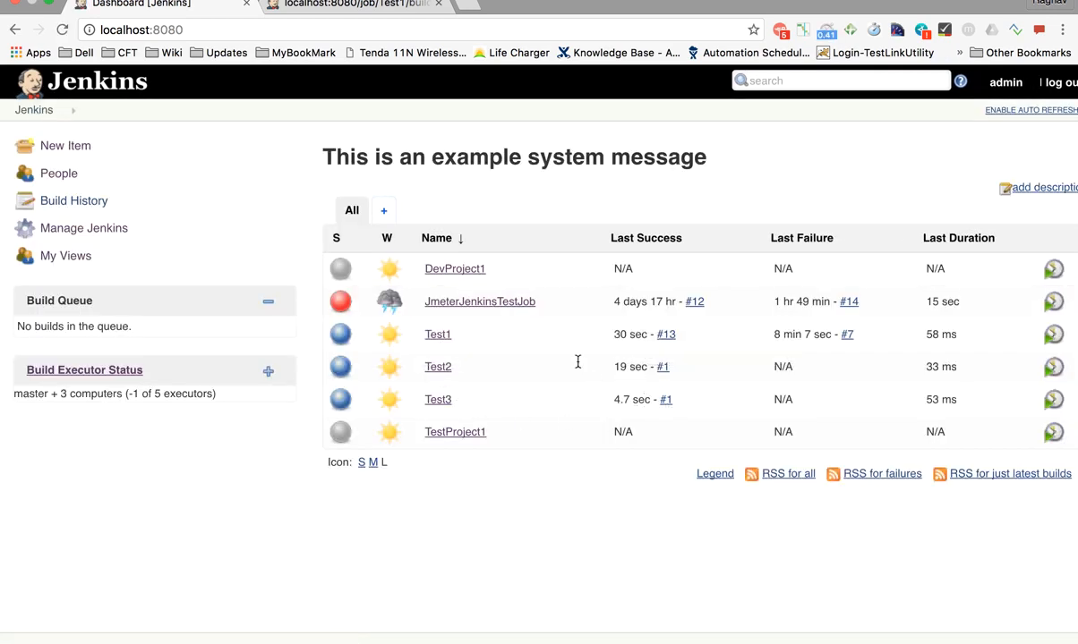
left_click(440, 366)
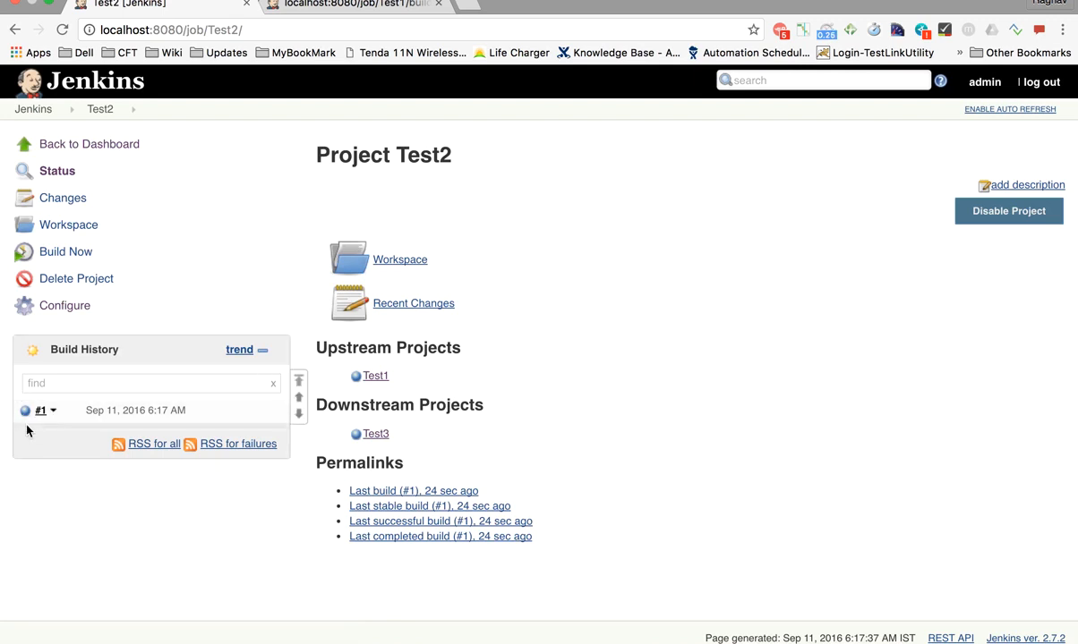
left_click(29, 109)
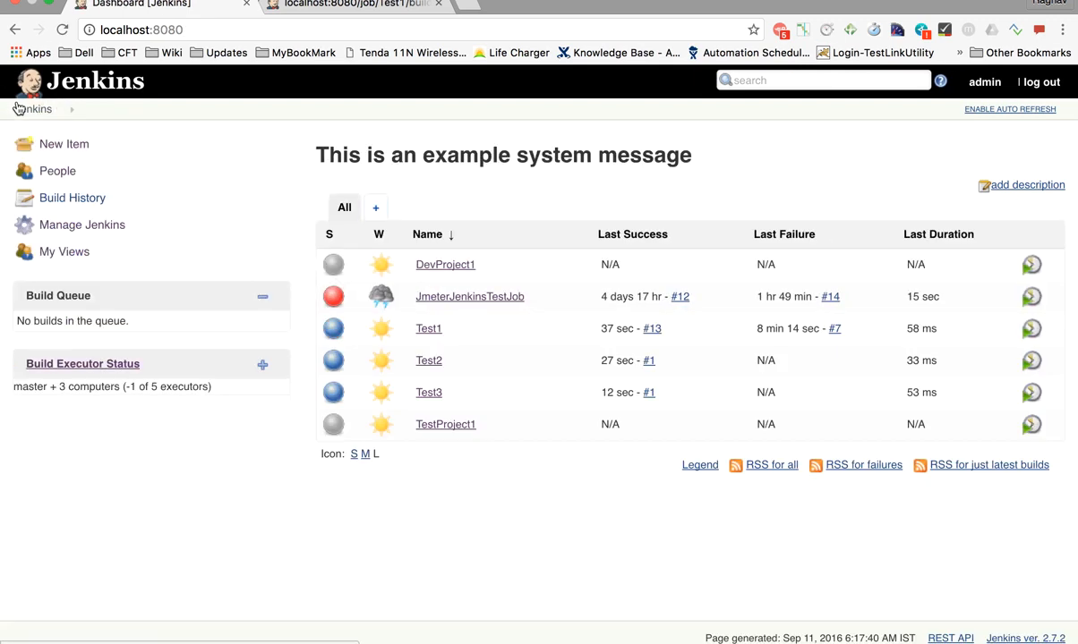
left_click(445, 394)
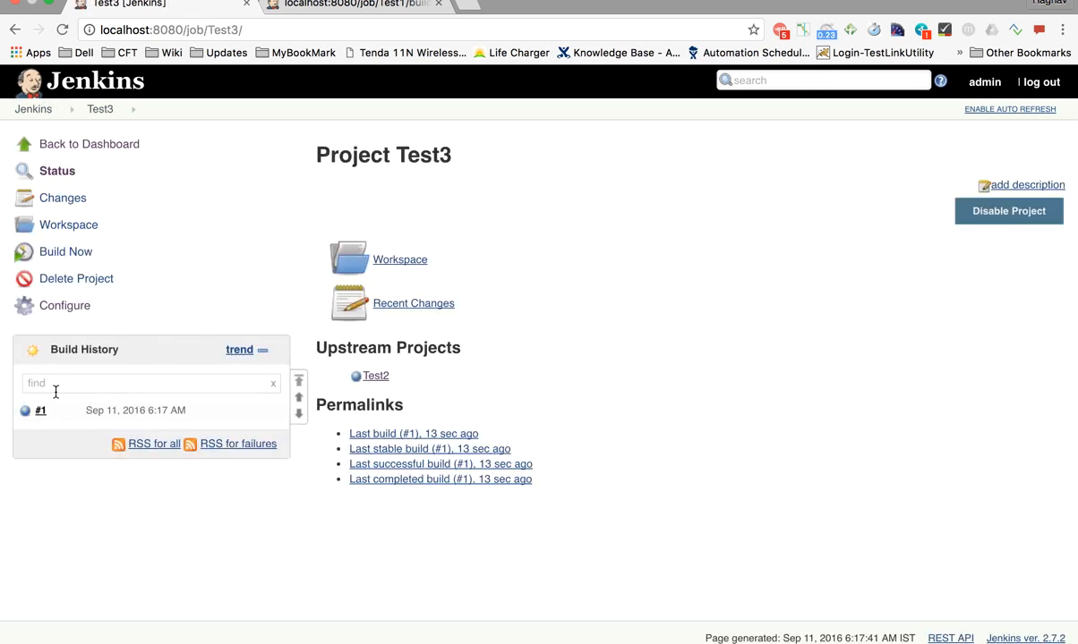
left_click(36, 109)
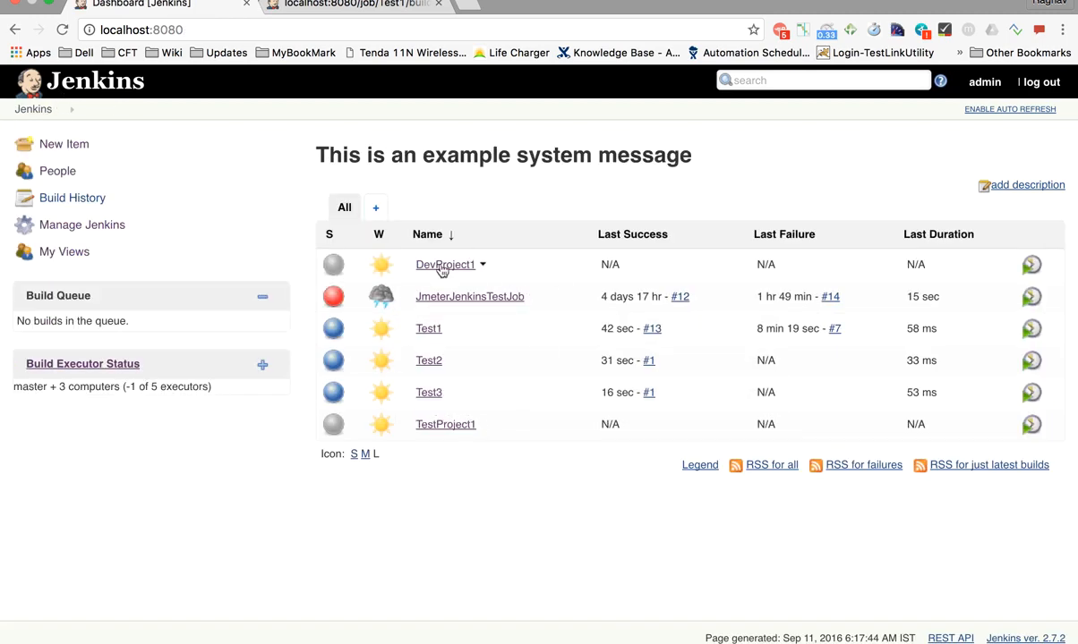
Switch from full-screen Chrome to the desktop showing the TextEdit tutorial notes
key("ctrl+Left")
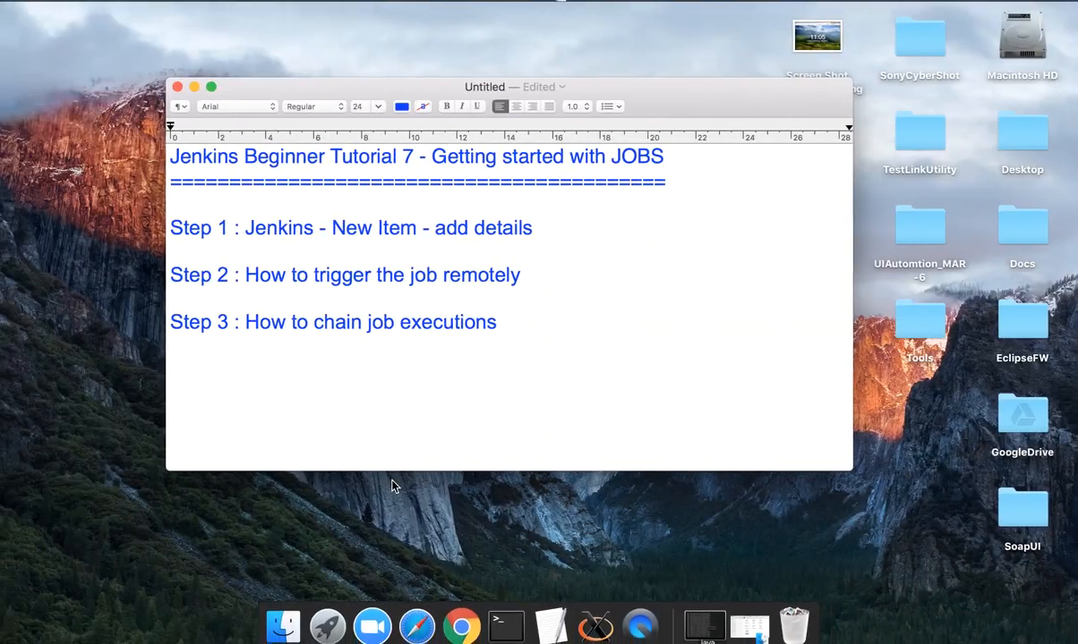